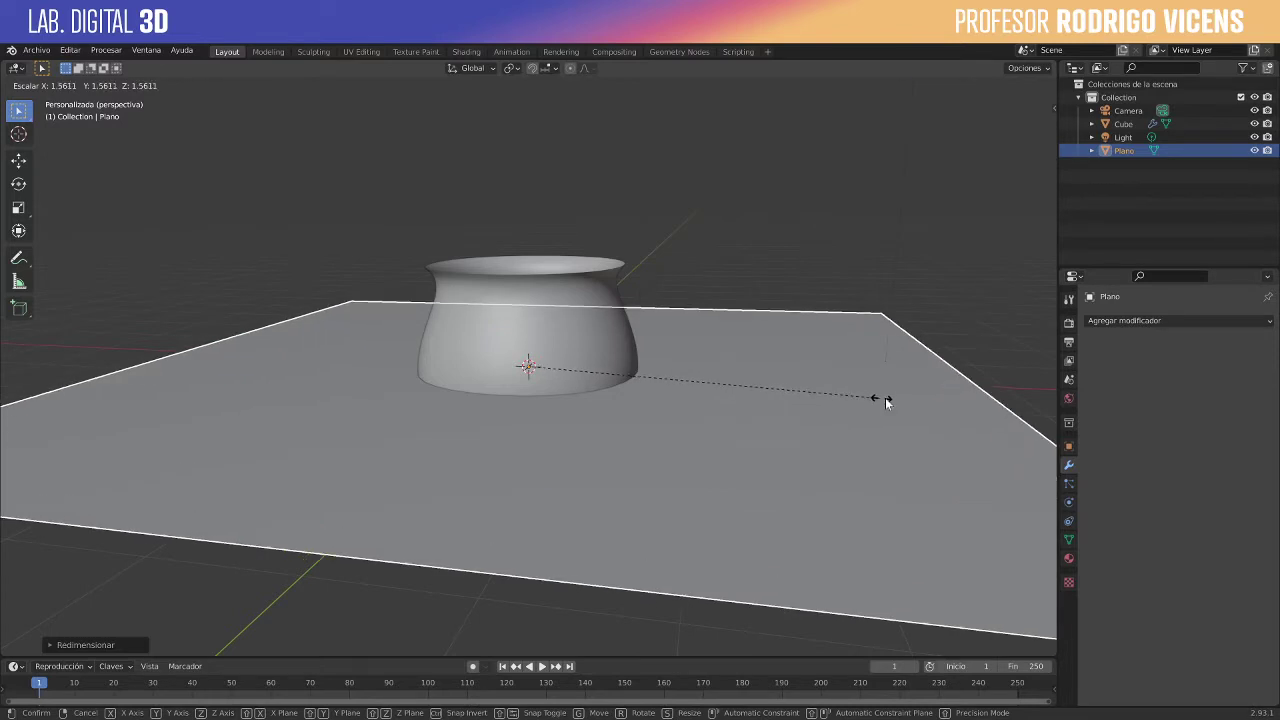
# Step: Enlarge the floor plane to about 1.56 times and raise the pot about 0.7 m along Z to rest on it
pyautogui.click(885, 397)
pyautogui.click(593, 276)
pyautogui.press('g')
pyautogui.press('z')
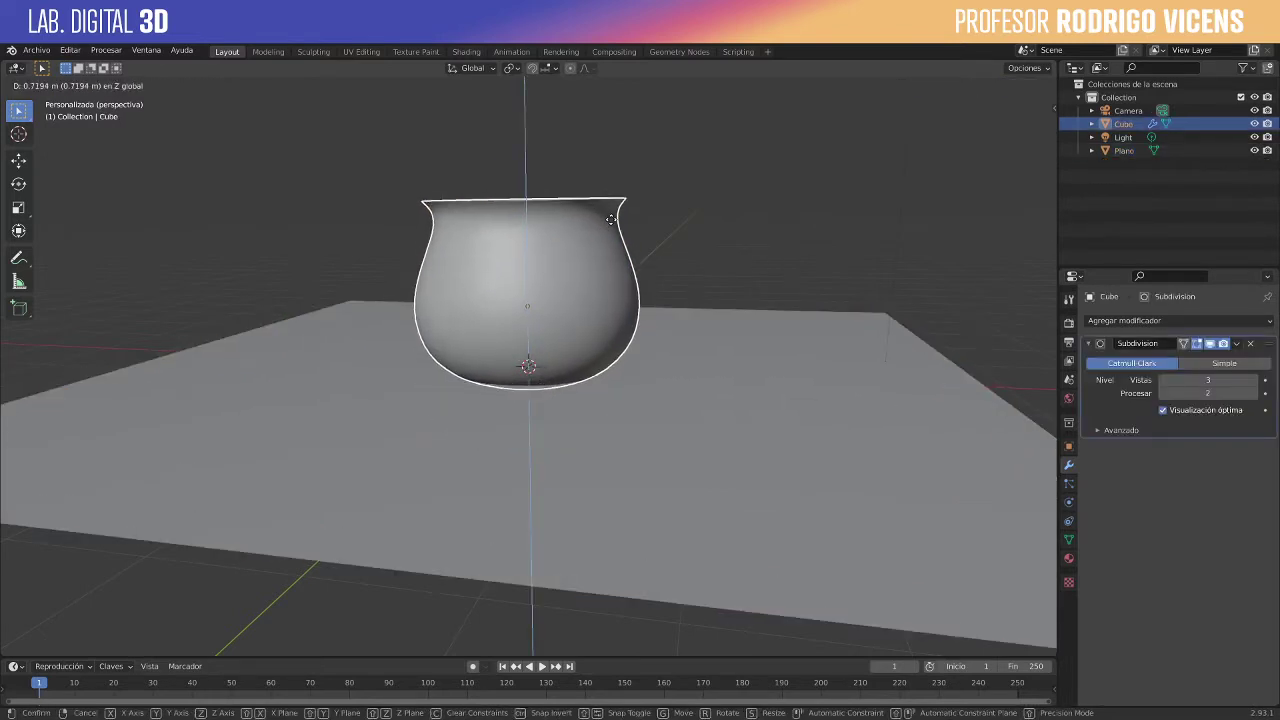
pyautogui.click(655, 250)
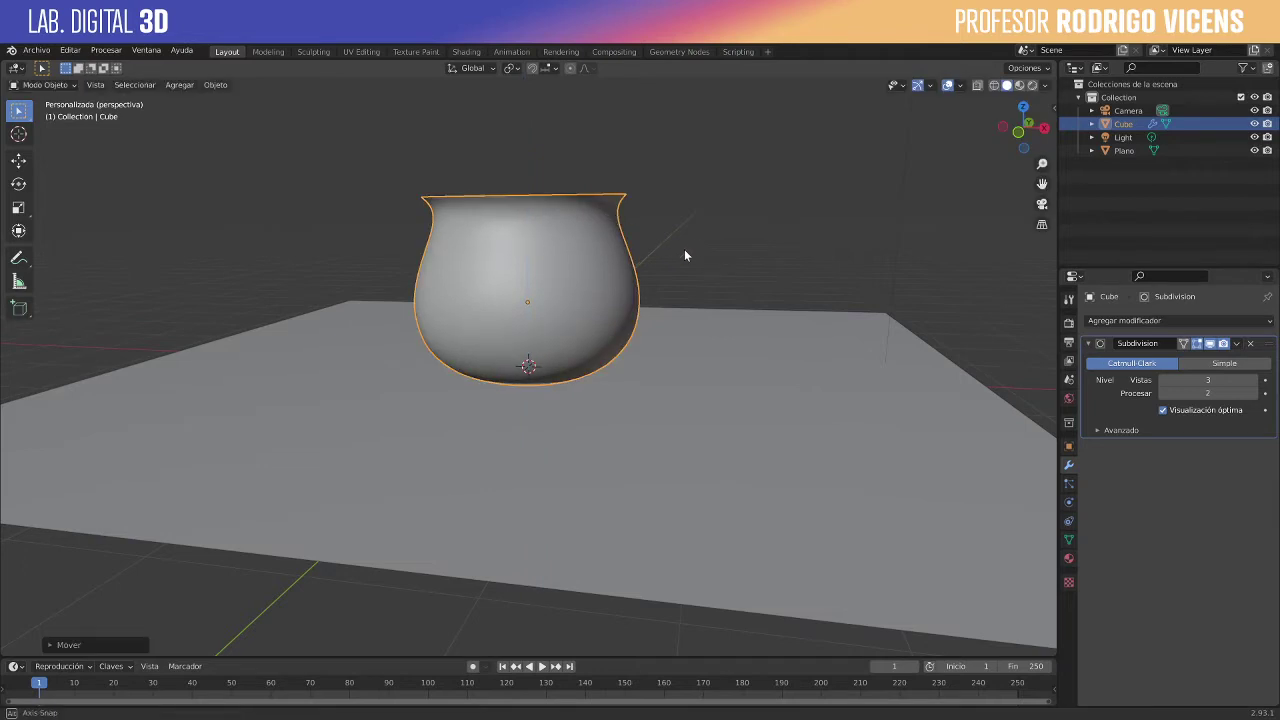
pyautogui.moveTo(686, 257); pyautogui.dragTo(716, 350, button='middle')
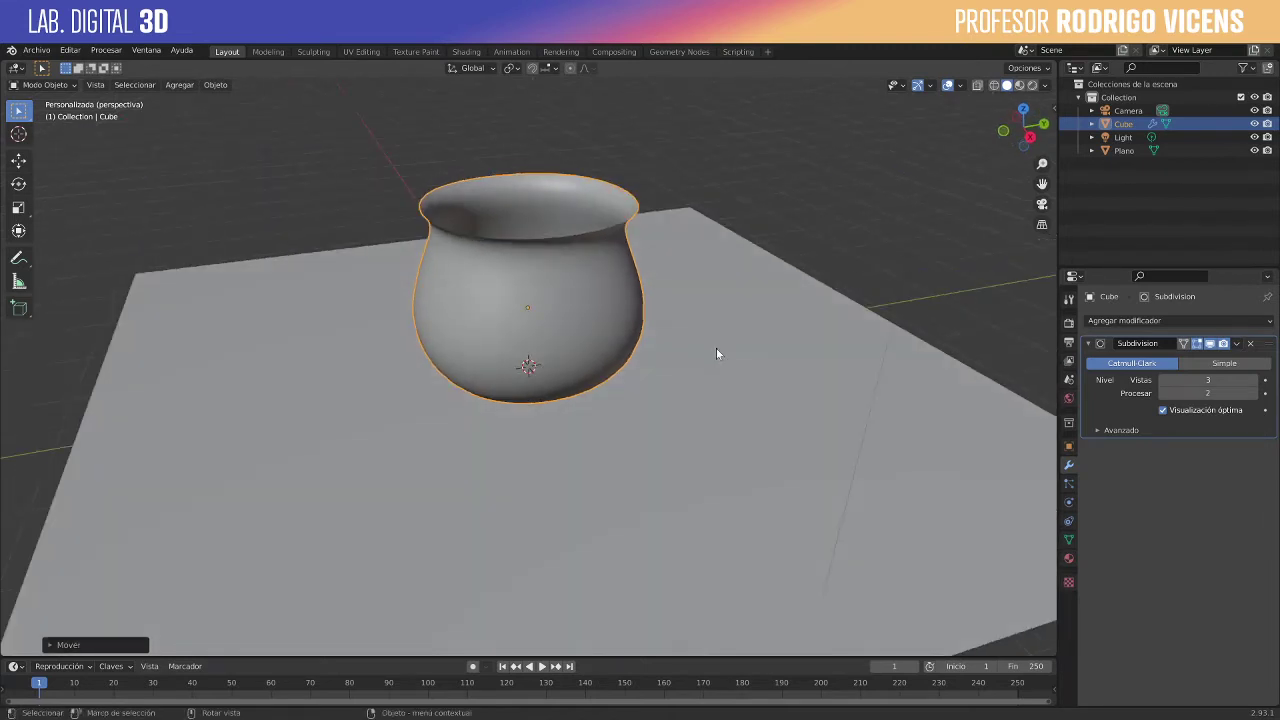
# Step: Duplicate the floor plane, leaving the copy in the same position
pyautogui.click(724, 380)
pyautogui.hotkey('shift', 'd')
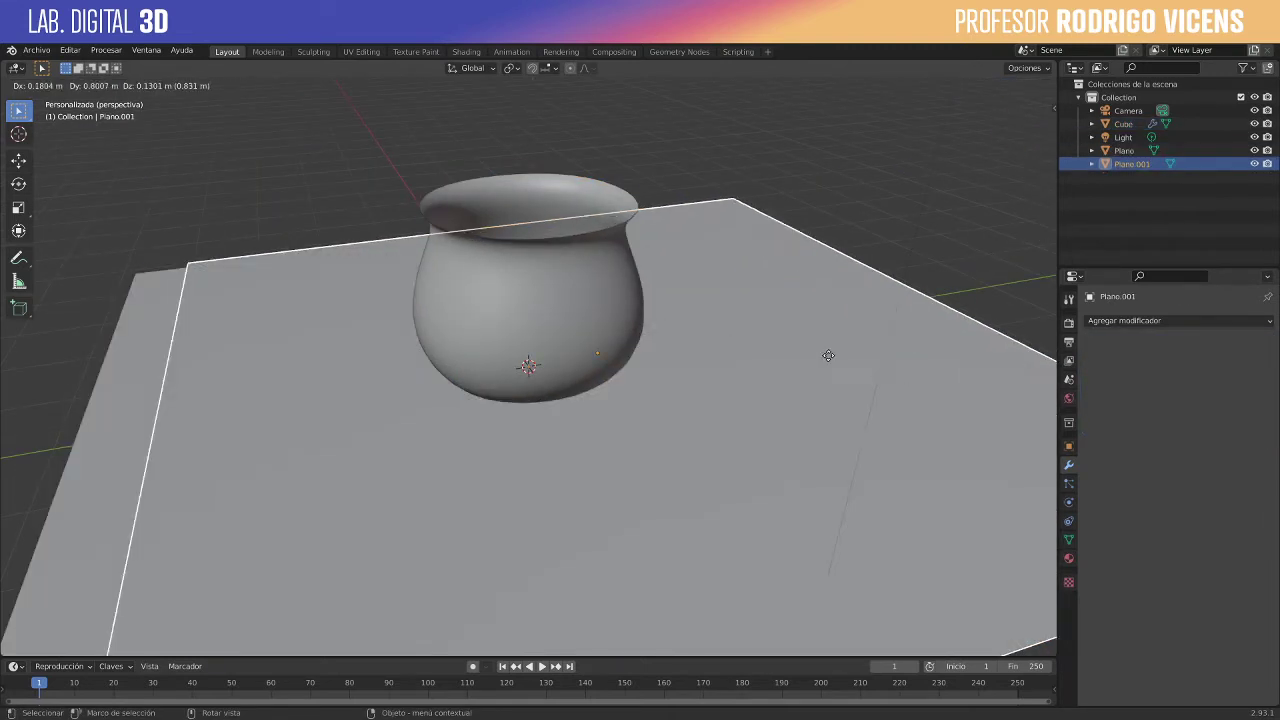
pyautogui.rightClick(825, 362)
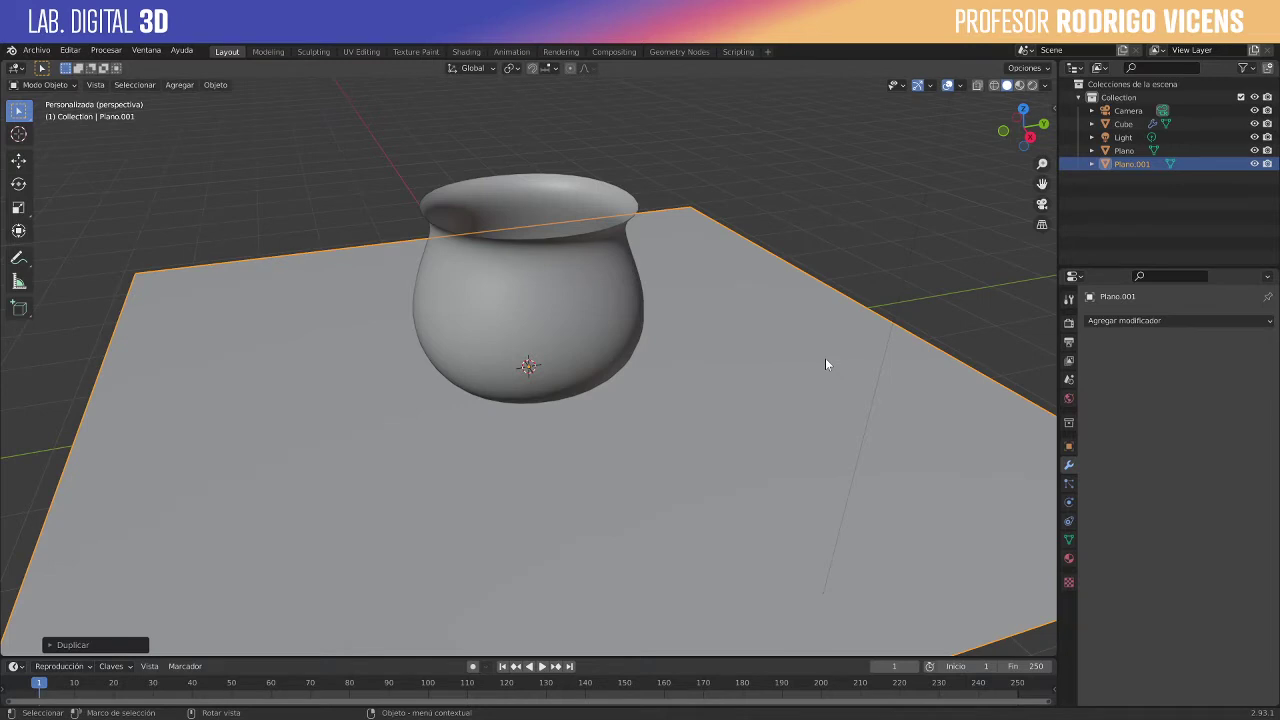
pyautogui.press('g')
pyautogui.press('Return')
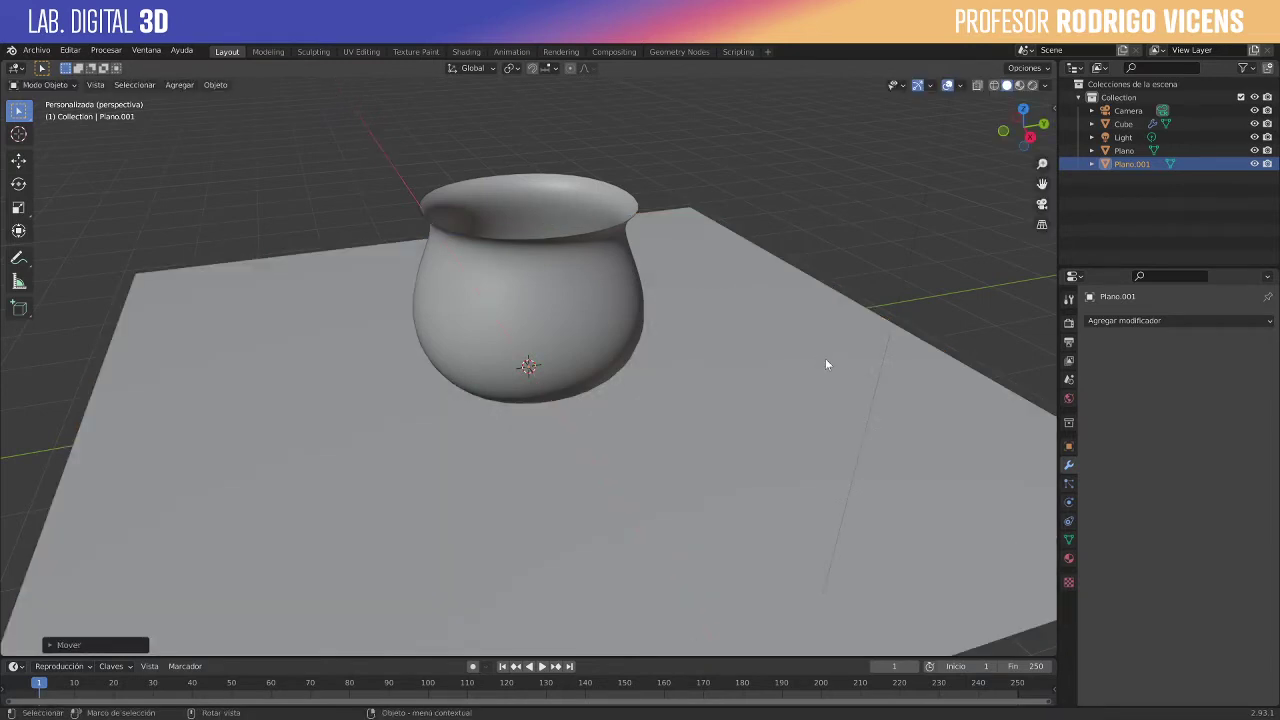
pyautogui.scroll(-6, 825, 364)
pyautogui.moveTo(640, 374); pyautogui.dragTo(676, 375, button='middle')
pyautogui.press('r')
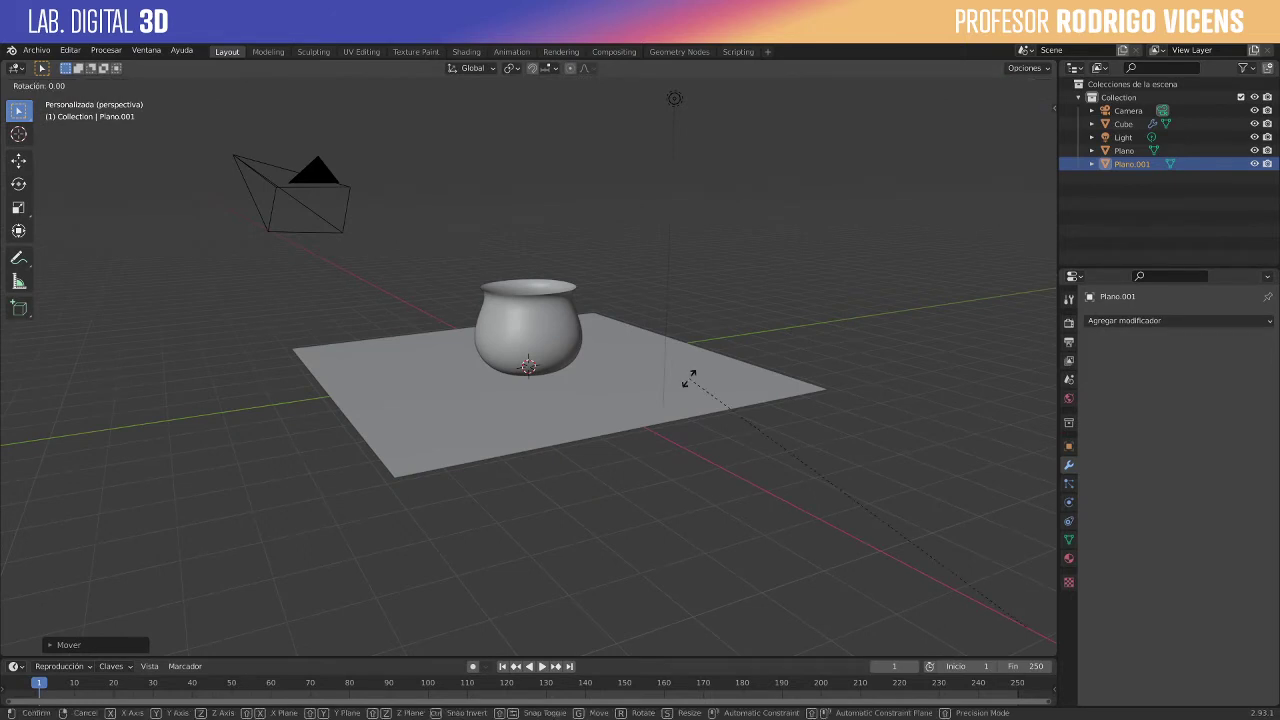
pyautogui.press('x')
pyautogui.press('Escape')
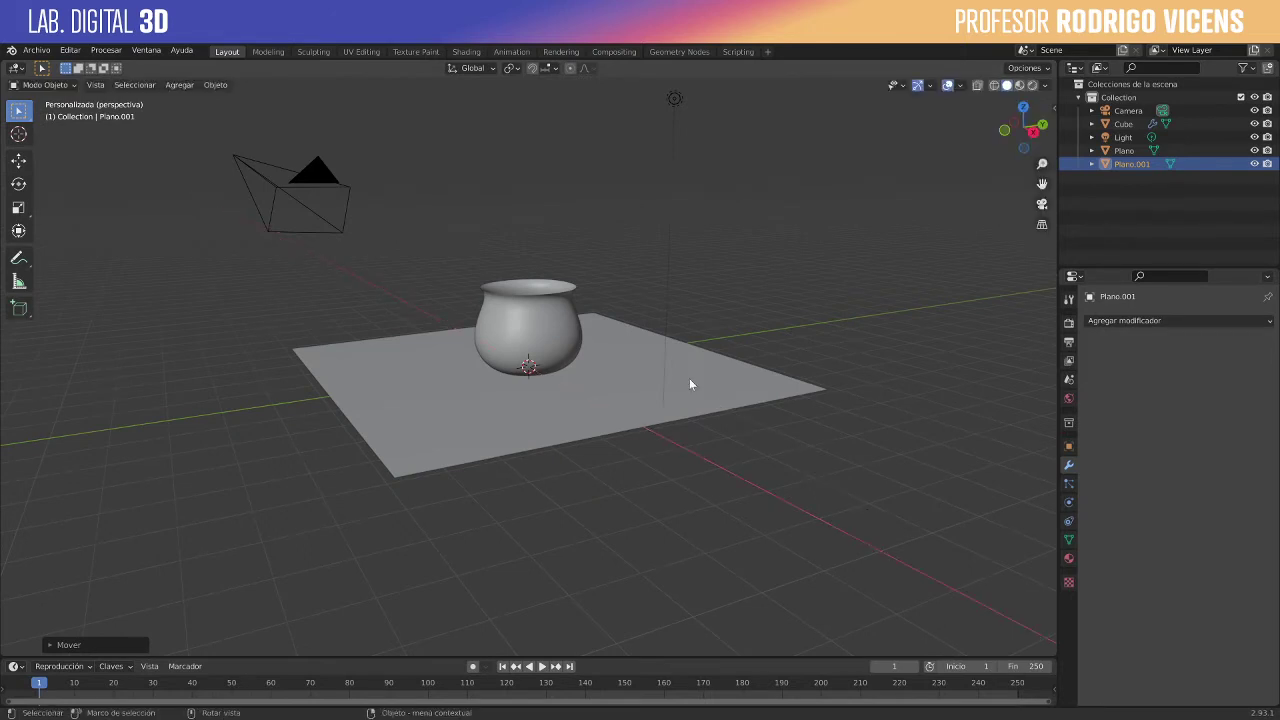
pyautogui.moveTo(689, 378); pyautogui.dragTo(934, 403, button='middle')
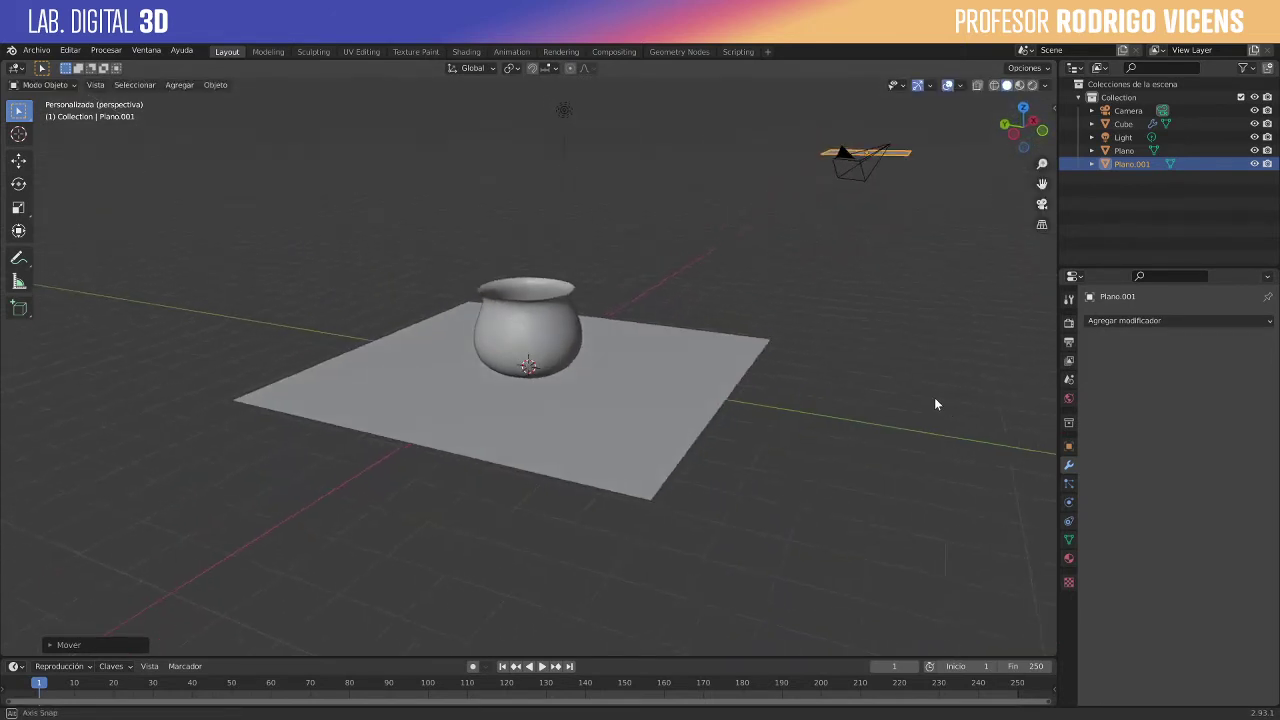
pyautogui.hotkey('ctrl', 'z')
# Step: Rotate the duplicated plane 90° about the X axis so it stands vertically
pyautogui.moveTo(837, 323); pyautogui.dragTo(671, 341, button='middle')
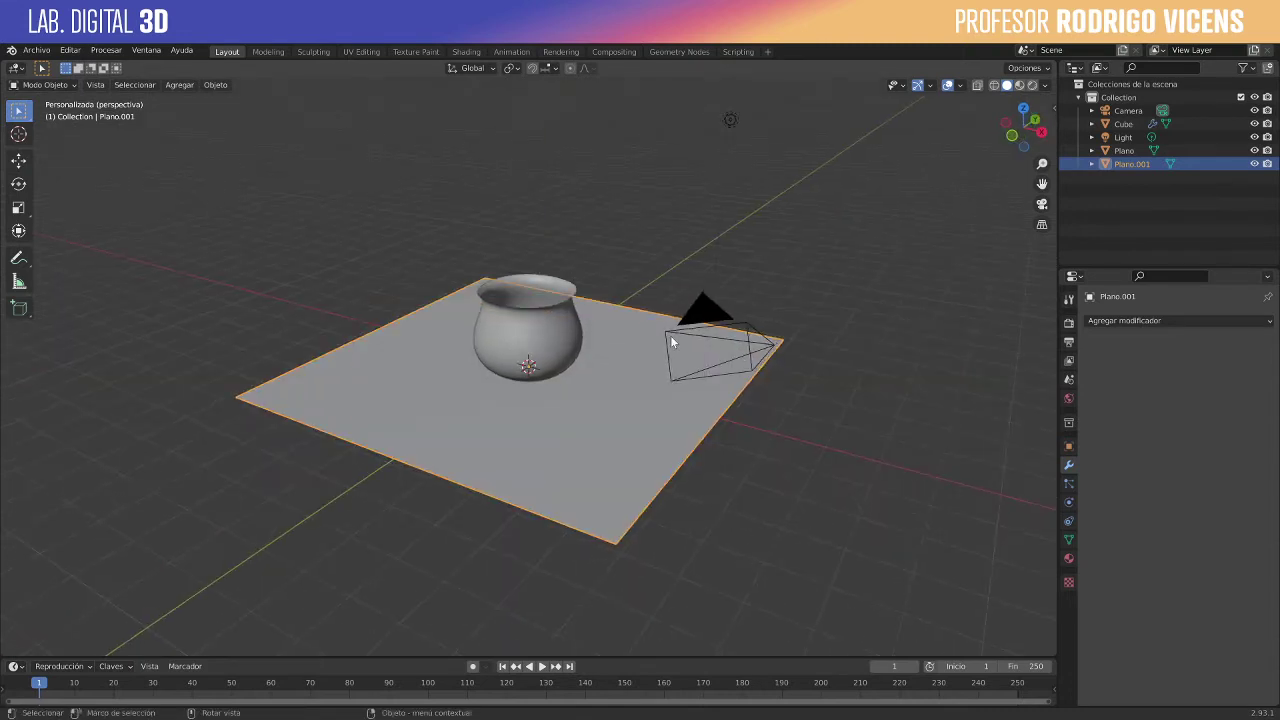
pyautogui.press('r')
pyautogui.press('x')
pyautogui.press('9')
pyautogui.press('0')
pyautogui.press('Return')
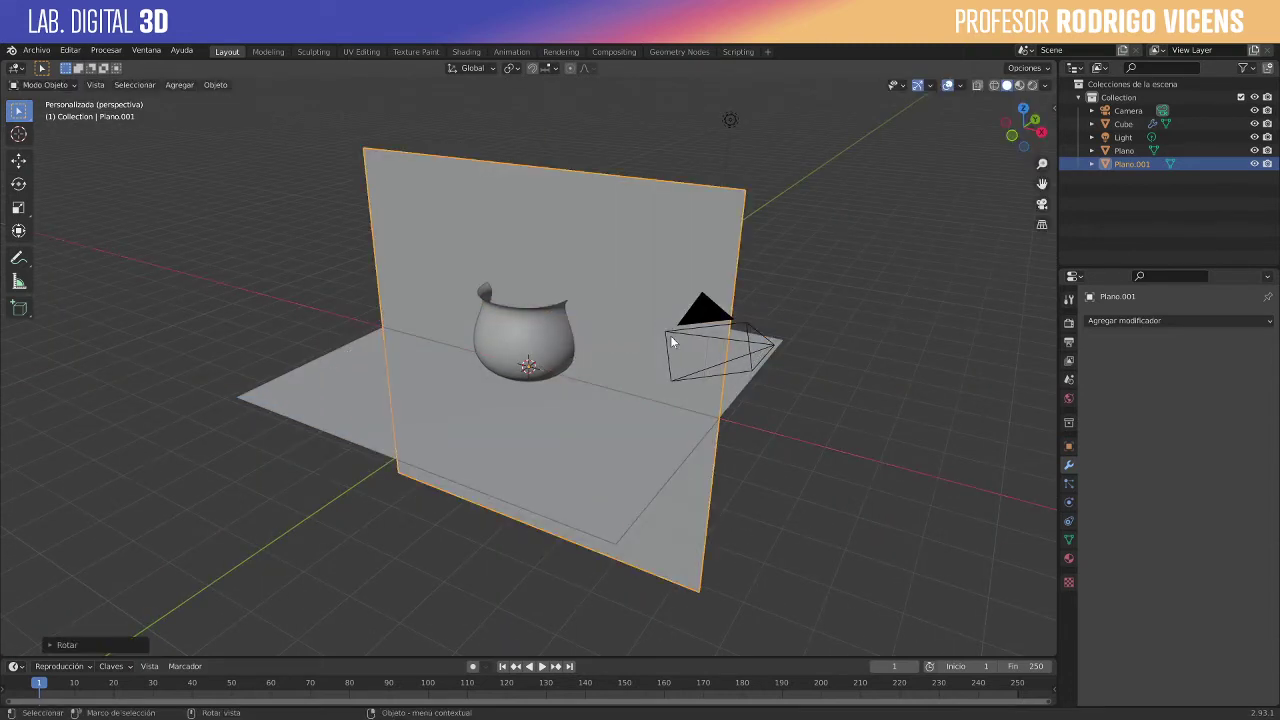
# Step: Move the vertical plane back along the Y axis so it forms a wall behind the pot
pyautogui.click(18, 160)
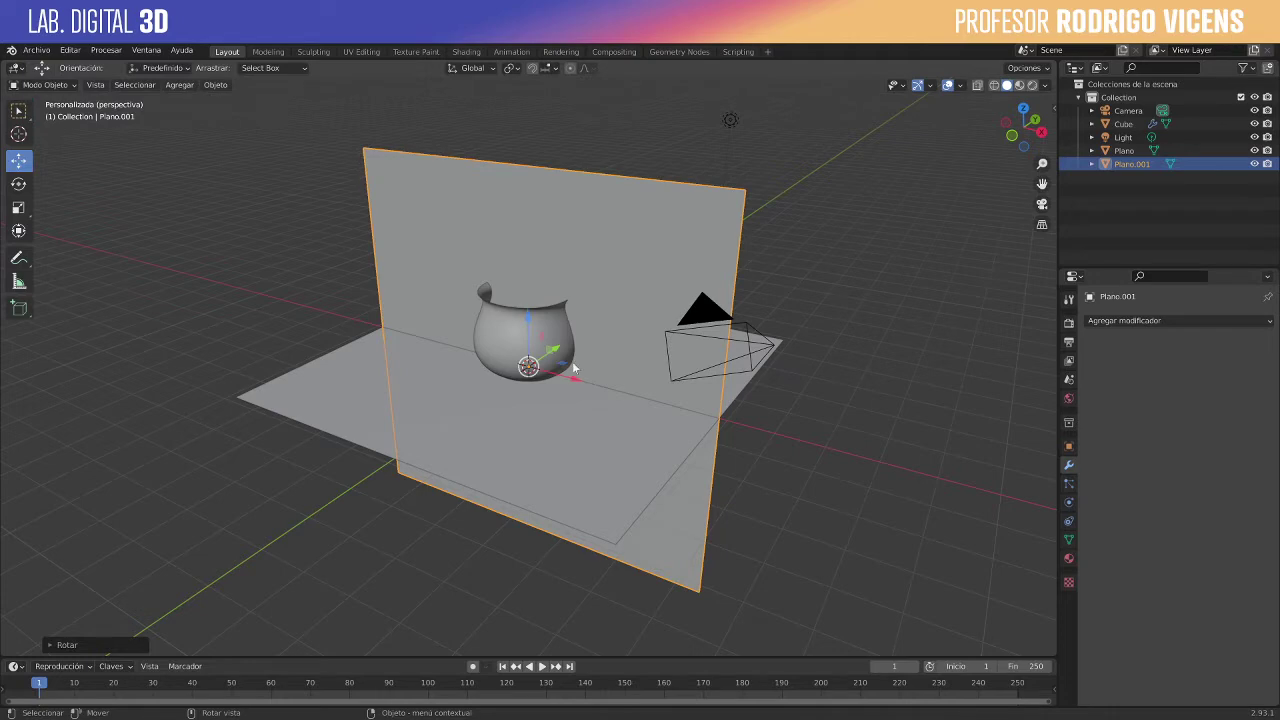
pyautogui.moveTo(557, 352); pyautogui.dragTo(670, 289)
pyautogui.moveTo(670, 289); pyautogui.dragTo(697, 319, button='middle')
pyautogui.scroll(5, 584, 352)
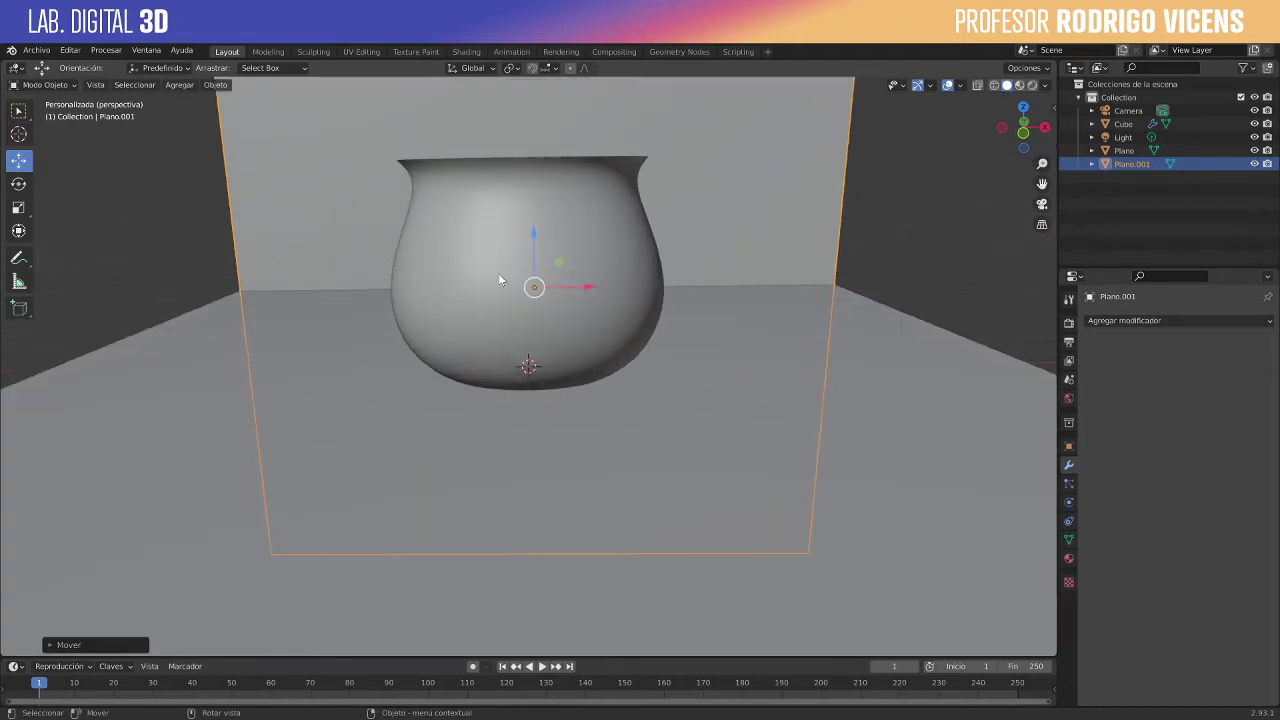
# Step: Give the pot's material a very dark purple base color and switch the viewport shading to material preview
pyautogui.click(496, 271)
pyautogui.click(1069, 559)
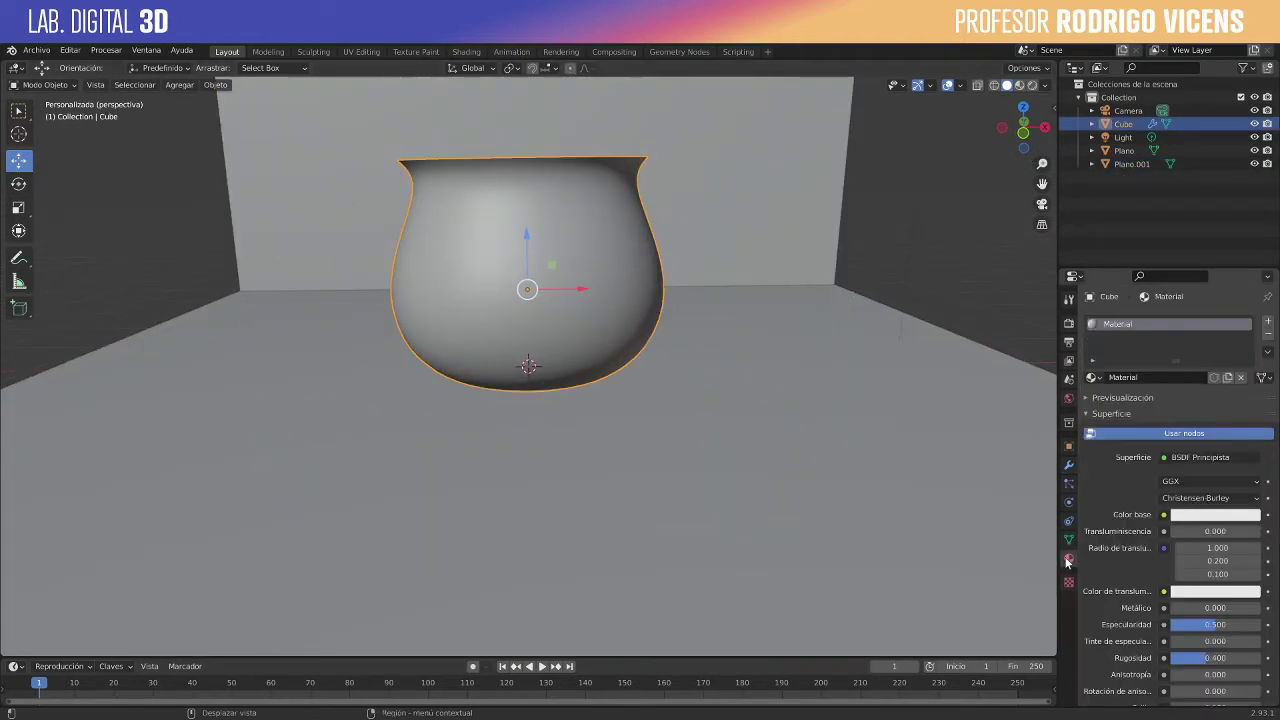
pyautogui.click(1214, 515)
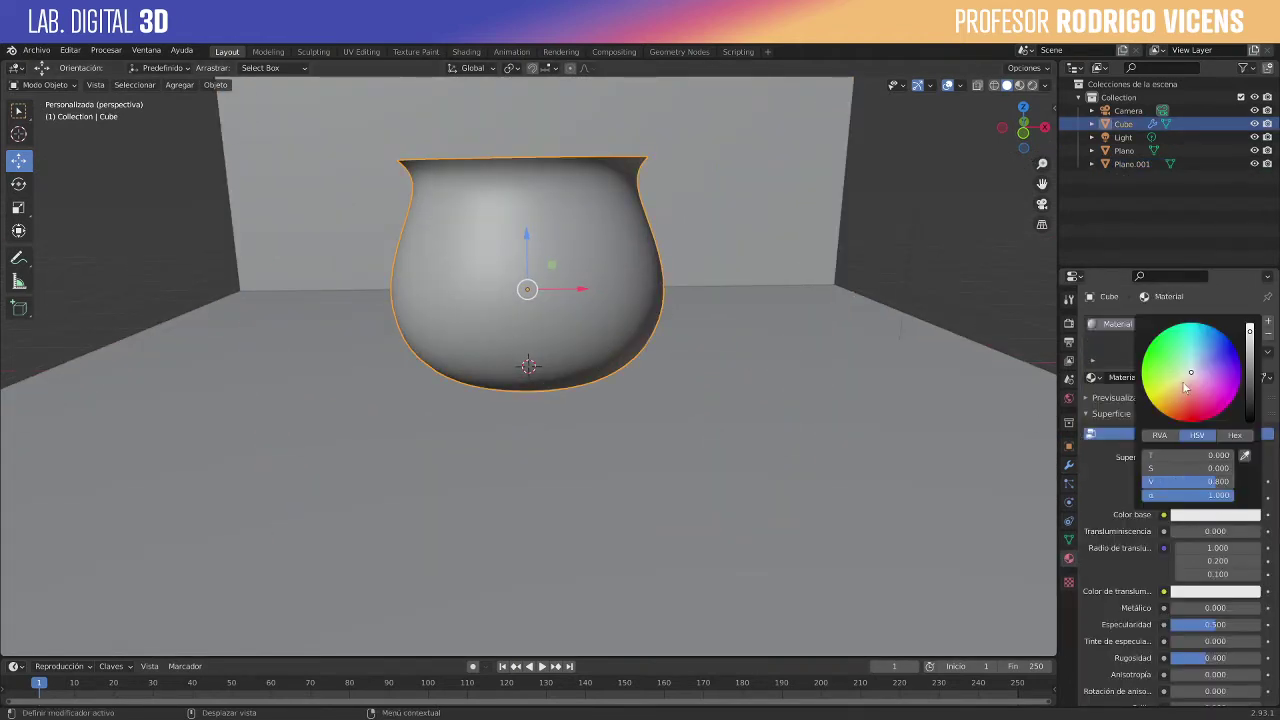
pyautogui.moveTo(1194, 379); pyautogui.dragTo(1221, 380)
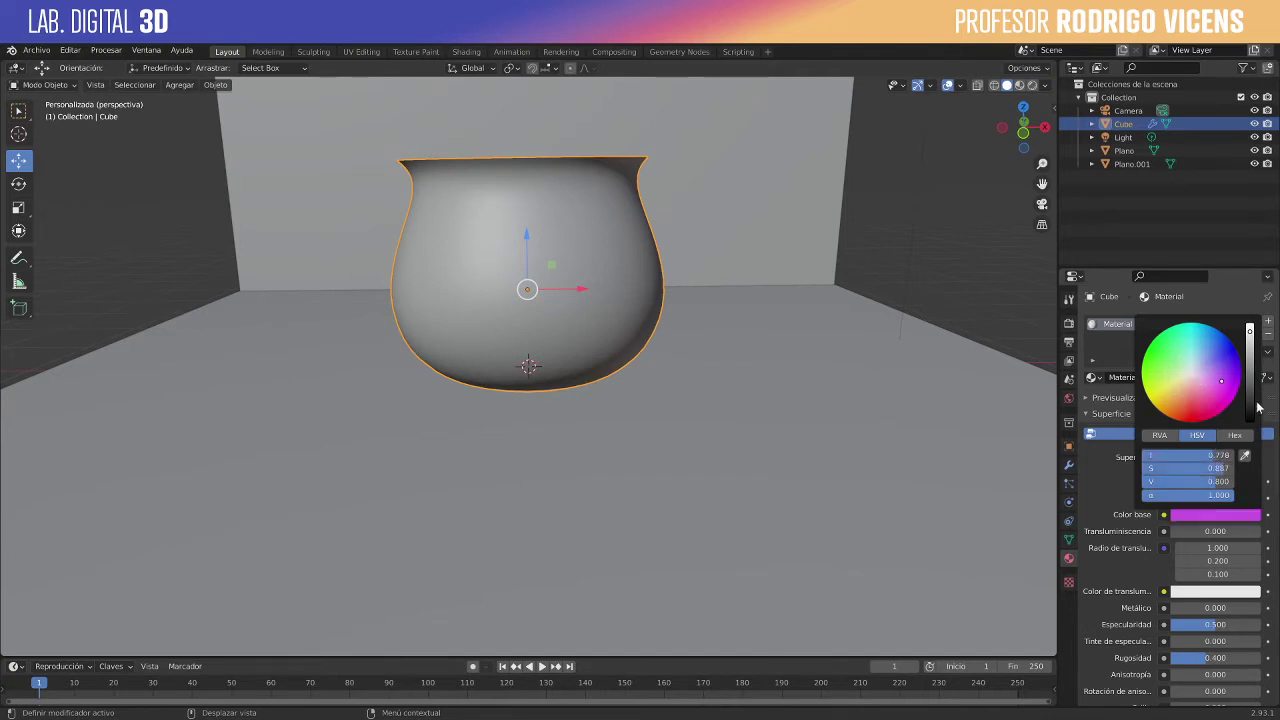
pyautogui.moveTo(1249, 332); pyautogui.dragTo(1249, 398)
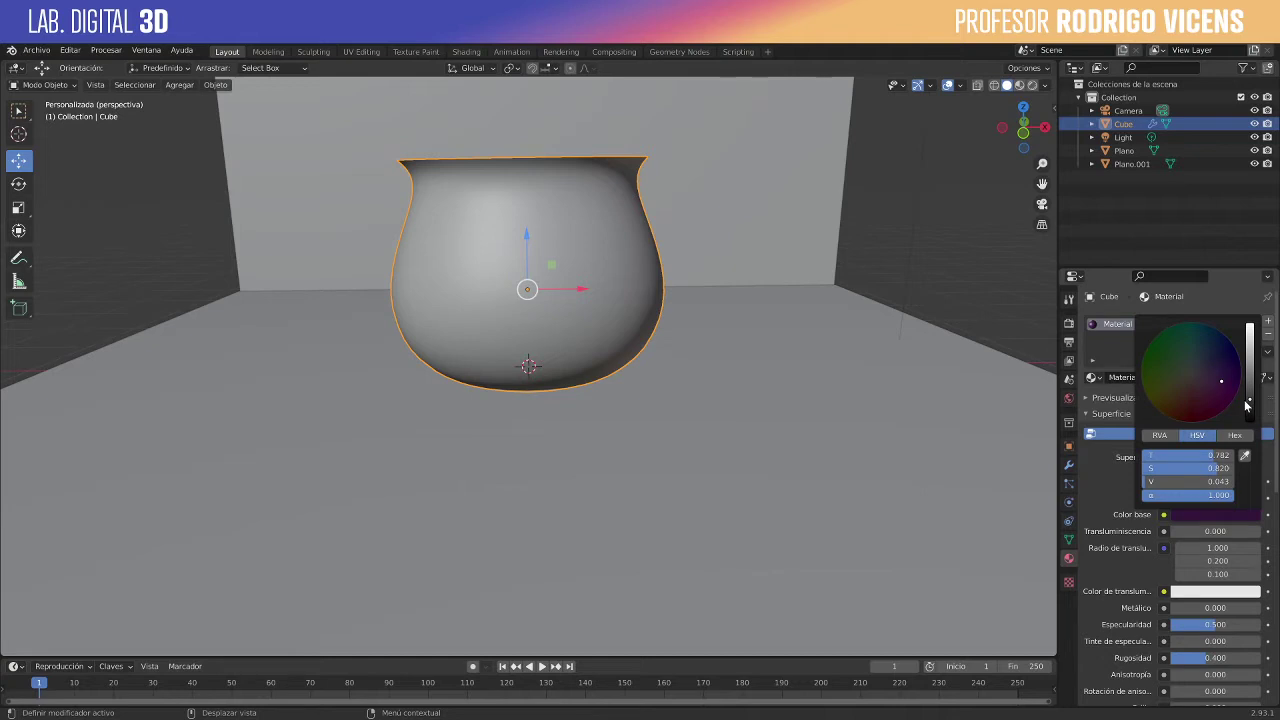
pyautogui.moveTo(1230, 393); pyautogui.dragTo(1248, 387)
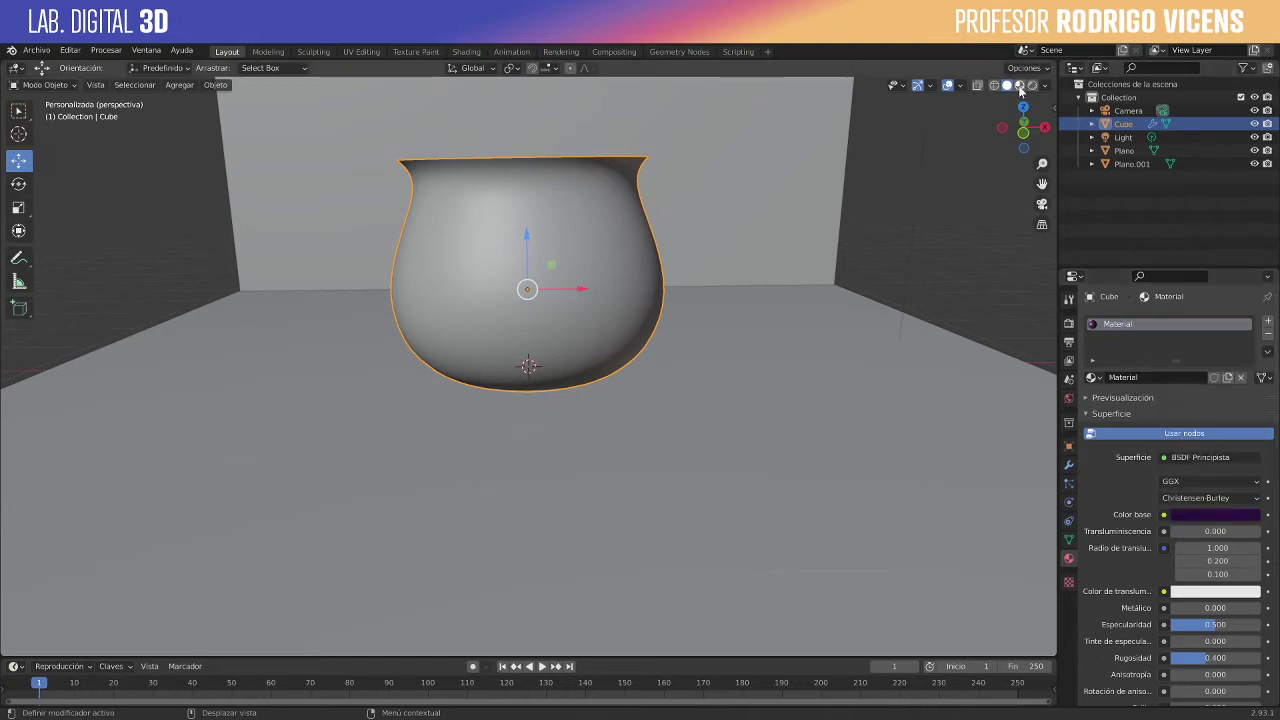
pyautogui.click(1019, 85)
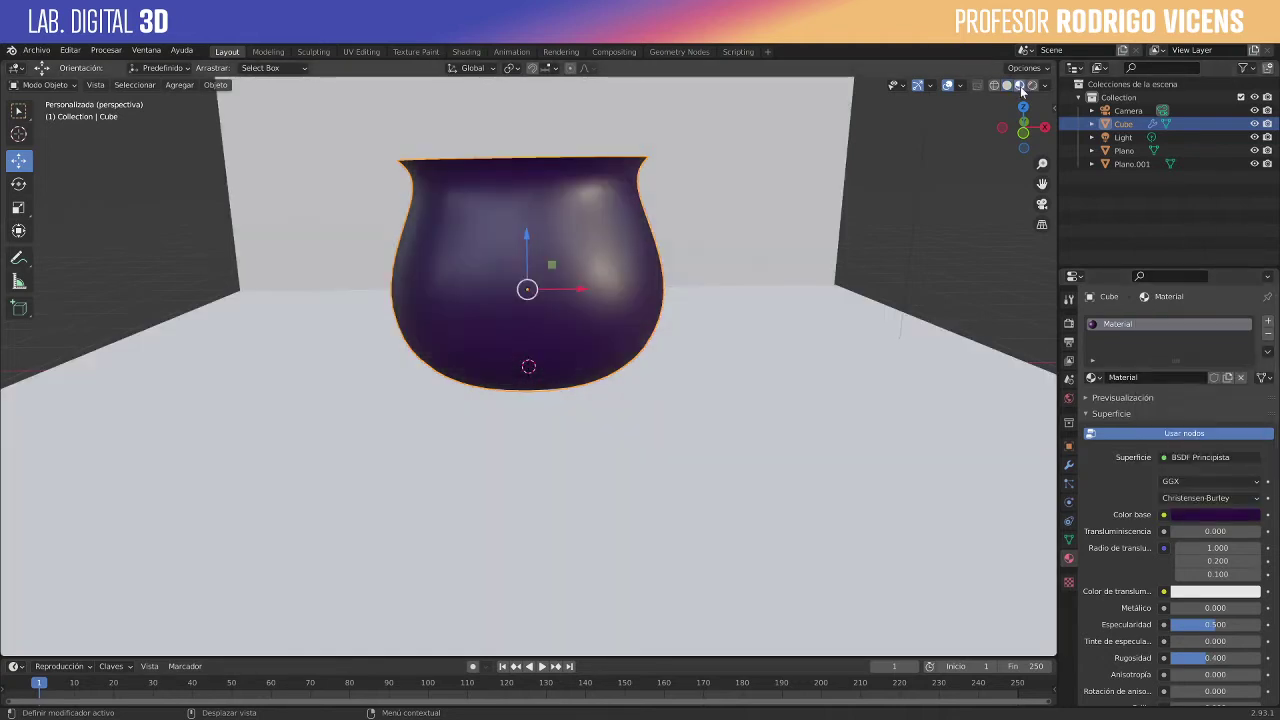
# Step: Desaturate the pot's base color to a dark grey and set its roughness to 0.510
pyautogui.click(1228, 512)
pyautogui.moveTo(1173, 471); pyautogui.dragTo(1091, 471)
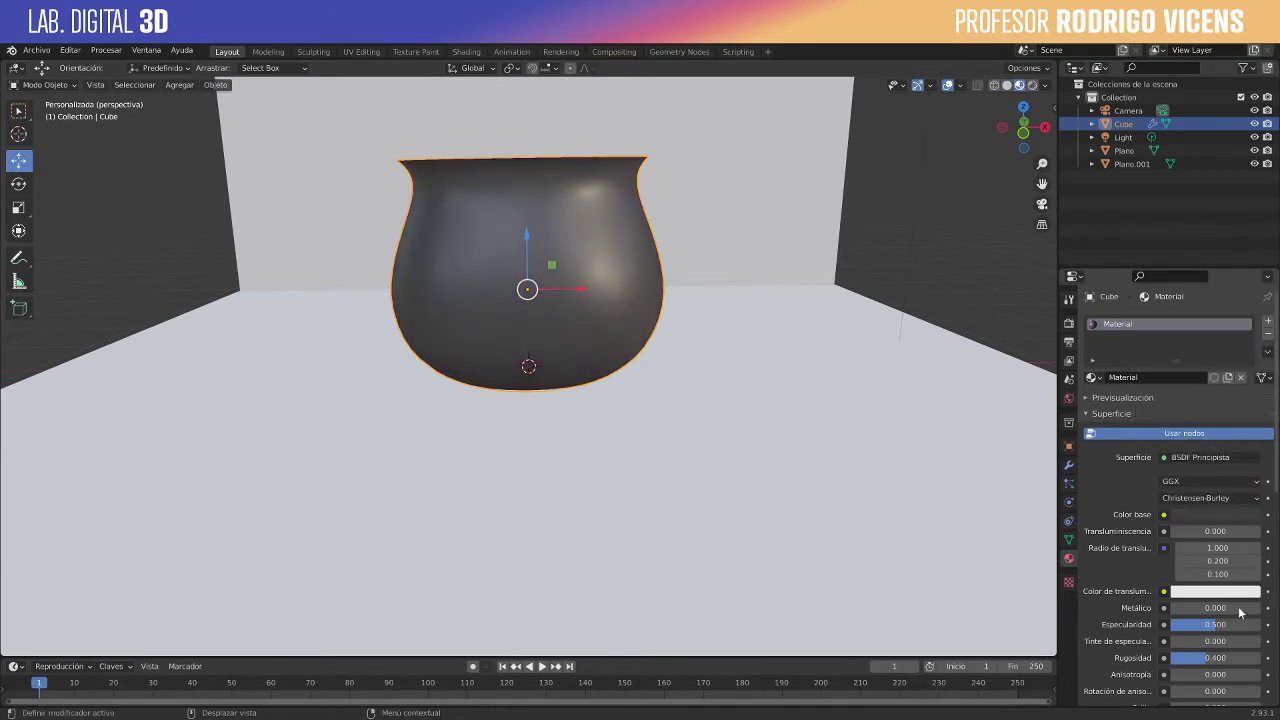
pyautogui.moveTo(1214, 658)
pyautogui.mouseDown()
pyautogui.moveTo(1232, 658)
pyautogui.moveTo(1214, 658)
pyautogui.mouseUp()
pyautogui.scroll(-3, 500, 158)
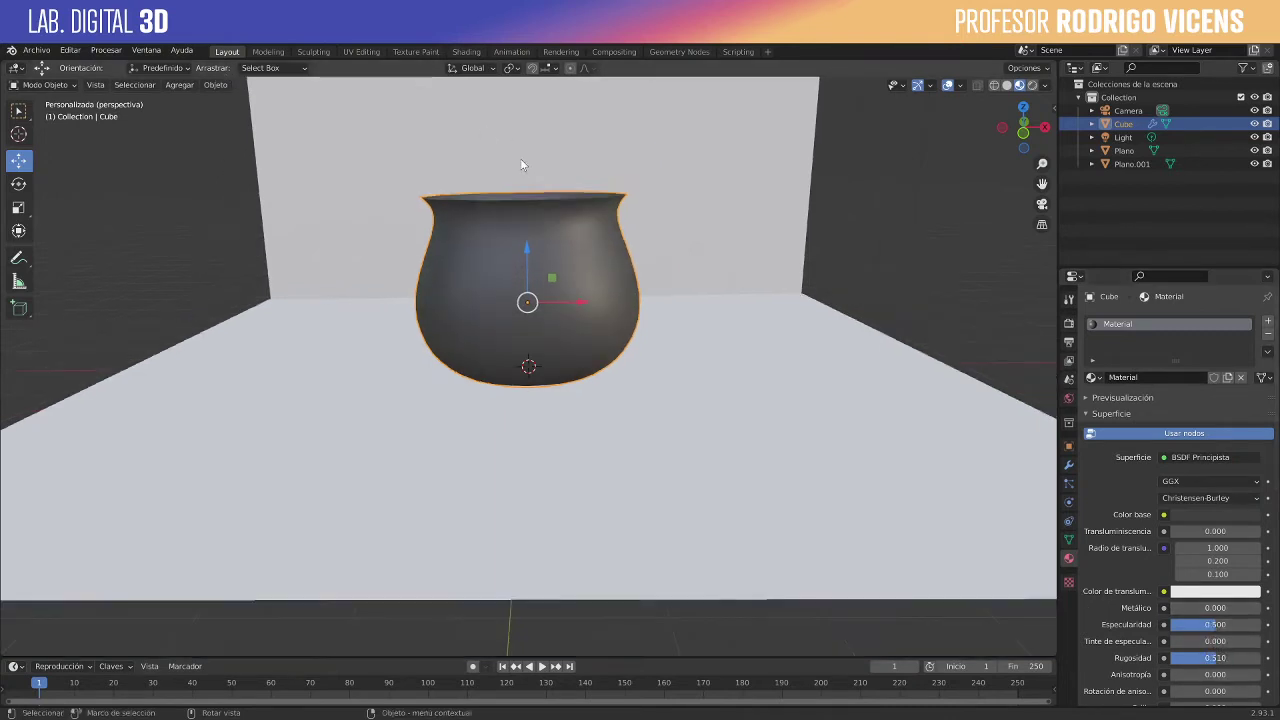
# Step: Assign the pot's existing material to the back wall plane and make it an independent copy
pyautogui.click(649, 257)
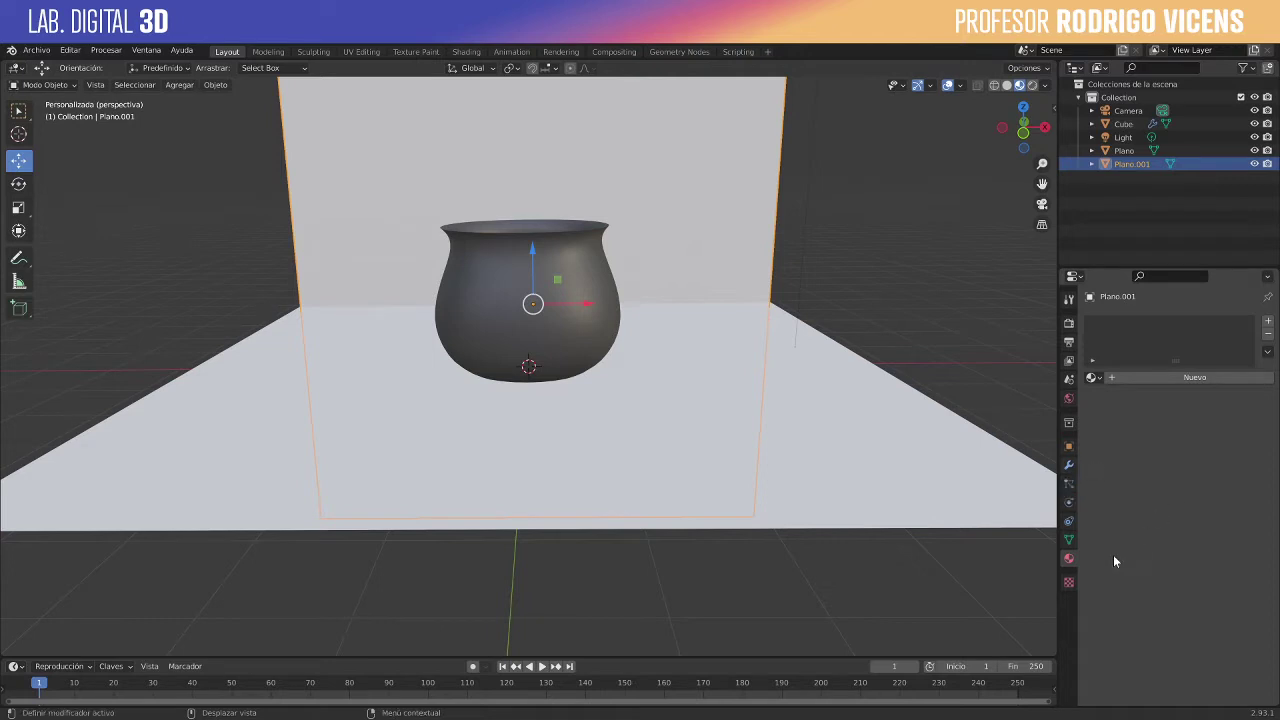
pyautogui.click(1093, 377)
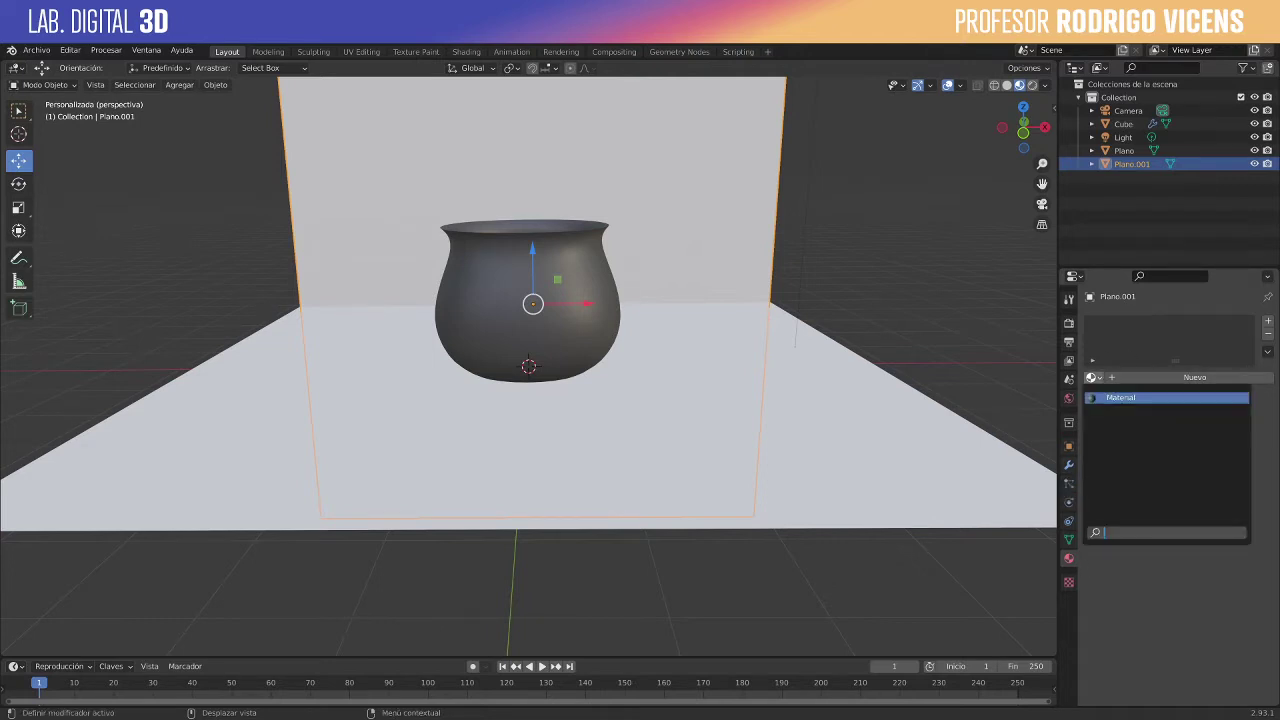
pyautogui.click(1117, 397)
pyautogui.click(1228, 377)
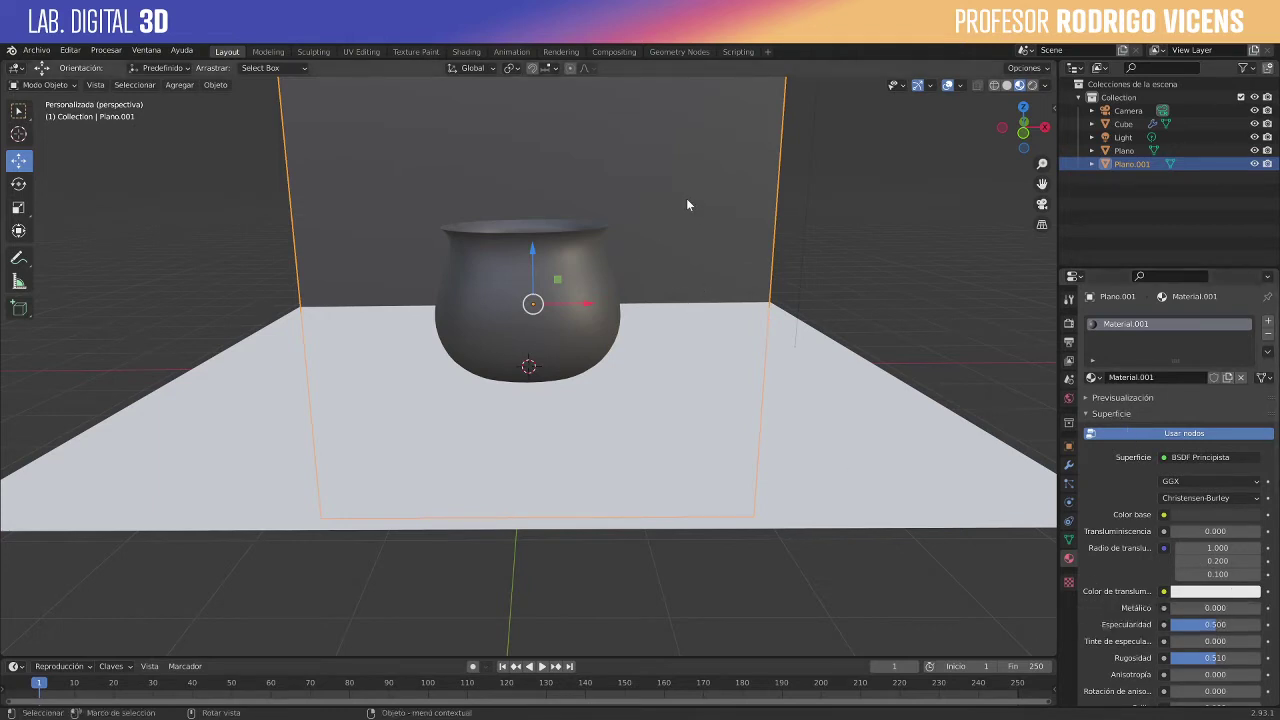
# Step: Darken the back wall material's base color slightly and raise its roughness
pyautogui.click(1213, 514)
pyautogui.moveTo(1249, 398); pyautogui.dragTo(1249, 405)
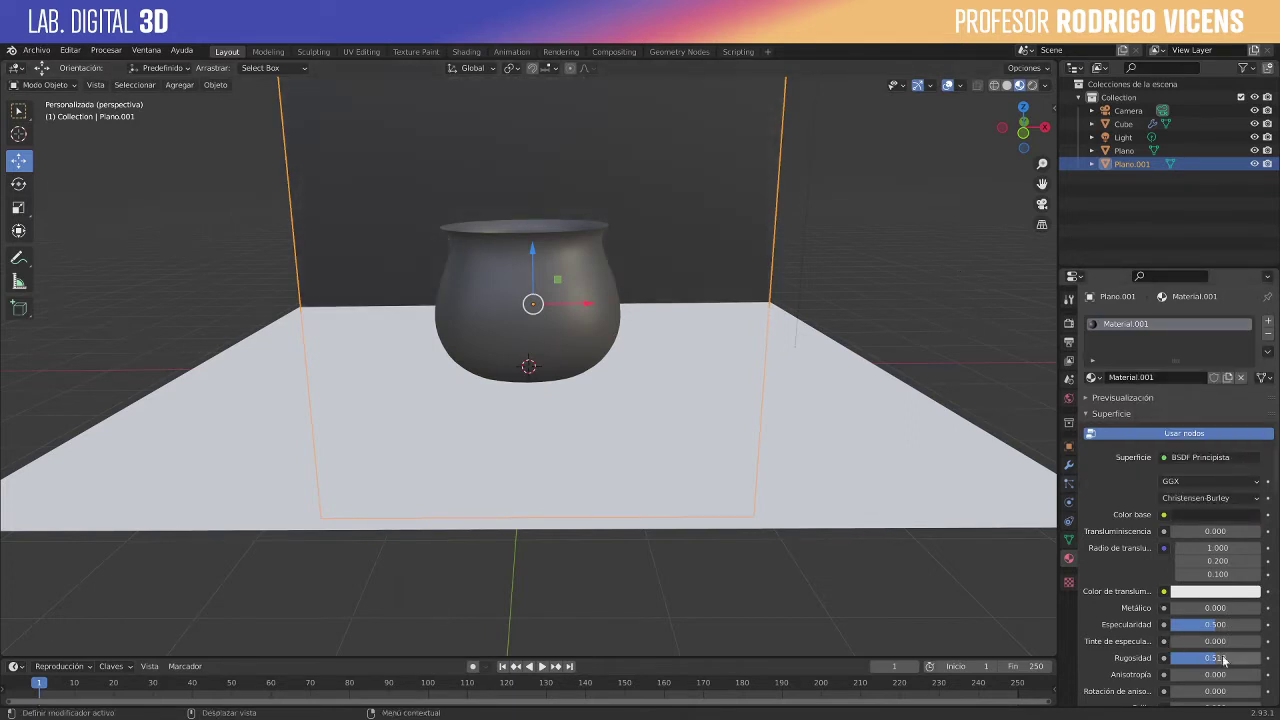
pyautogui.moveTo(1221, 660); pyautogui.dragTo(1252, 660)
# Step: Create a new material for the floor plane and give it a dark, muted olive base color
pyautogui.click(739, 384)
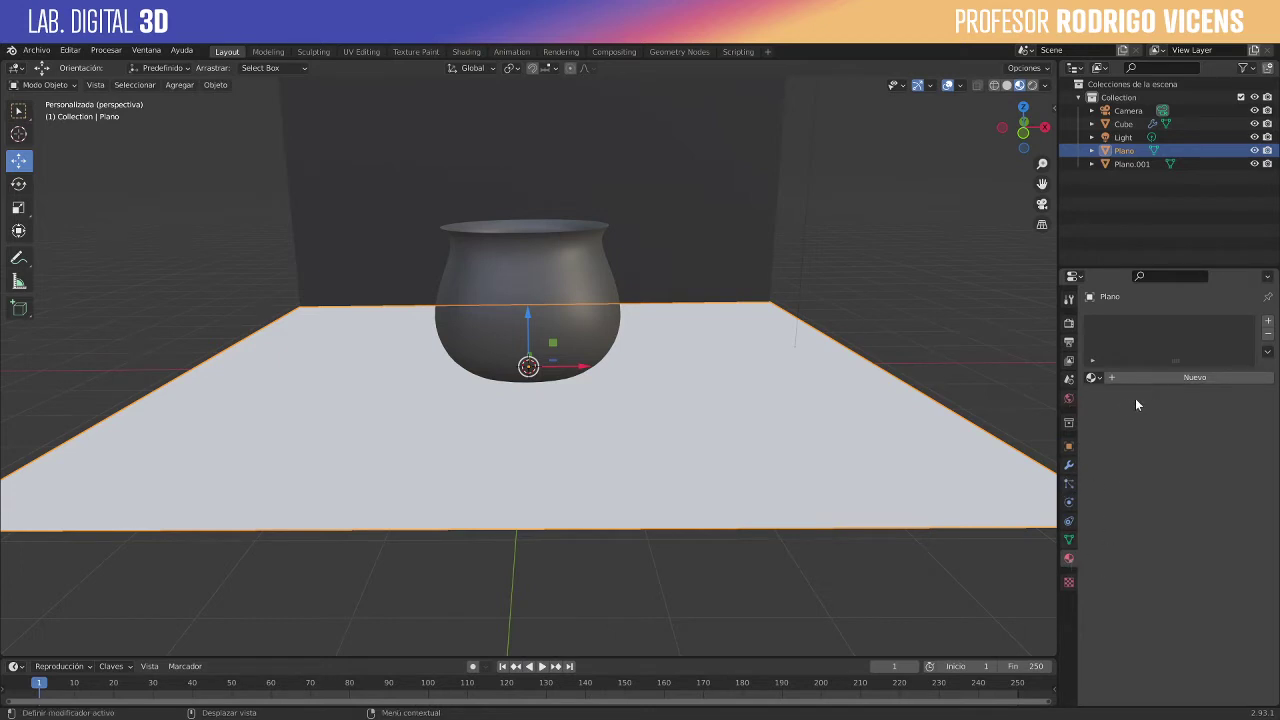
pyautogui.click(1166, 379)
pyautogui.click(1206, 517)
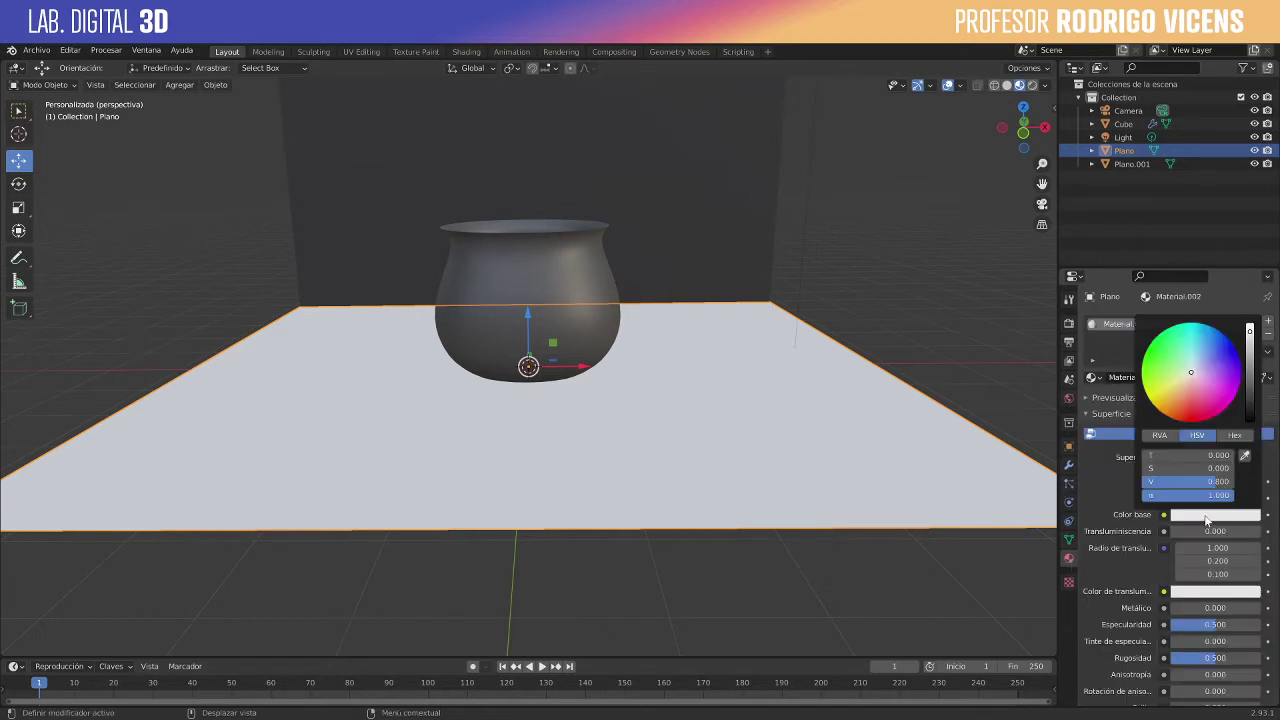
pyautogui.moveTo(1204, 392); pyautogui.dragTo(1176, 392)
pyautogui.moveTo(1255, 357)
pyautogui.mouseDown()
pyautogui.moveTo(1250, 399)
pyautogui.moveTo(1163, 389)
pyautogui.mouseUp()
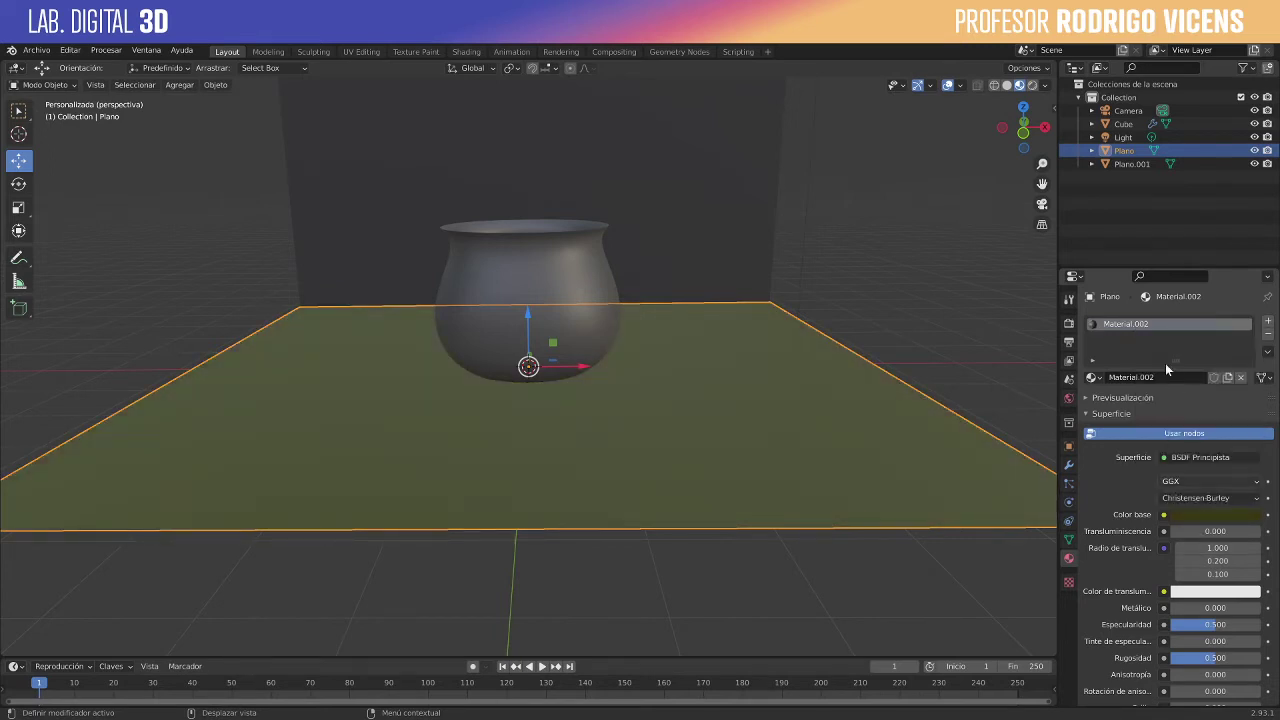
pyautogui.click(1210, 512)
pyautogui.moveTo(1188, 401)
pyautogui.mouseDown()
pyautogui.moveTo(1182, 379)
pyautogui.moveTo(1172, 386)
pyautogui.mouseUp()
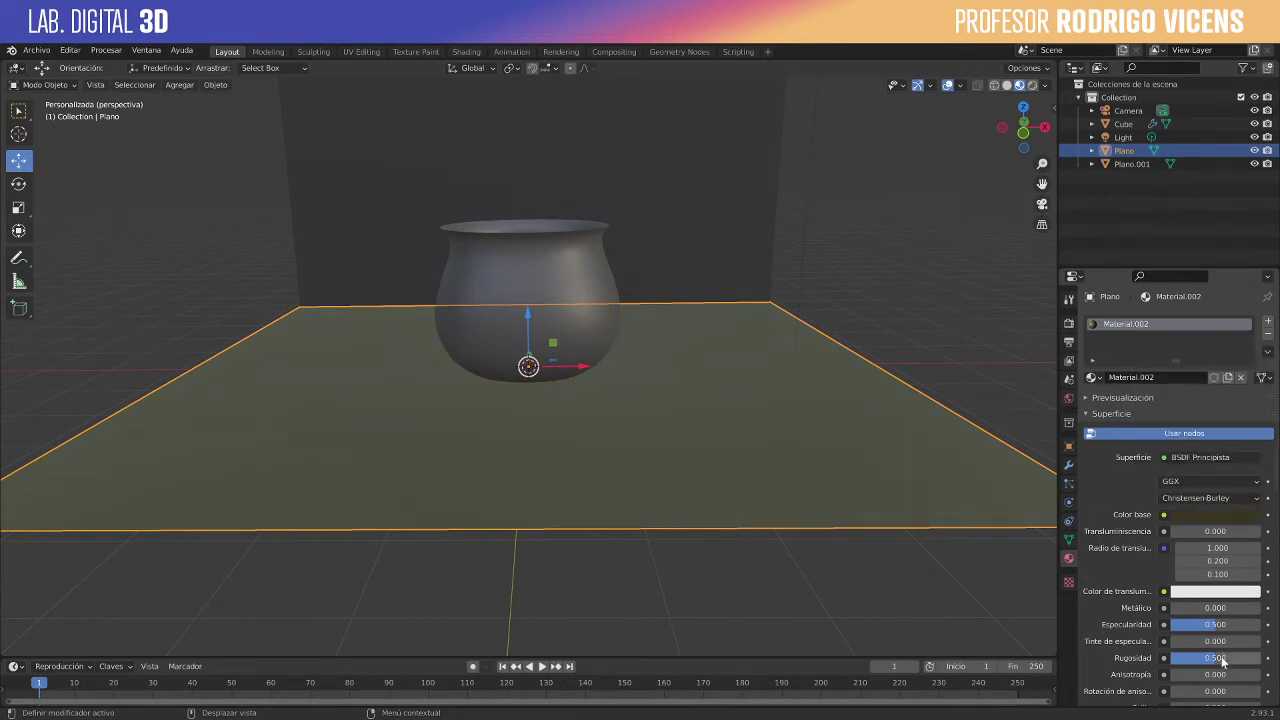
# Step: Set the floor material's roughness to 1.000 and its specular to 0.000, then deselect the floor
pyautogui.moveTo(1229, 658); pyautogui.dragTo(1262, 658)
pyautogui.moveTo(1195, 624); pyautogui.dragTo(1174, 624)
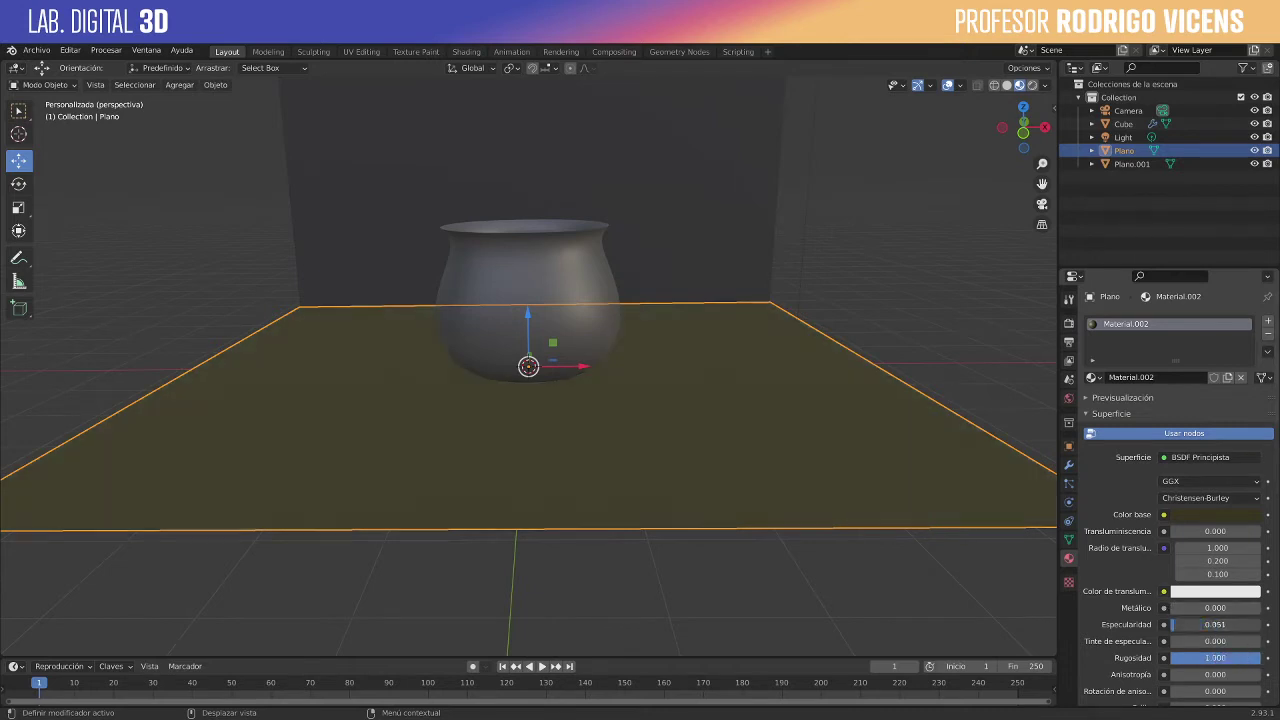
pyautogui.click(872, 256)
pyautogui.scroll(4, 868, 271)
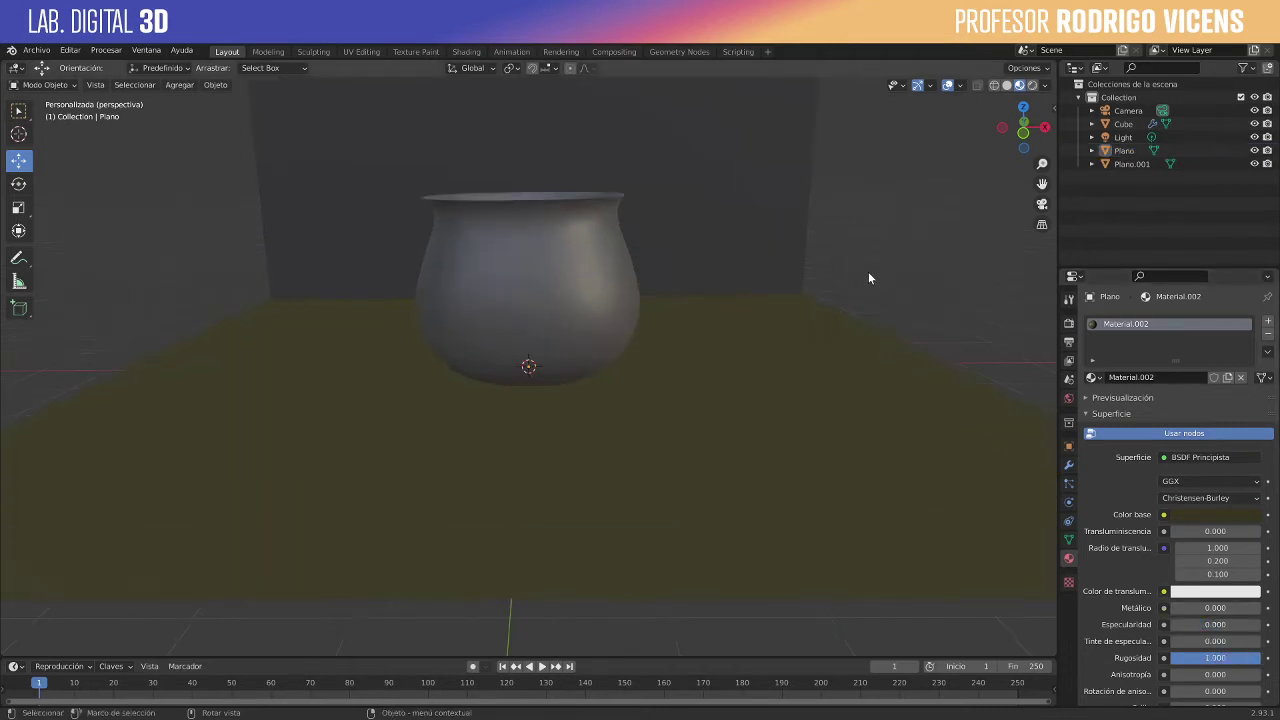
pyautogui.scroll(-3, 799, 298)
pyautogui.scroll(-4, 783, 309)
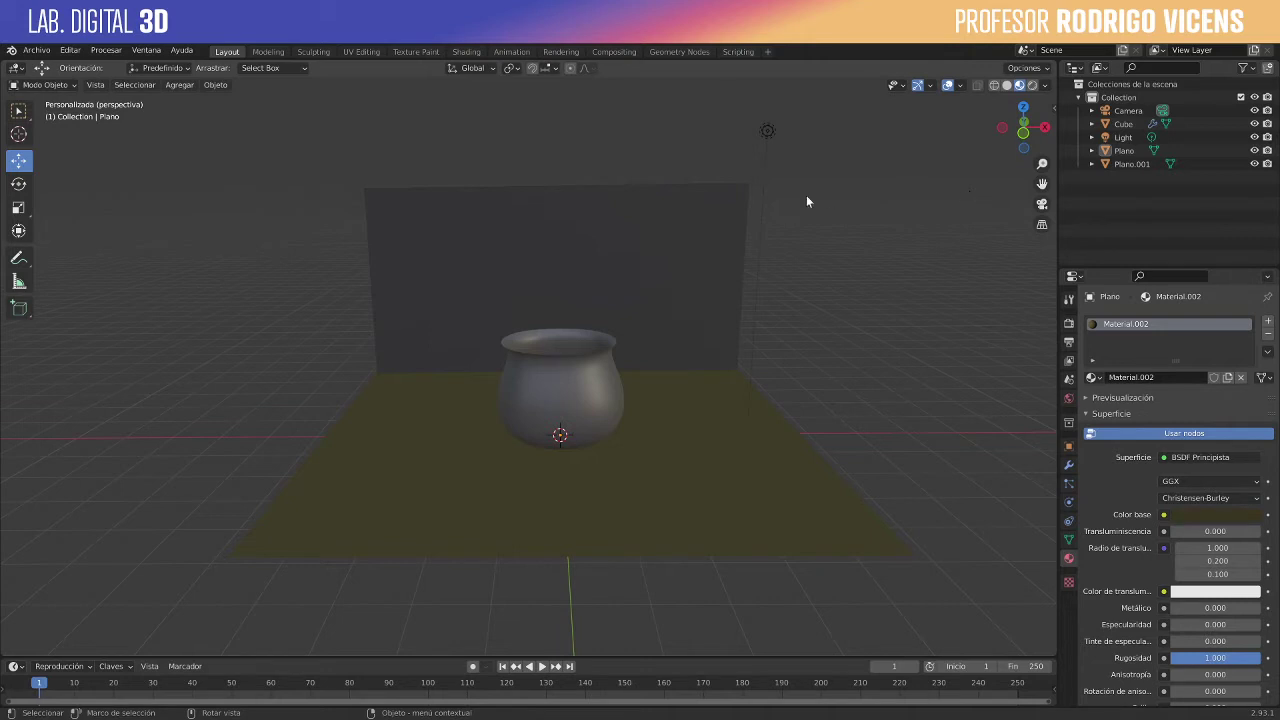
# Step: Look through the camera, lock the camera to the view, and orbit it to frame the pot from the front against the back wall
pyautogui.press('KP_0')
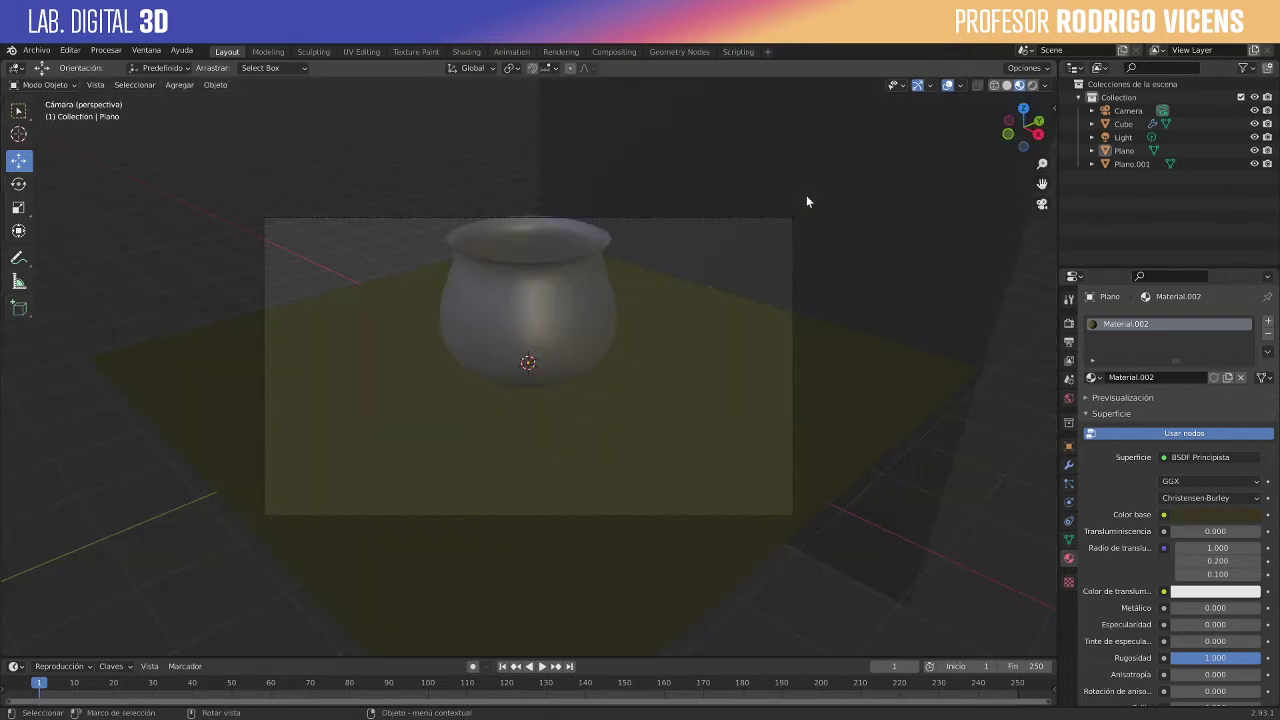
pyautogui.click(1052, 107)
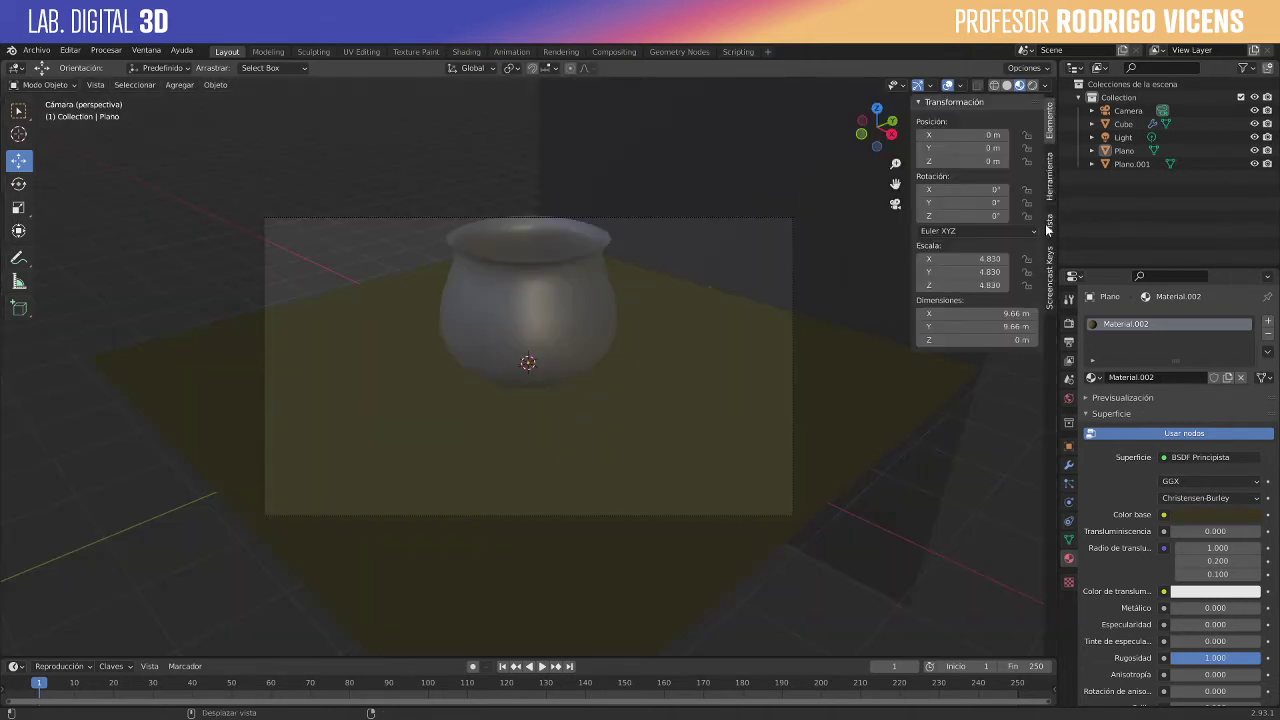
pyautogui.click(1051, 190)
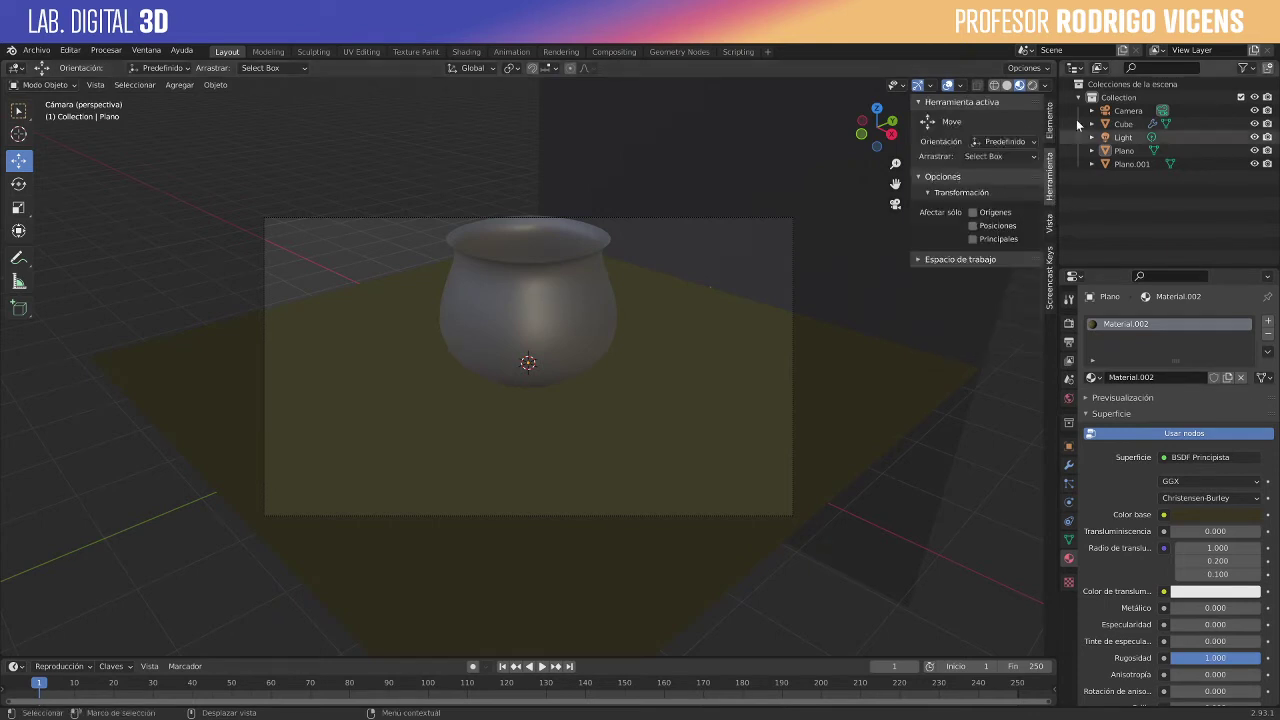
pyautogui.click(1050, 224)
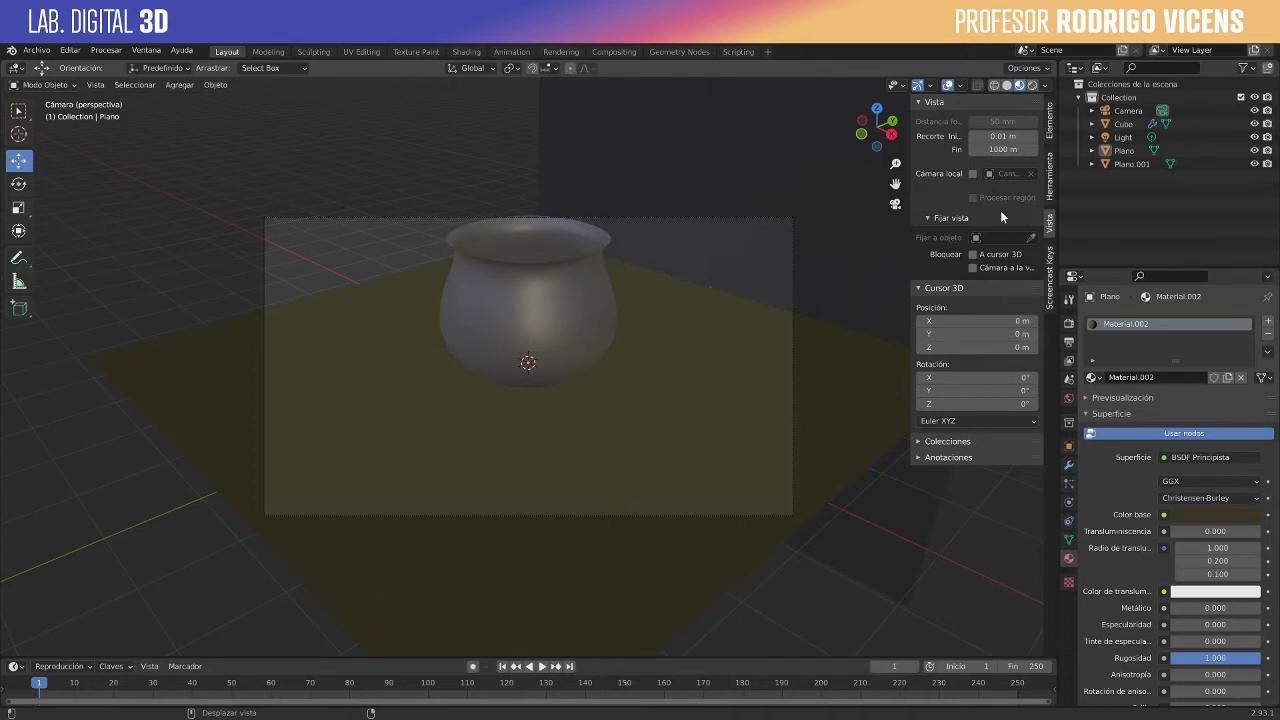
pyautogui.click(974, 268)
pyautogui.moveTo(480, 346); pyautogui.dragTo(615, 380, button='middle')
# Step: Set the render resolution to a vertical 1080 by 1920 px and bring the camera closer to the pot
pyautogui.click(1068, 341)
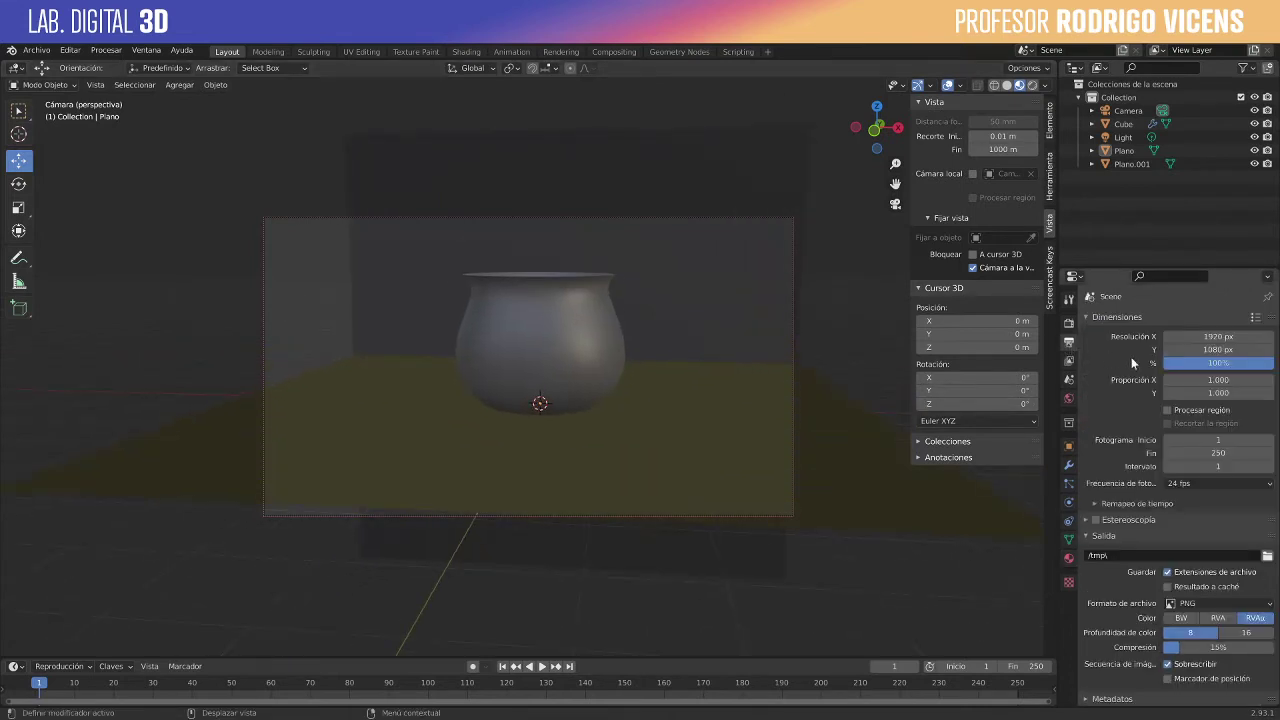
pyautogui.click(1230, 338)
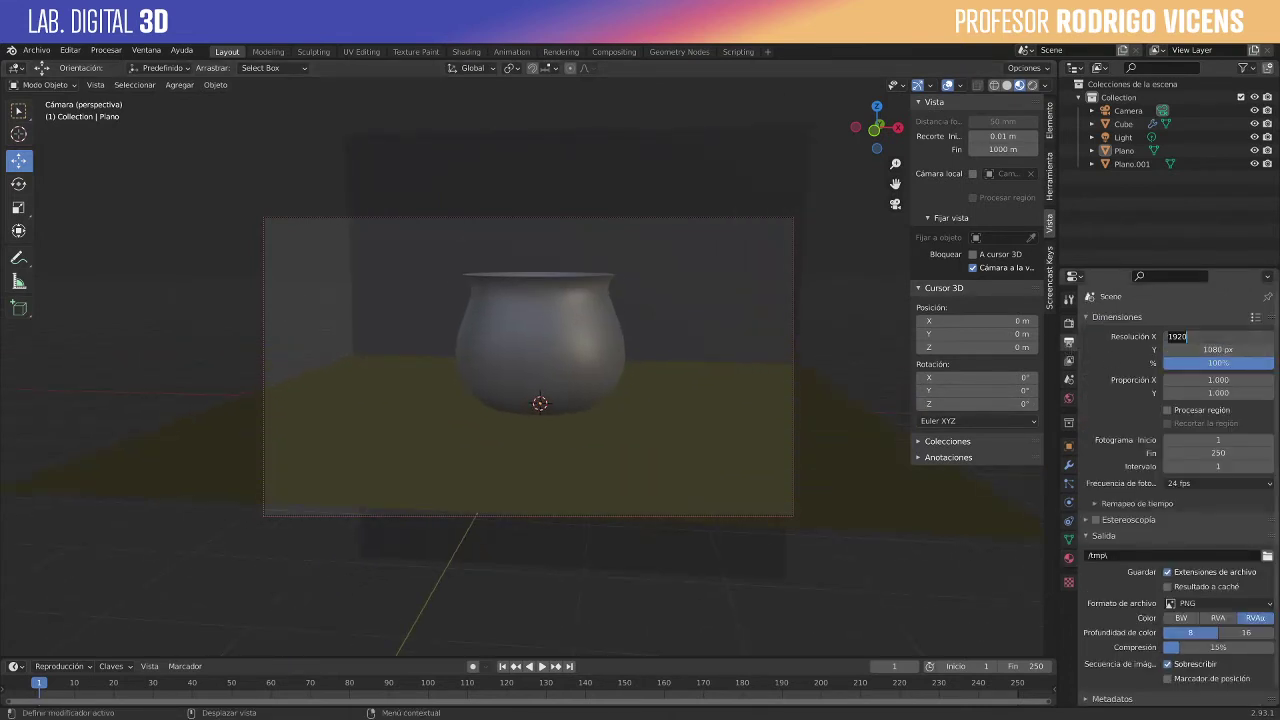
pyautogui.write('0')
pyautogui.press('Tab')
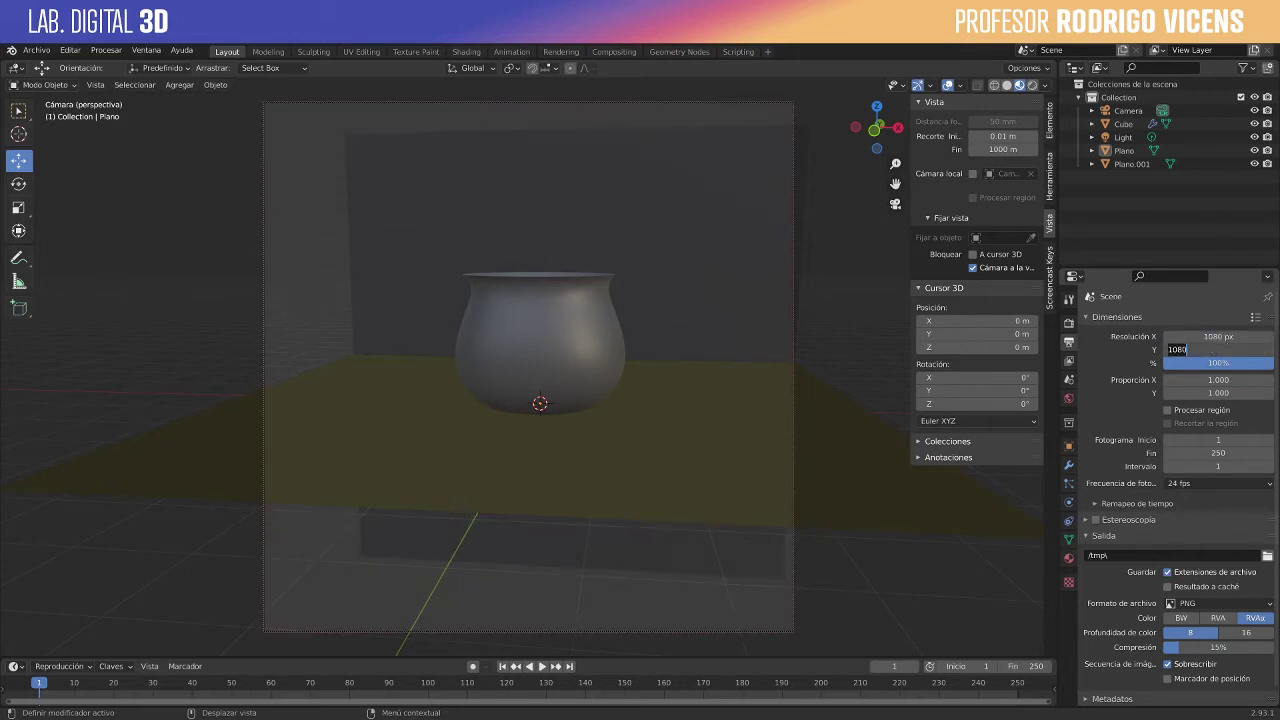
pyautogui.write('1920')
pyautogui.press('Return')
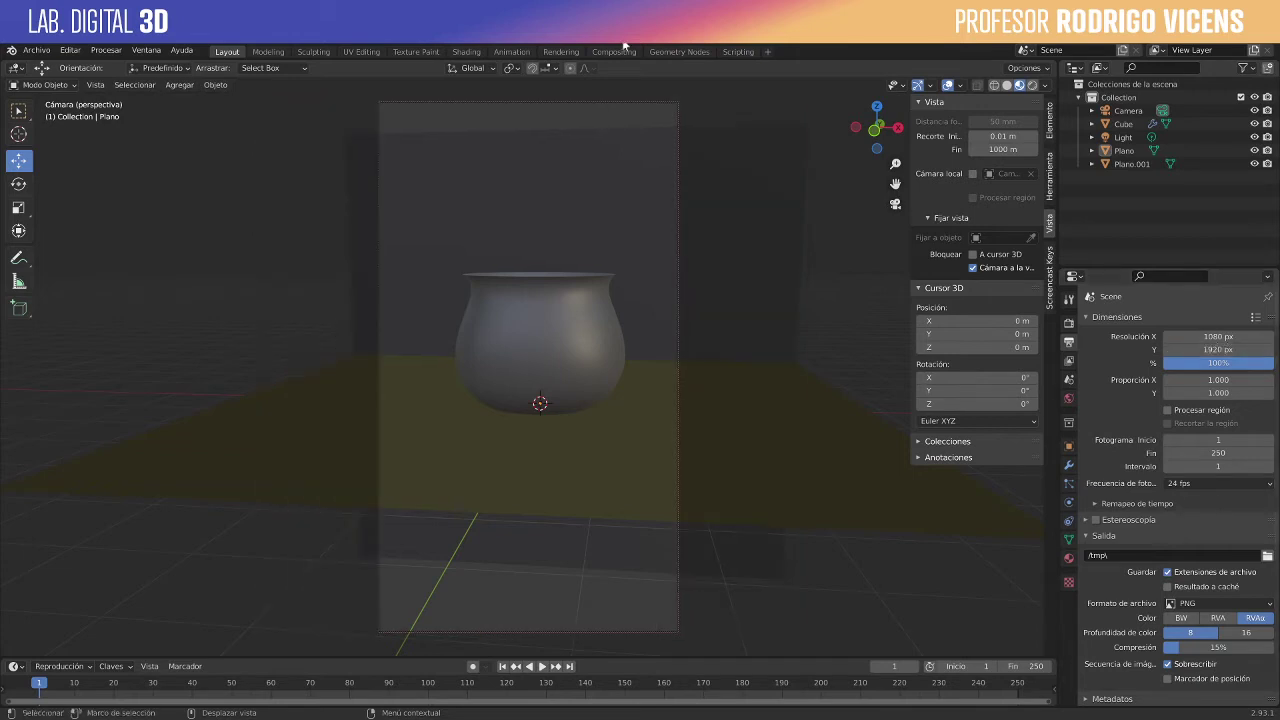
pyautogui.scroll(4, 430, 344)
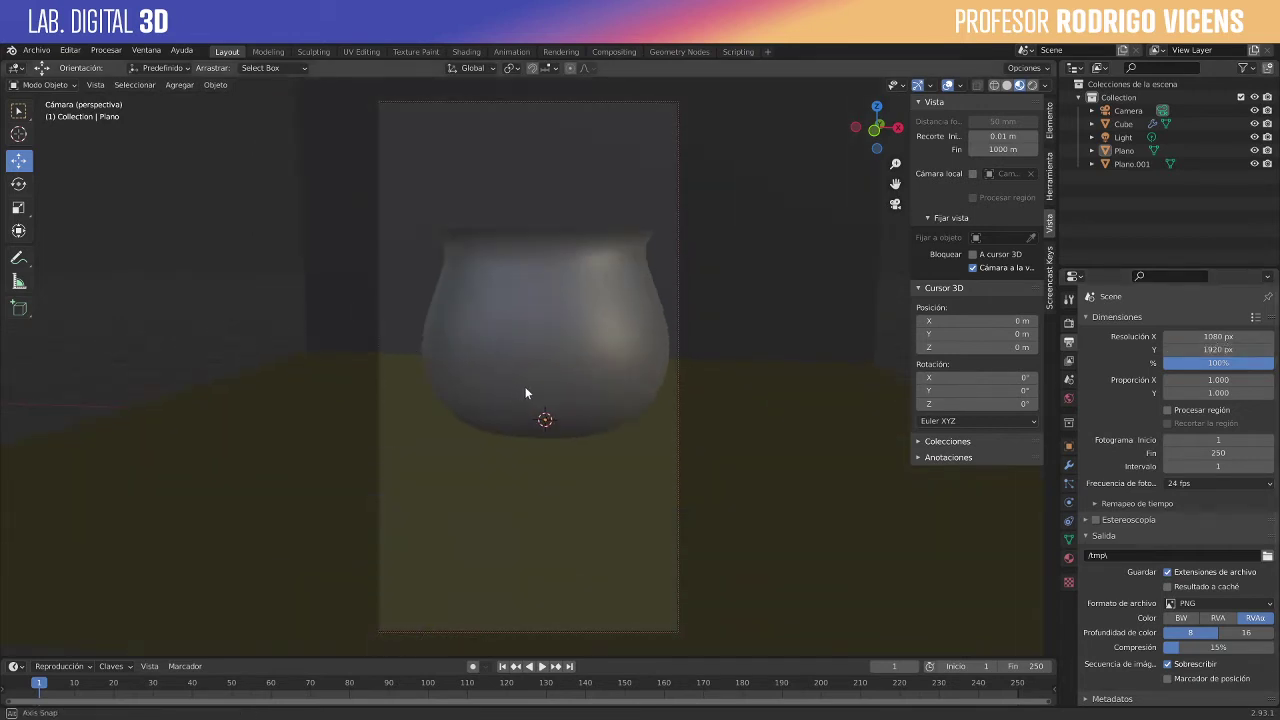
pyautogui.moveTo(595, 397)
pyautogui.mouseDown(button='middle')
pyautogui.moveTo(571, 392)
pyautogui.moveTo(590, 393)
pyautogui.mouseUp(button='middle')
# Step: Enable Ambient Occlusion, Bloom and Screen Space Reflections in the Eevee render settings
pyautogui.click(1069, 322)
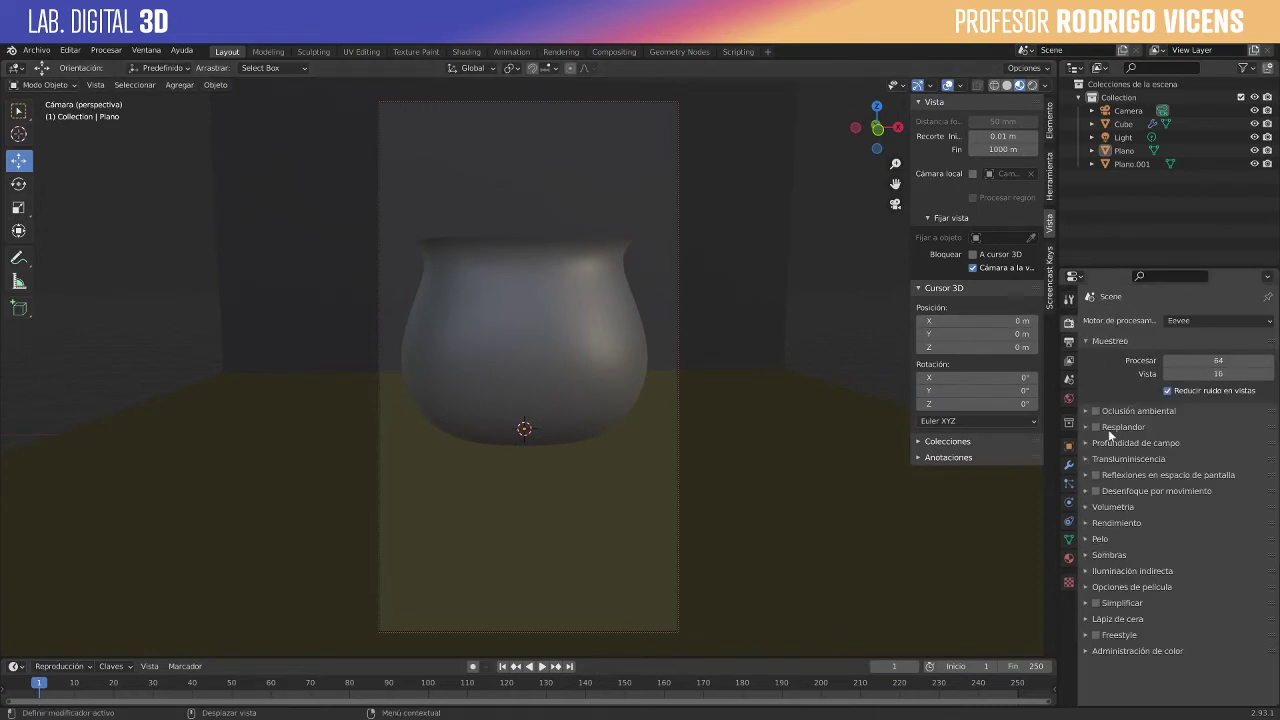
pyautogui.click(1095, 411)
pyautogui.click(1095, 427)
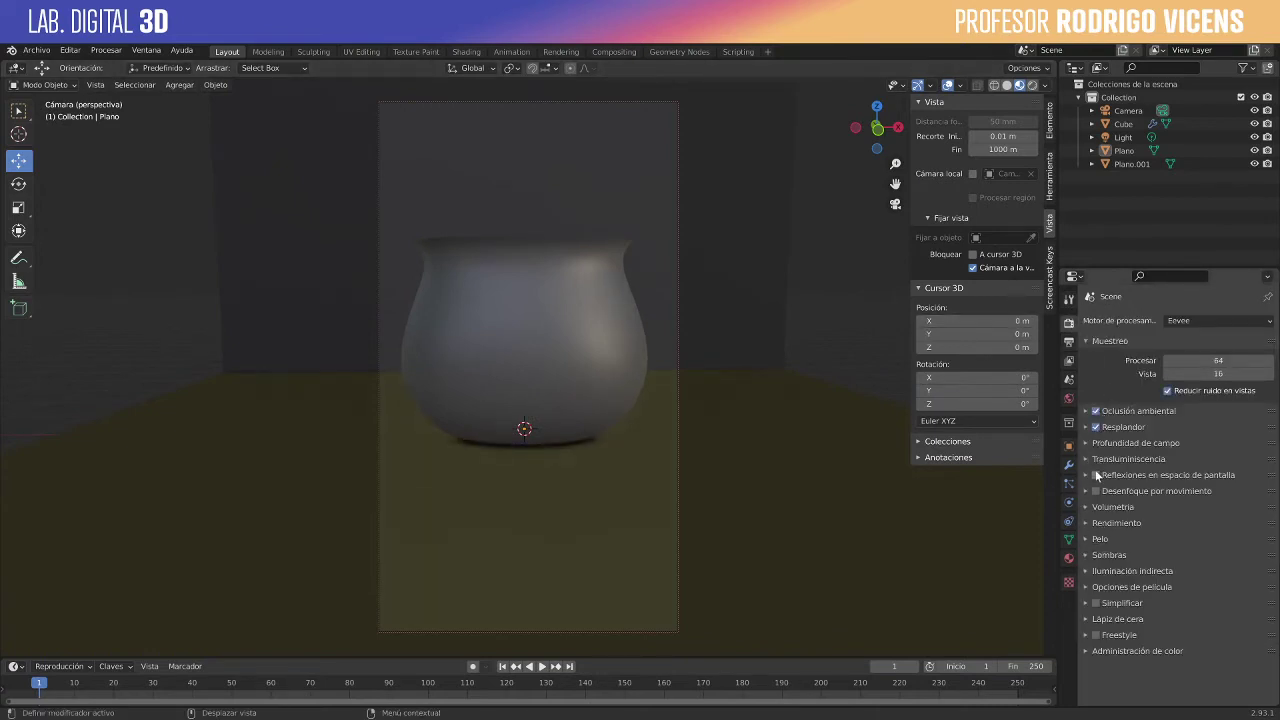
pyautogui.click(1096, 475)
pyautogui.click(1088, 491)
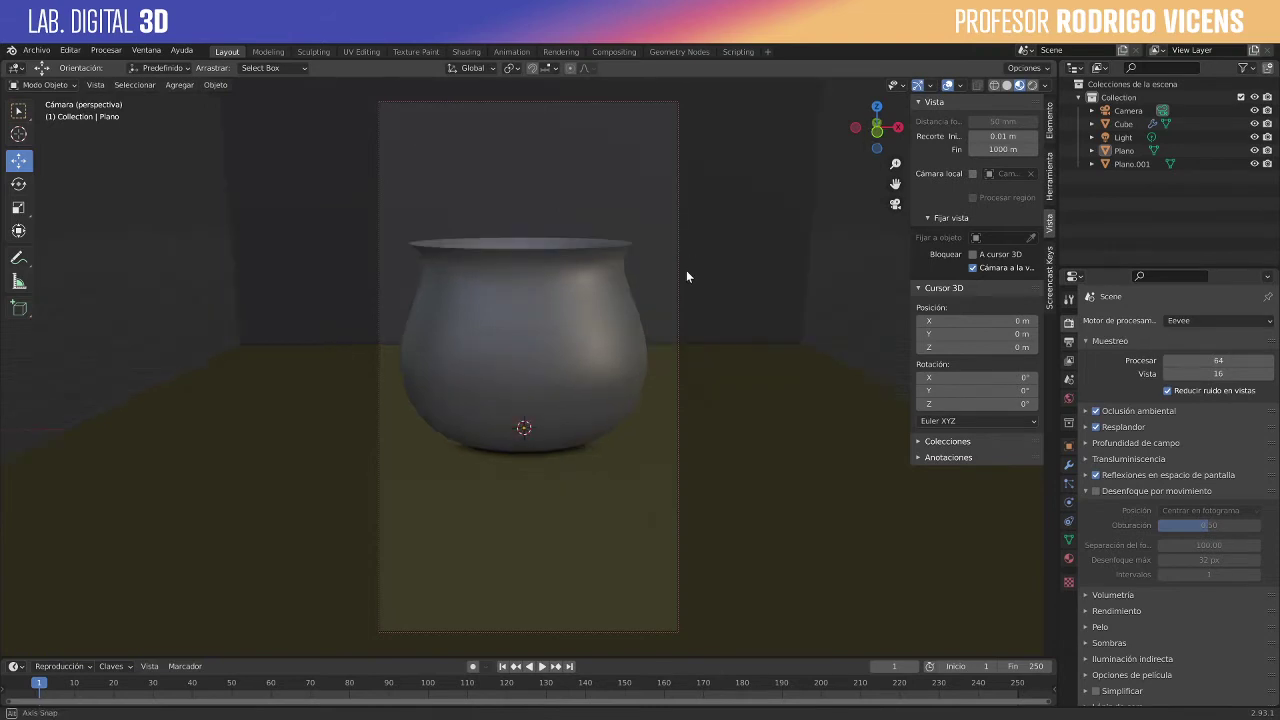
# Step: Add a Solidify modifier to the pot with a thickness of 0.1 m and reframe the whole pot in the camera
pyautogui.click(586, 290)
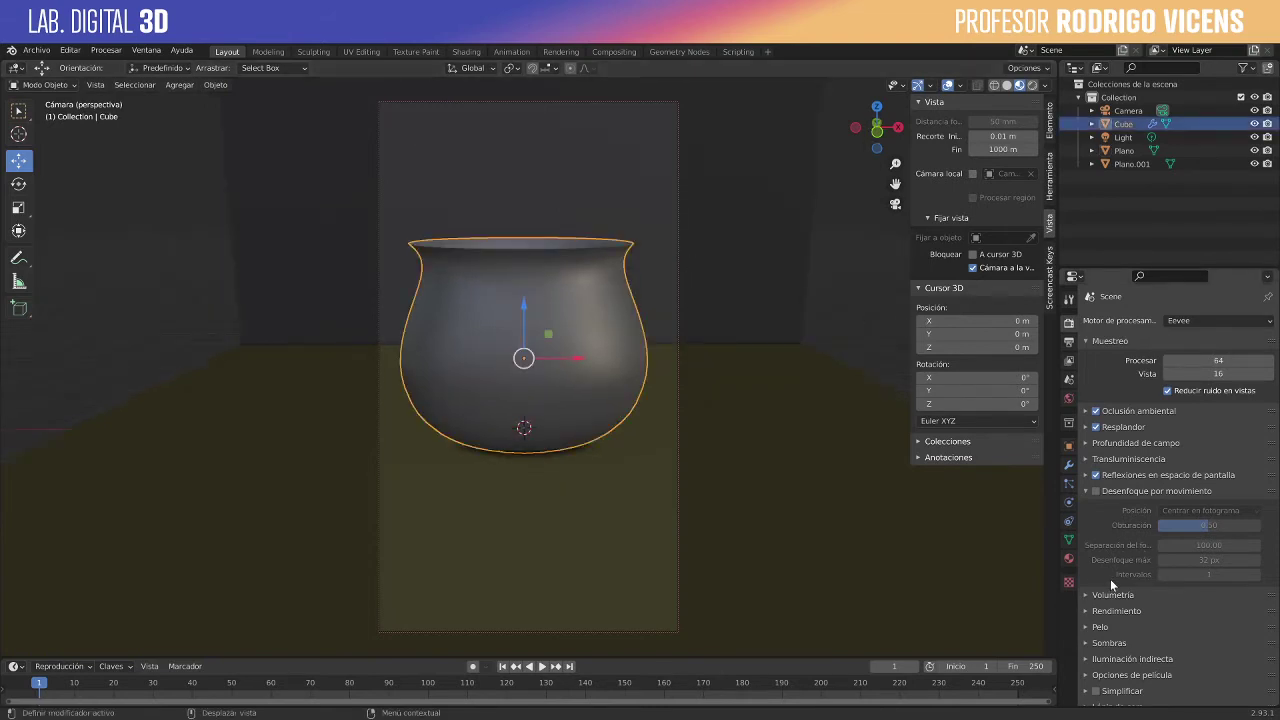
pyautogui.click(1068, 465)
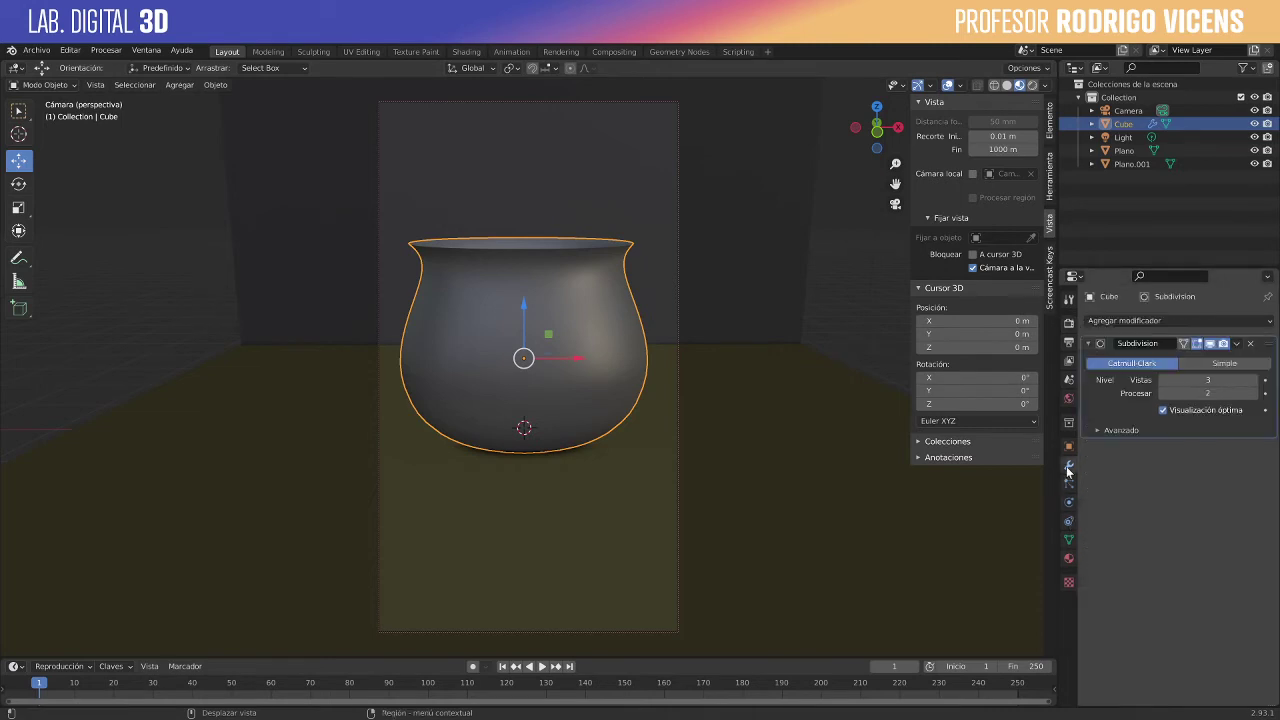
pyautogui.click(1168, 321)
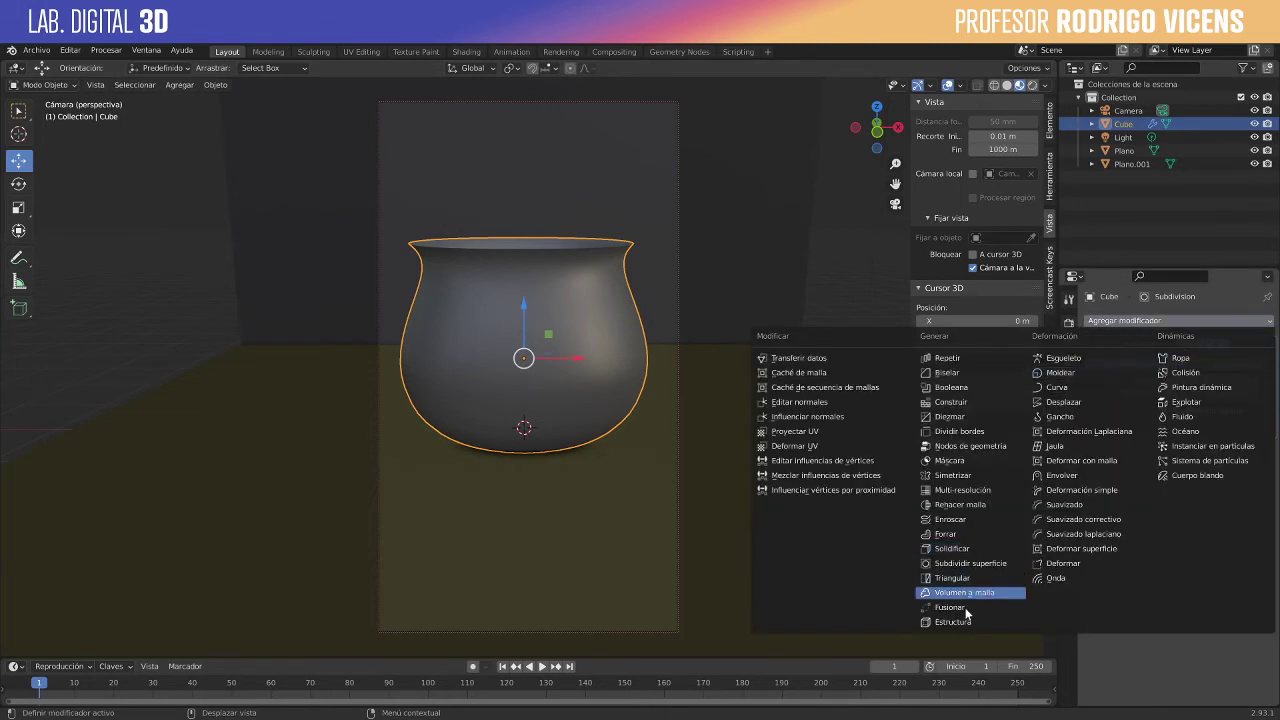
pyautogui.click(966, 549)
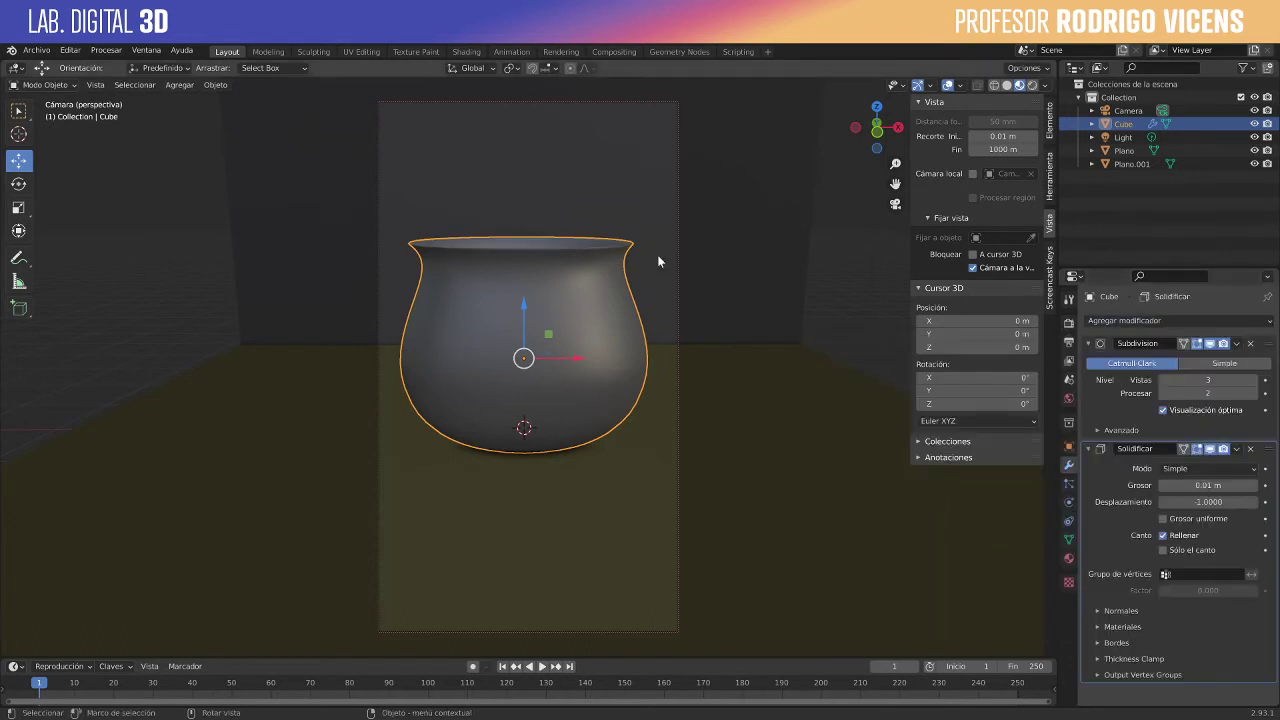
pyautogui.scroll(3, 595, 259)
pyautogui.moveTo(628, 234); pyautogui.dragTo(605, 387, button='middle')
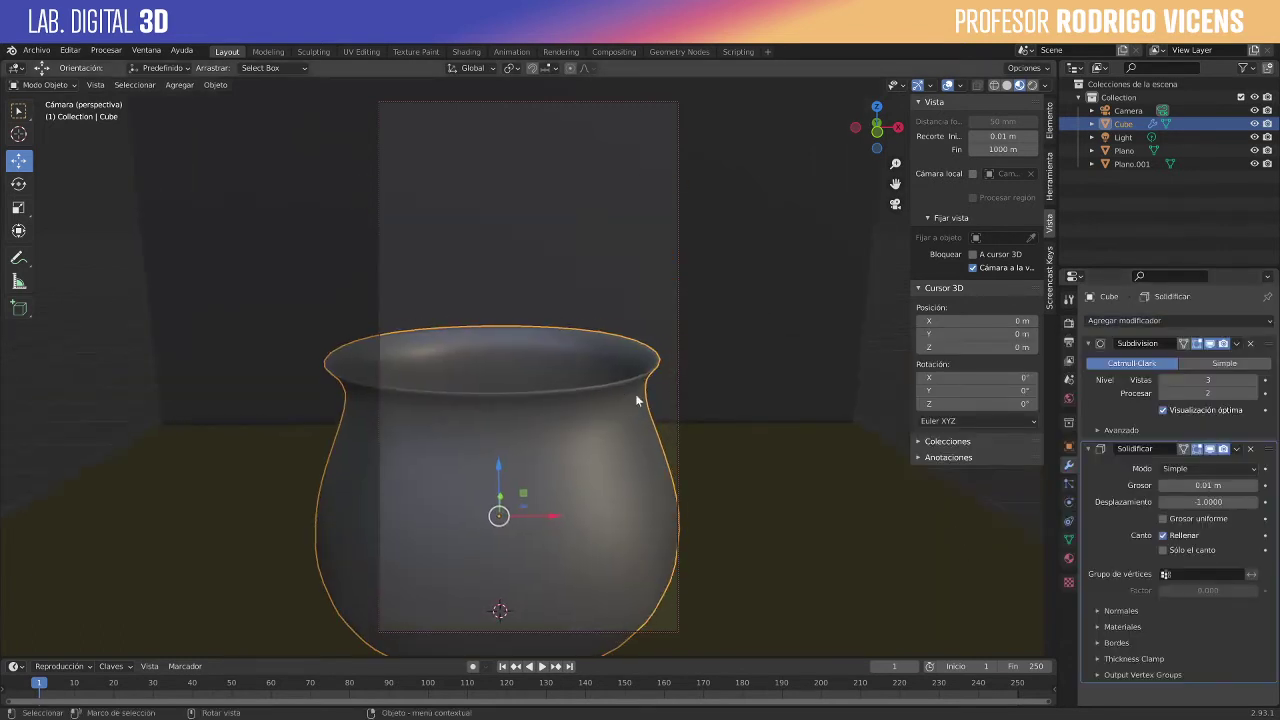
pyautogui.moveTo(1196, 489); pyautogui.dragTo(1250, 486)
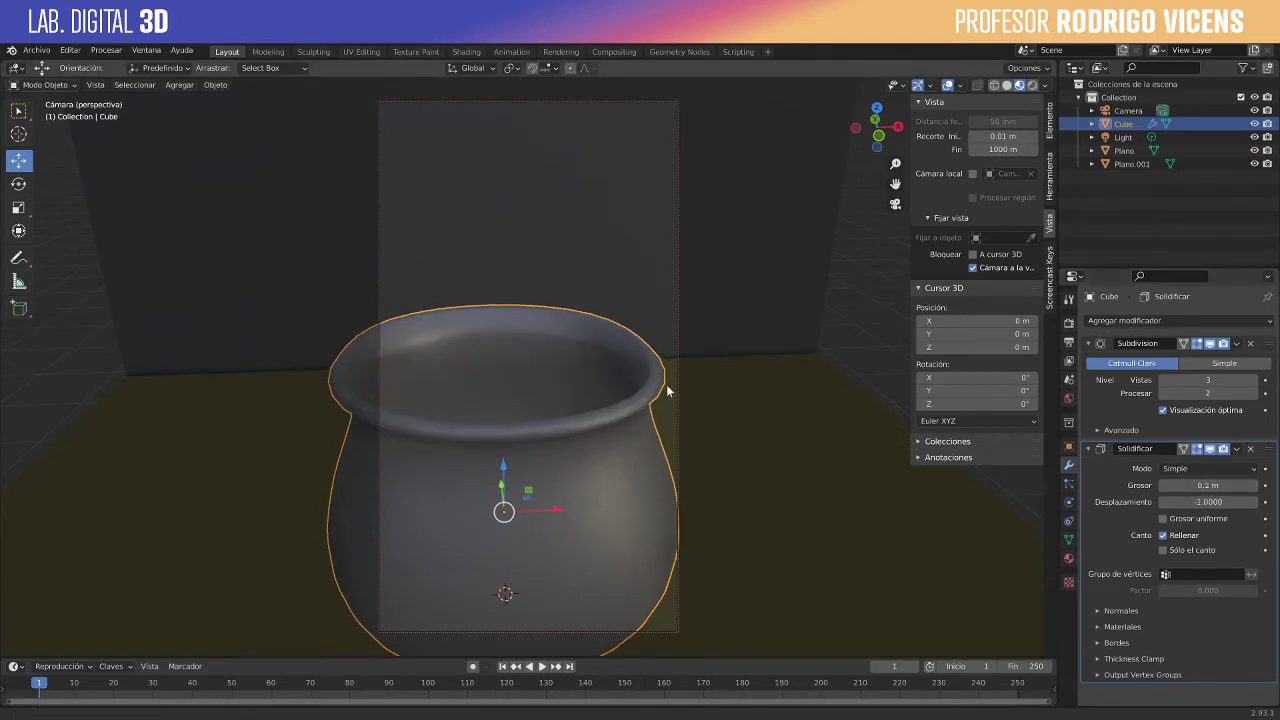
pyautogui.moveTo(666, 386); pyautogui.dragTo(738, 449, button='middle')
pyautogui.scroll(-2, 648, 404)
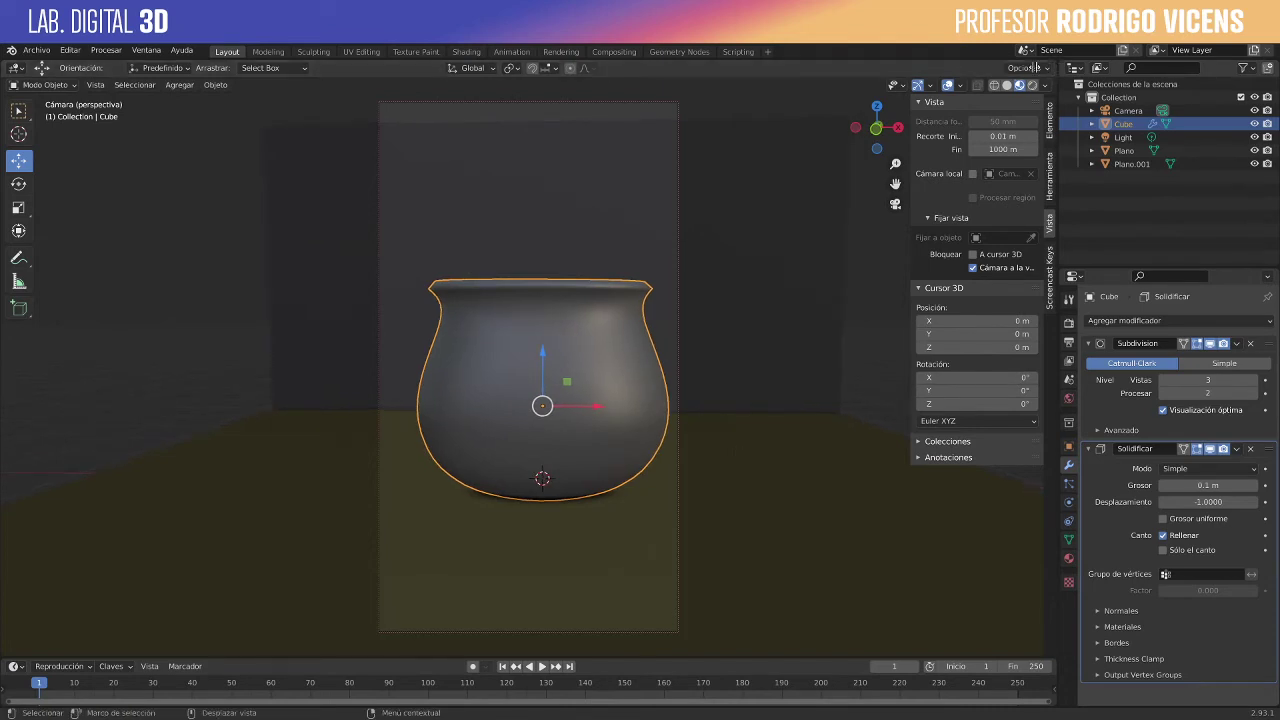
# Step: Split the 3D viewport into two side-by-side views and hide the sidebar in both
pyautogui.moveTo(1038, 67); pyautogui.dragTo(604, 350)
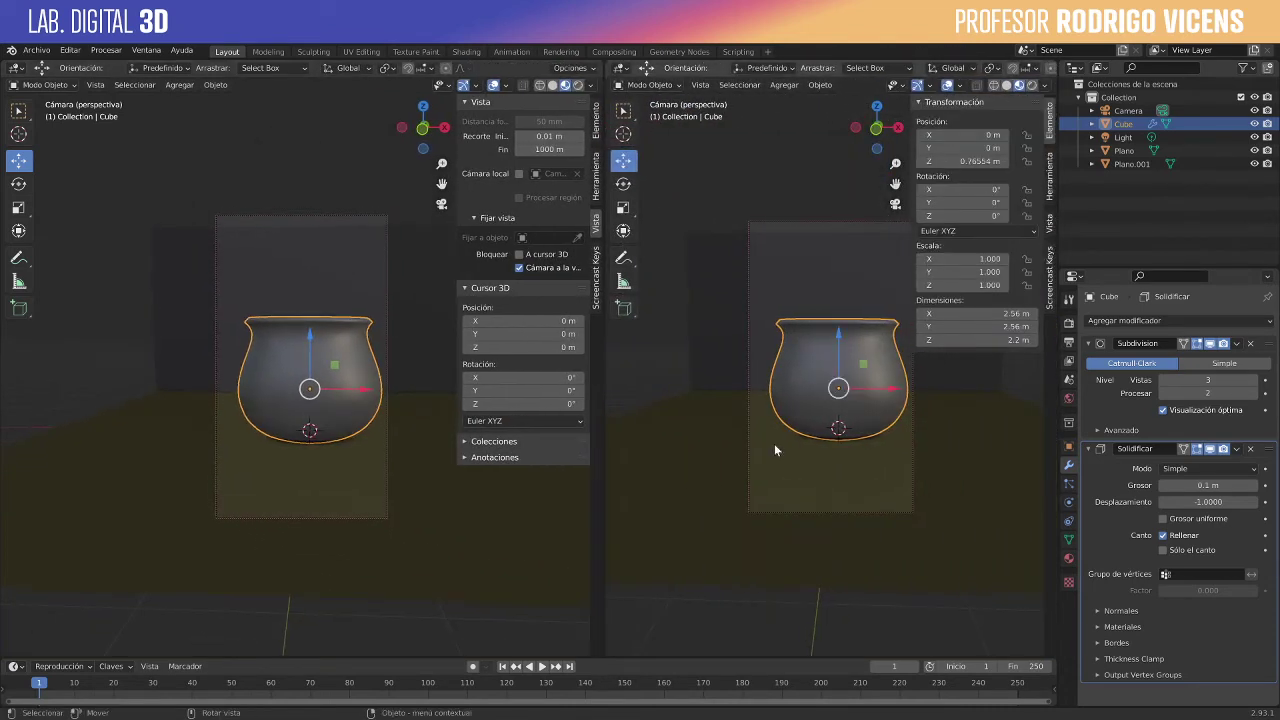
pyautogui.press('n')
pyautogui.press('n')
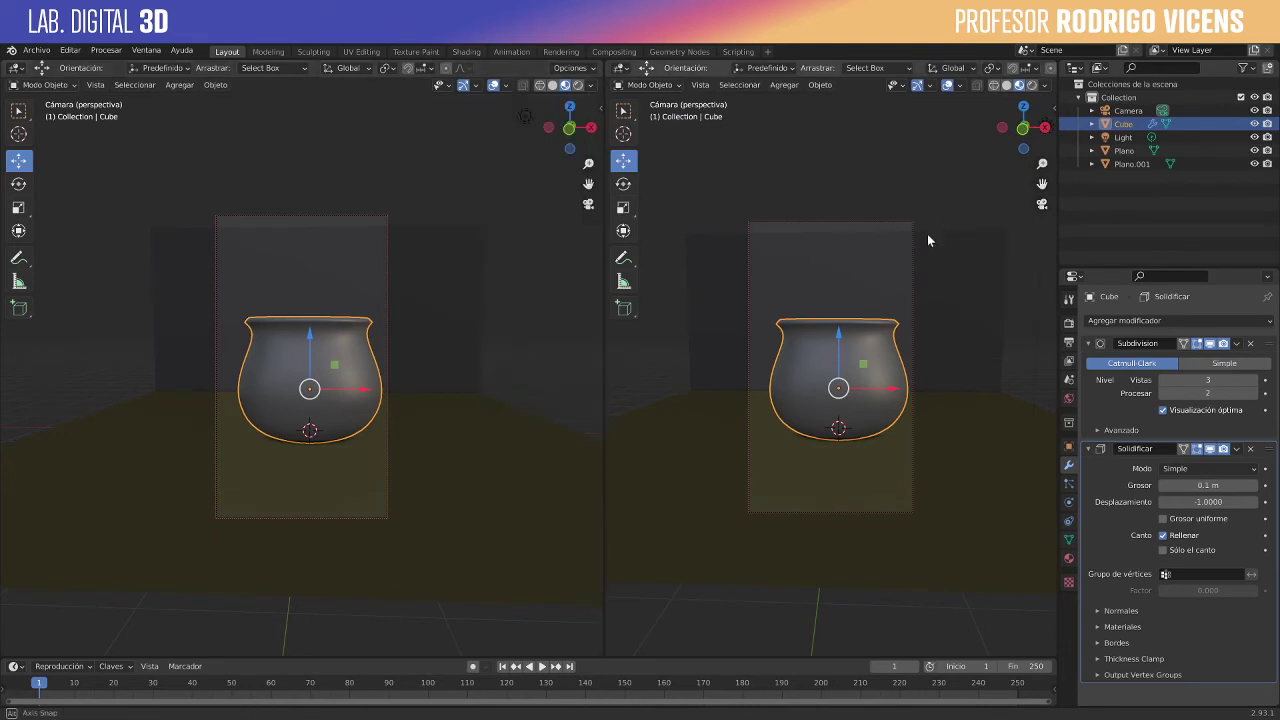
# Step: Move the light in front of the pot on the positive X side, at about X 3.21 m, Y -2.73 m, Z 4.01 m
pyautogui.click(1023, 105)
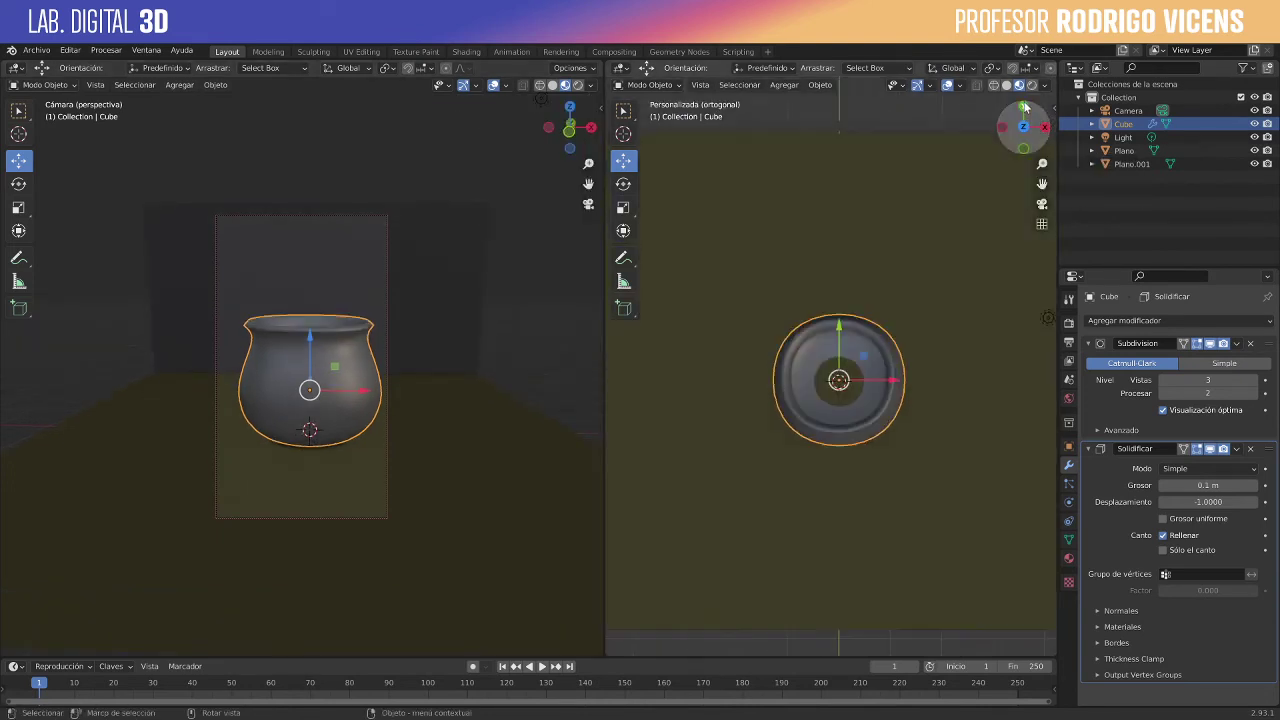
pyautogui.click(958, 344)
pyautogui.moveTo(960, 350); pyautogui.dragTo(905, 260)
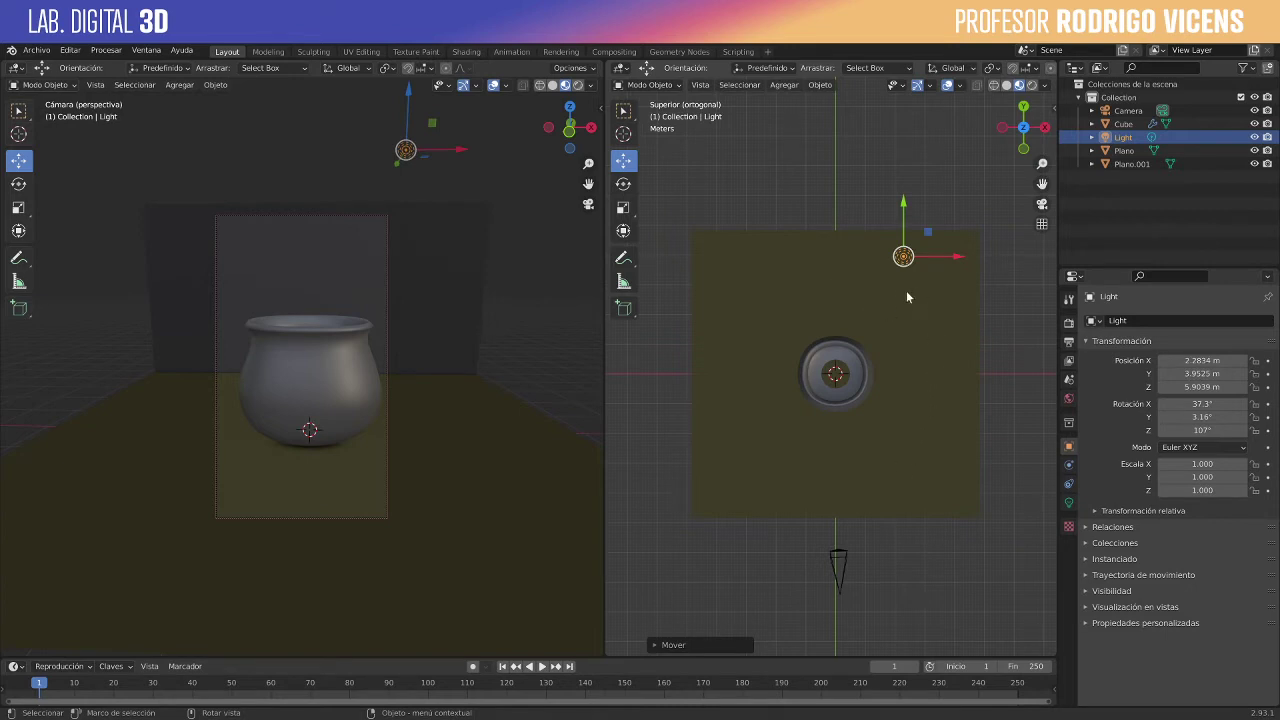
pyautogui.press('g')
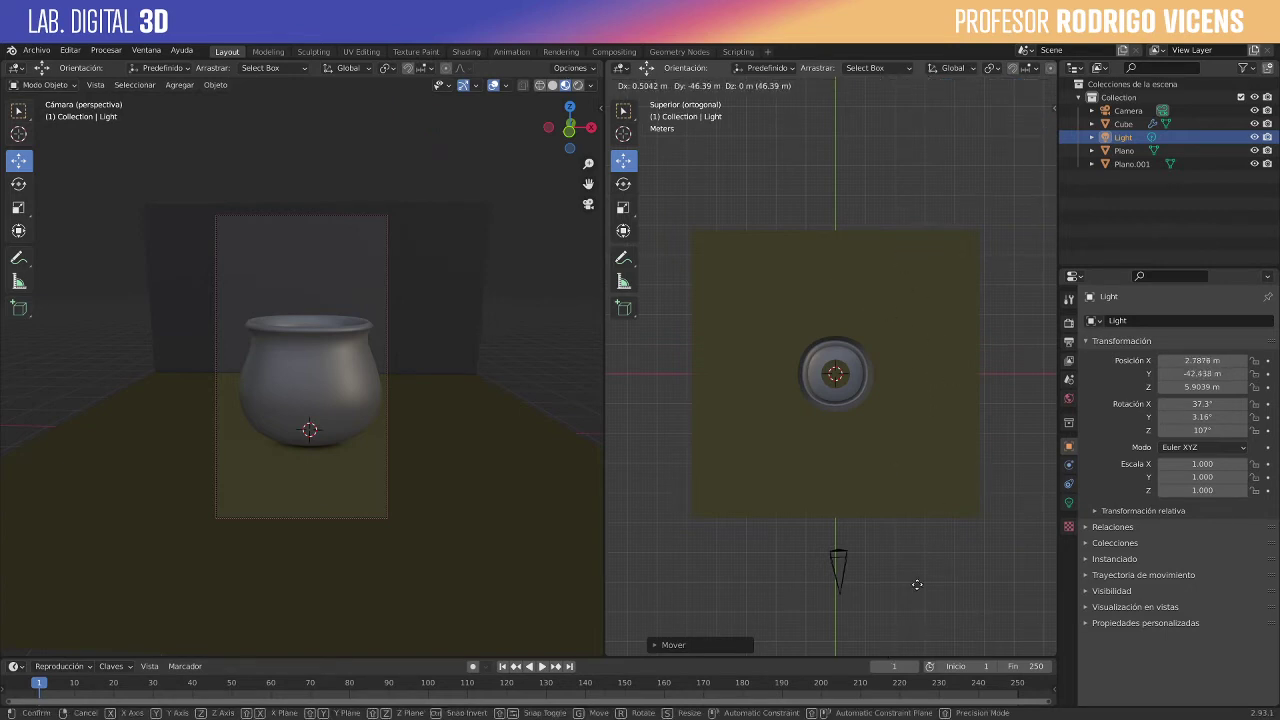
pyautogui.click(988, 621)
pyautogui.moveTo(905, 455); pyautogui.dragTo(901, 370, button='middle')
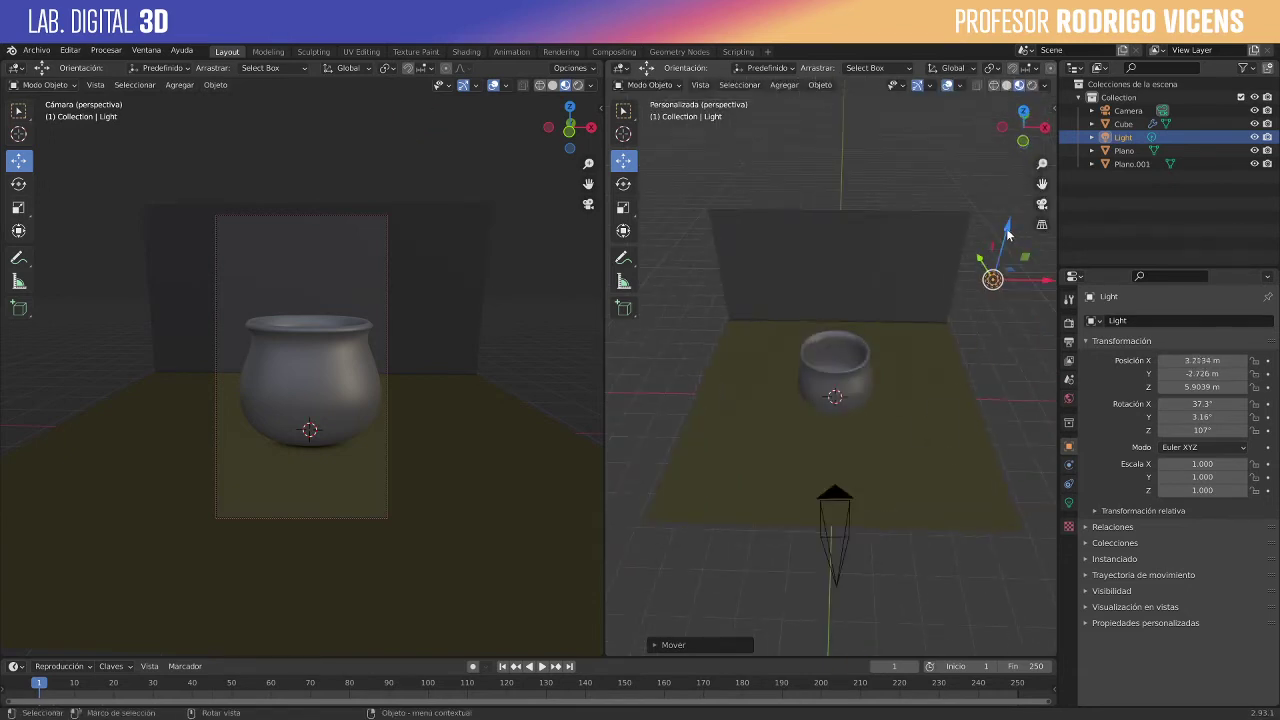
pyautogui.moveTo(1008, 234); pyautogui.dragTo(987, 309)
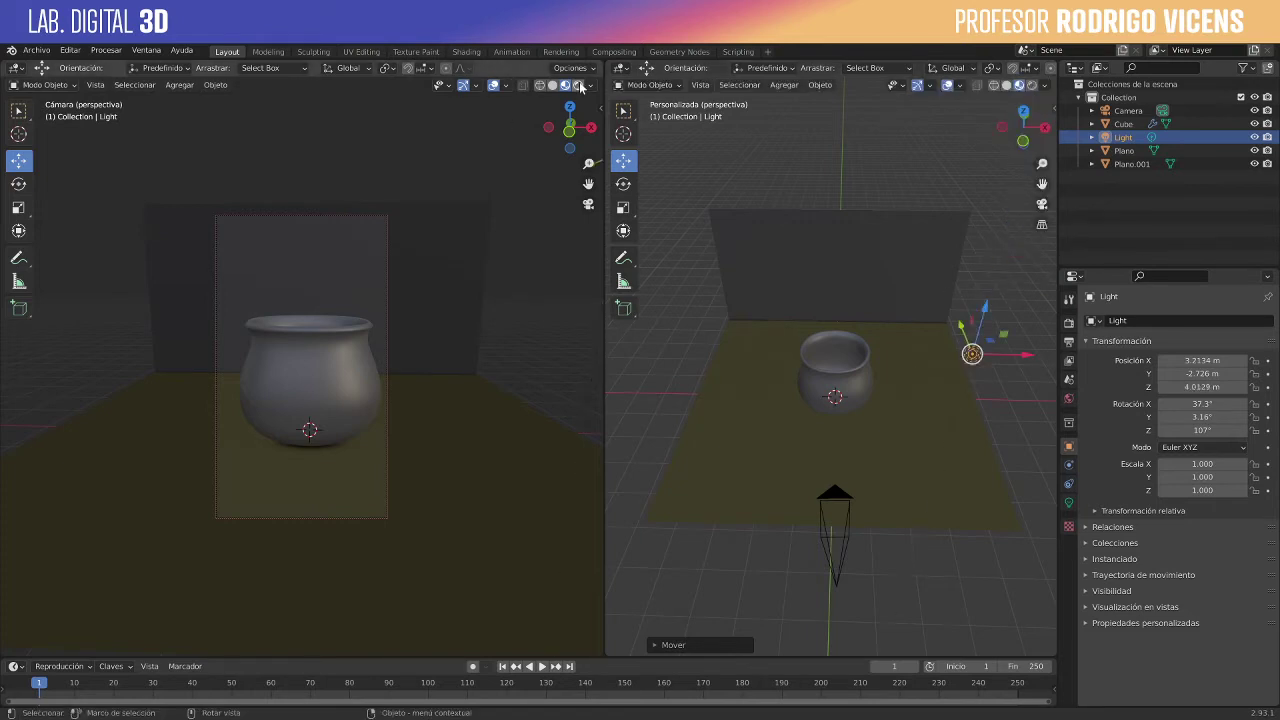
# Step: Show the camera view in rendered shading and duplicate the light to the pot's opposite side, at about X -4.12 m, Y -2.48 m, Z 4.57 m
pyautogui.click(578, 85)
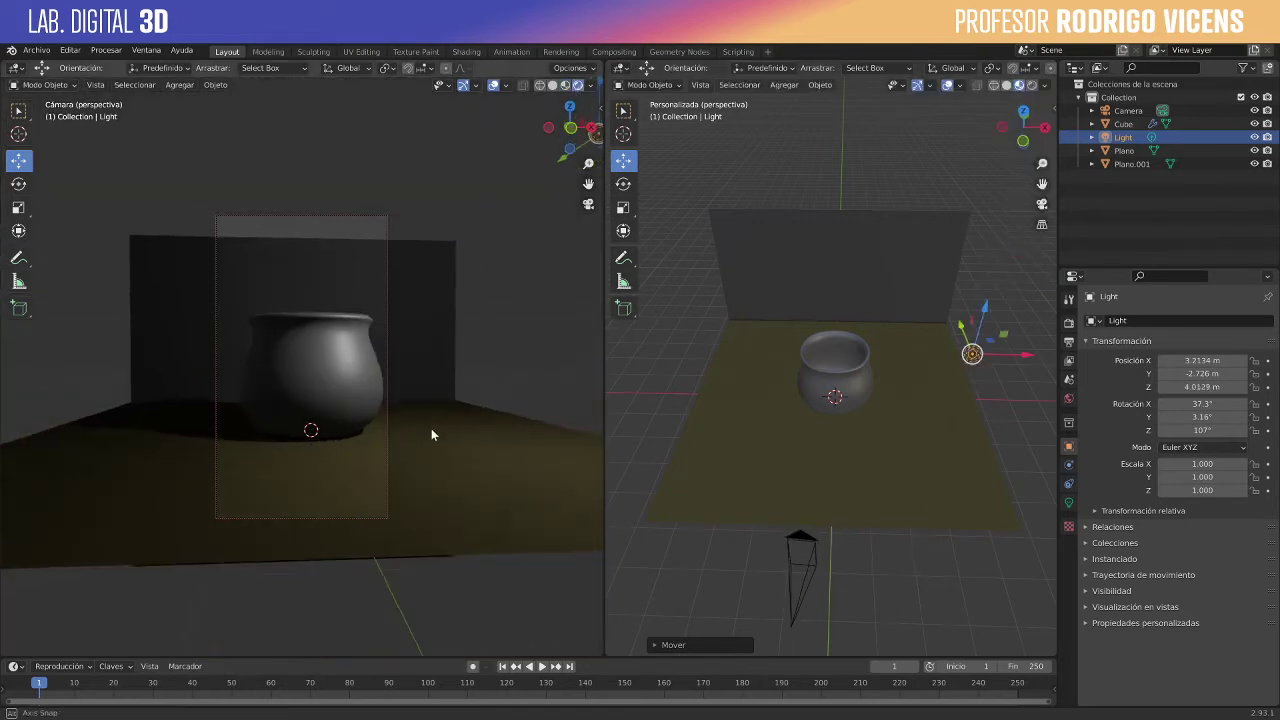
pyautogui.moveTo(431, 435); pyautogui.dragTo(428, 434, button='middle')
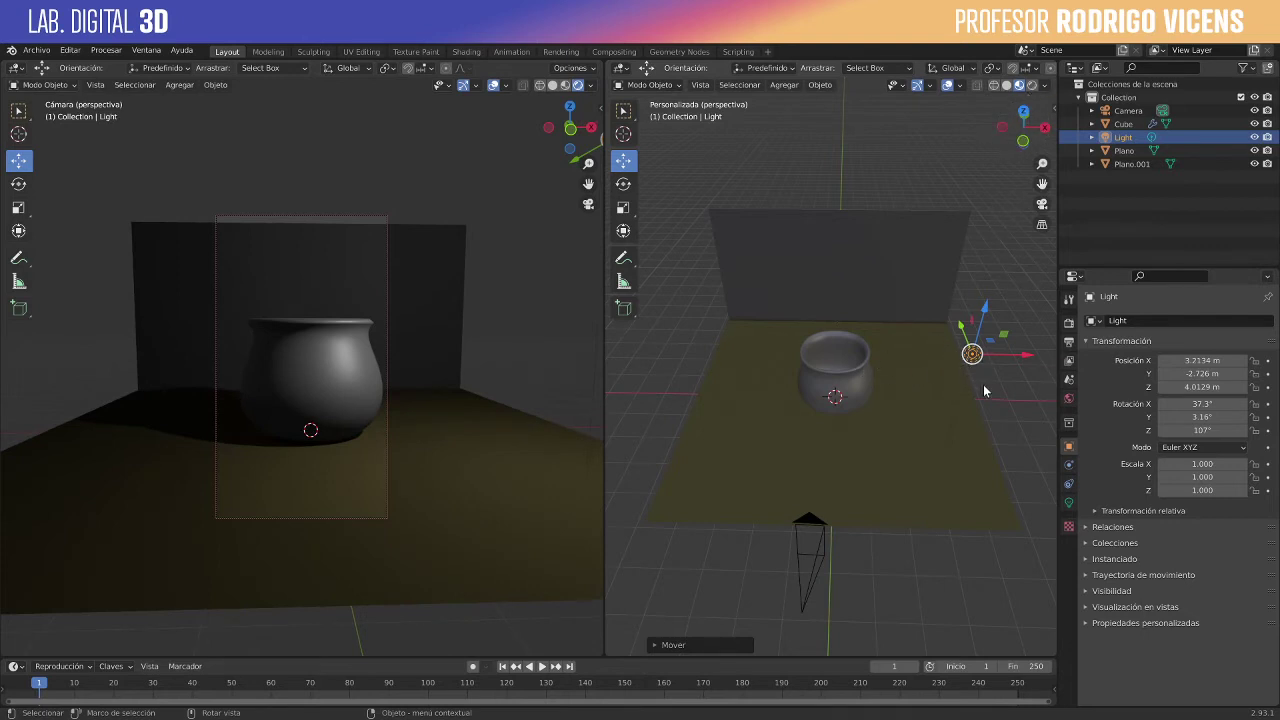
pyautogui.hotkey('shift', 'd')
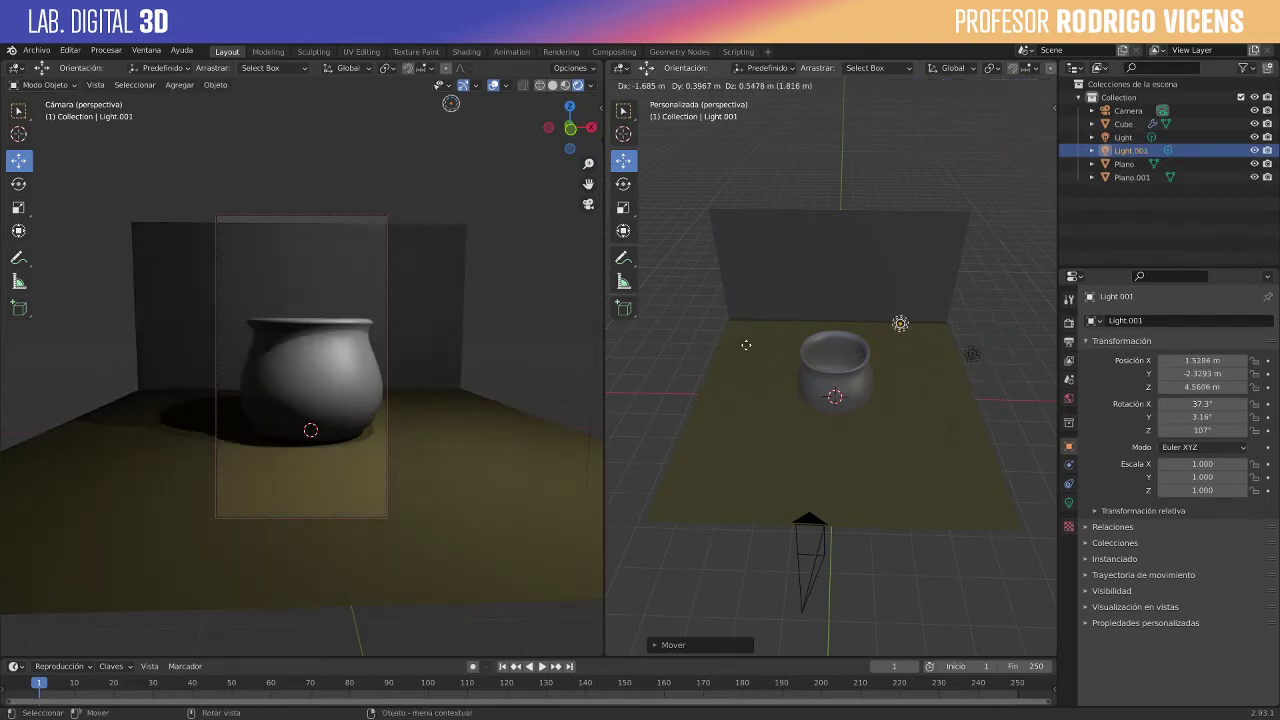
pyautogui.click(503, 345)
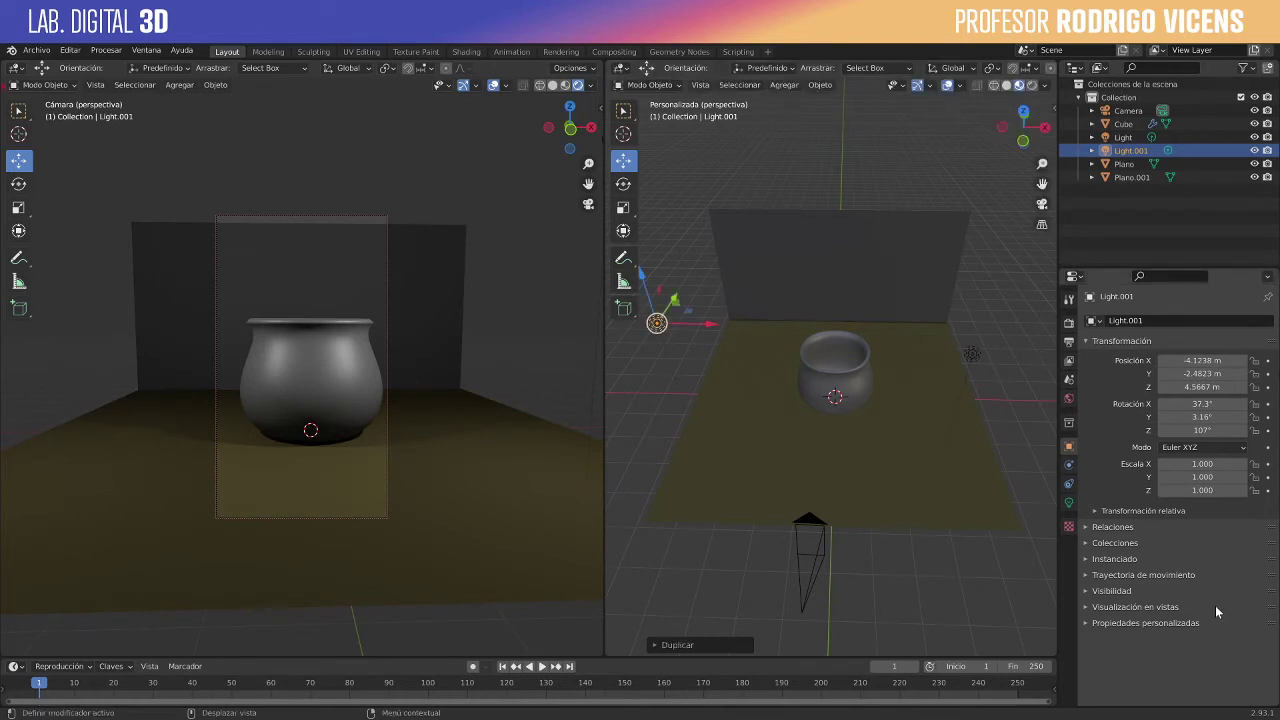
# Step: Change the duplicated light to a rectangular Area light and size it to about 3.23 m in X and 22.5 m in Y
pyautogui.click(1069, 502)
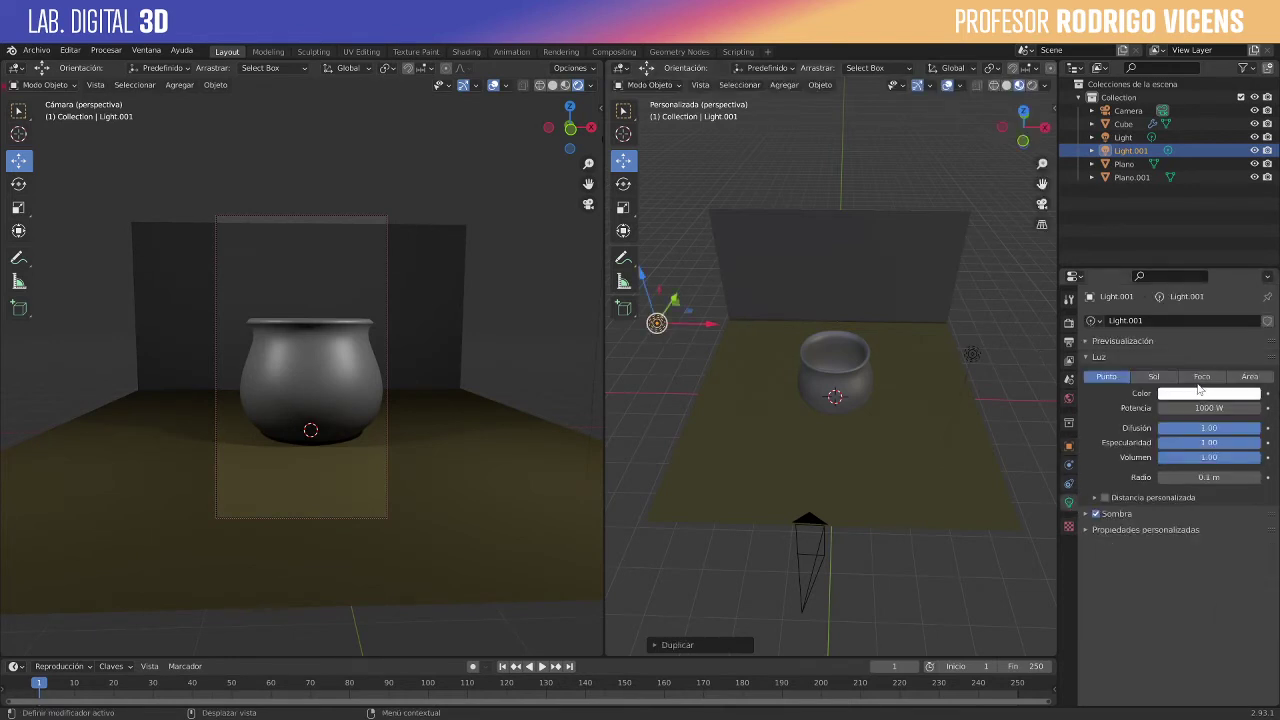
pyautogui.click(1250, 377)
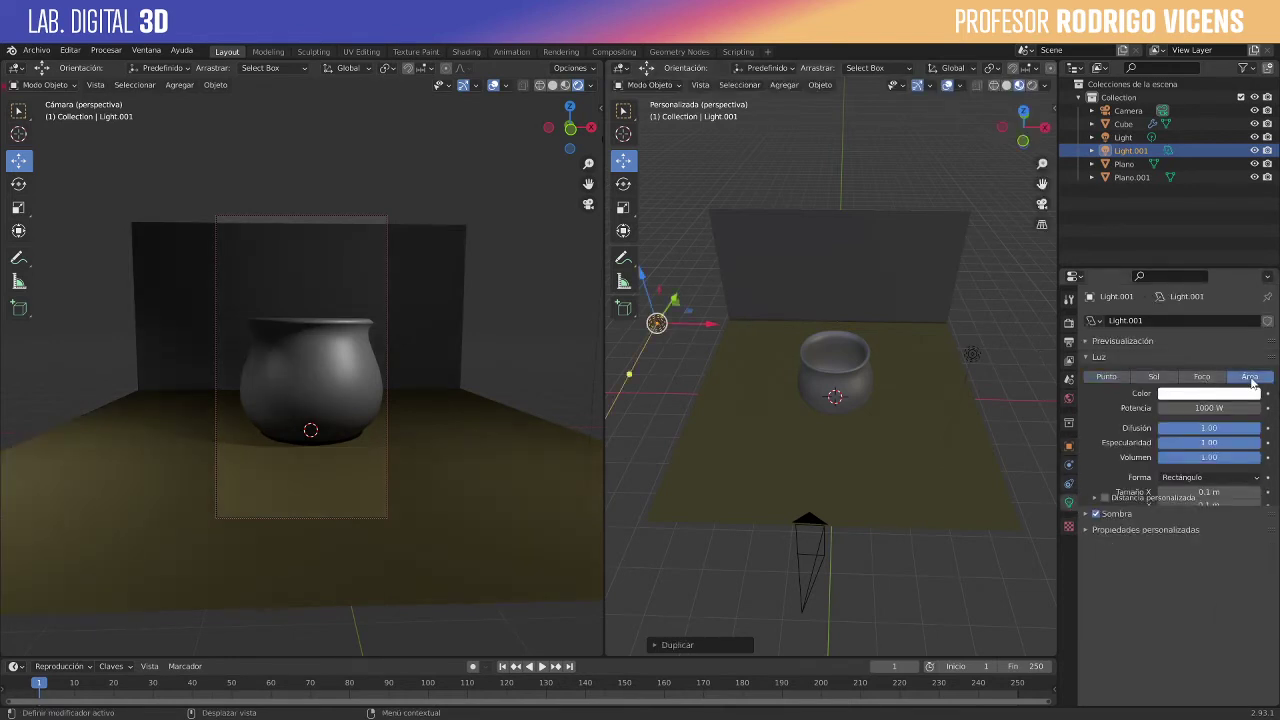
pyautogui.click(1183, 492)
pyautogui.write('100')
pyautogui.press('Return')
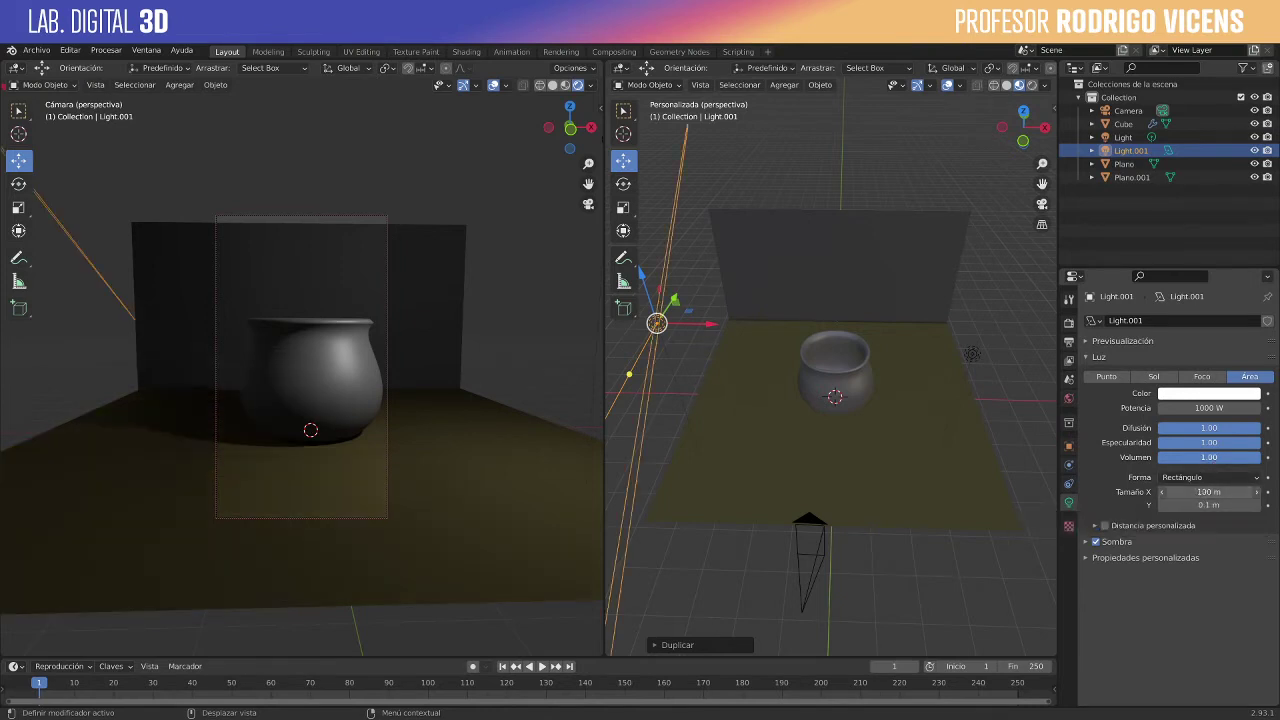
pyautogui.click(1175, 492)
pyautogui.write('0.55')
pyautogui.press('Return')
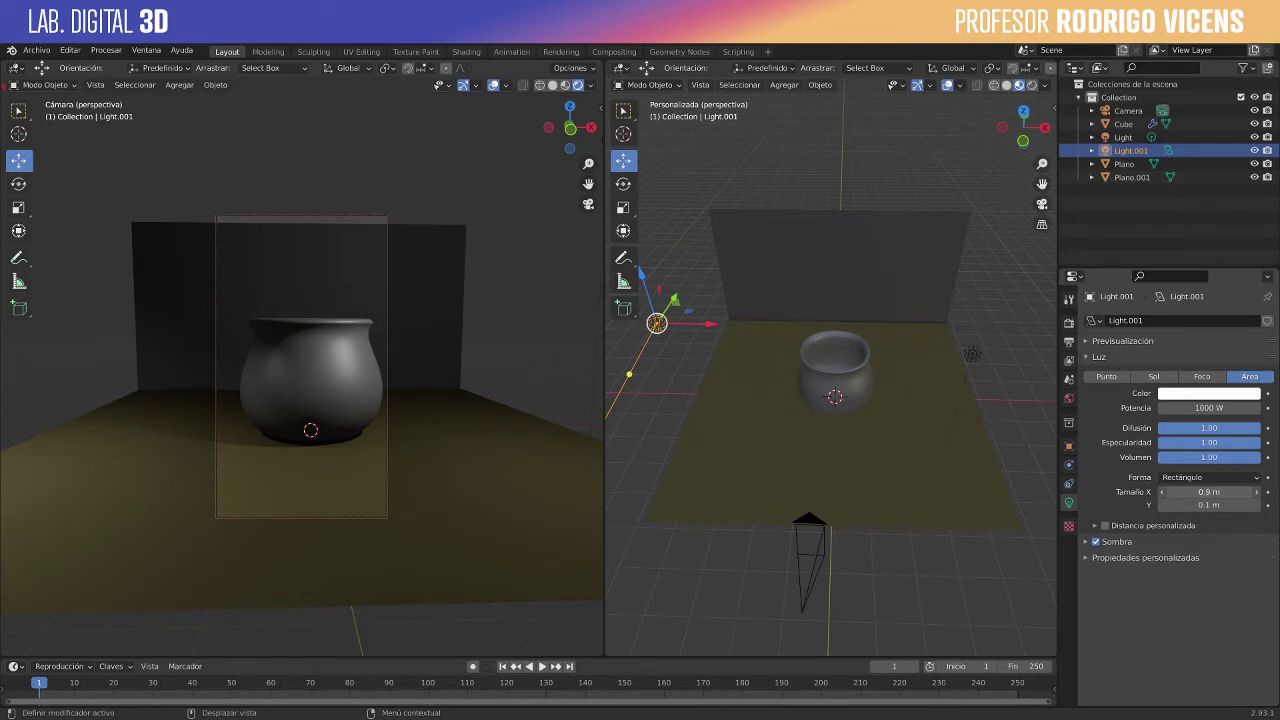
pyautogui.moveTo(1165, 492)
pyautogui.mouseDown()
pyautogui.moveTo(1230, 492)
pyautogui.moveTo(1175, 505)
pyautogui.moveTo(1235, 505)
pyautogui.moveTo(1165, 505)
pyautogui.mouseUp()
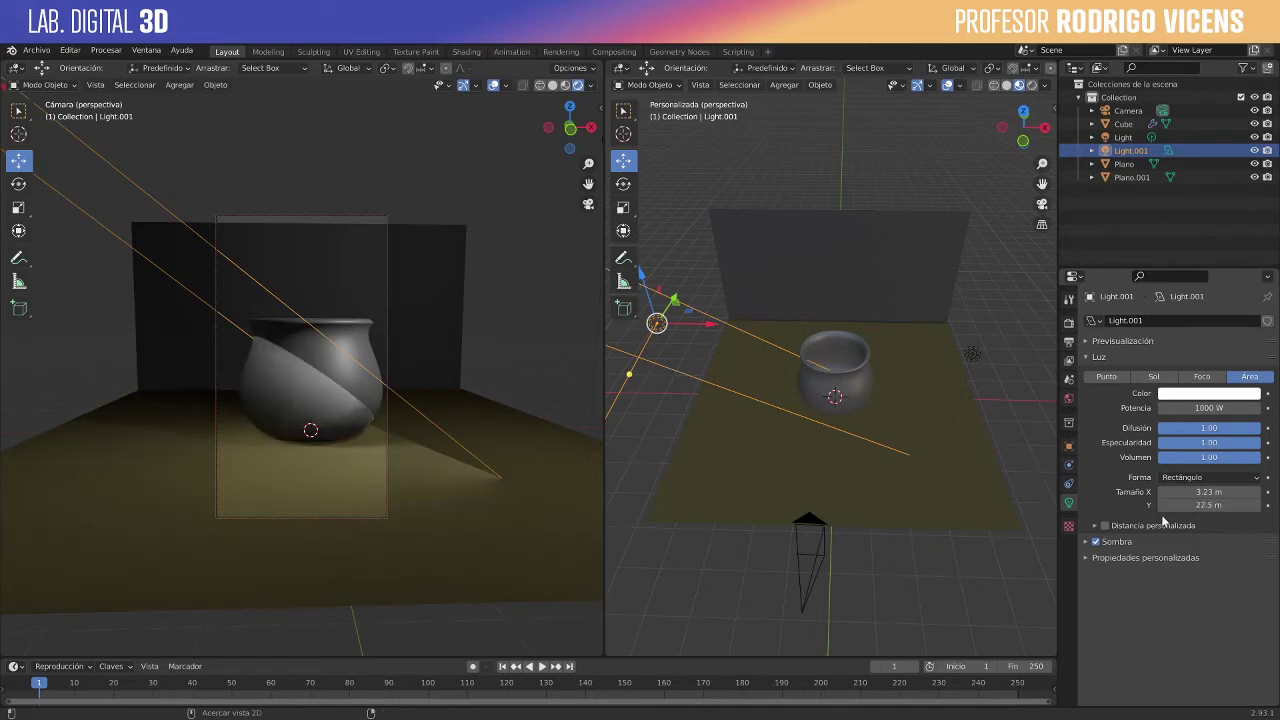
# Step: Set the area light's Y size to 8 m and aim it at the pot from the top view
pyautogui.click(1220, 505)
pyautogui.write('8')
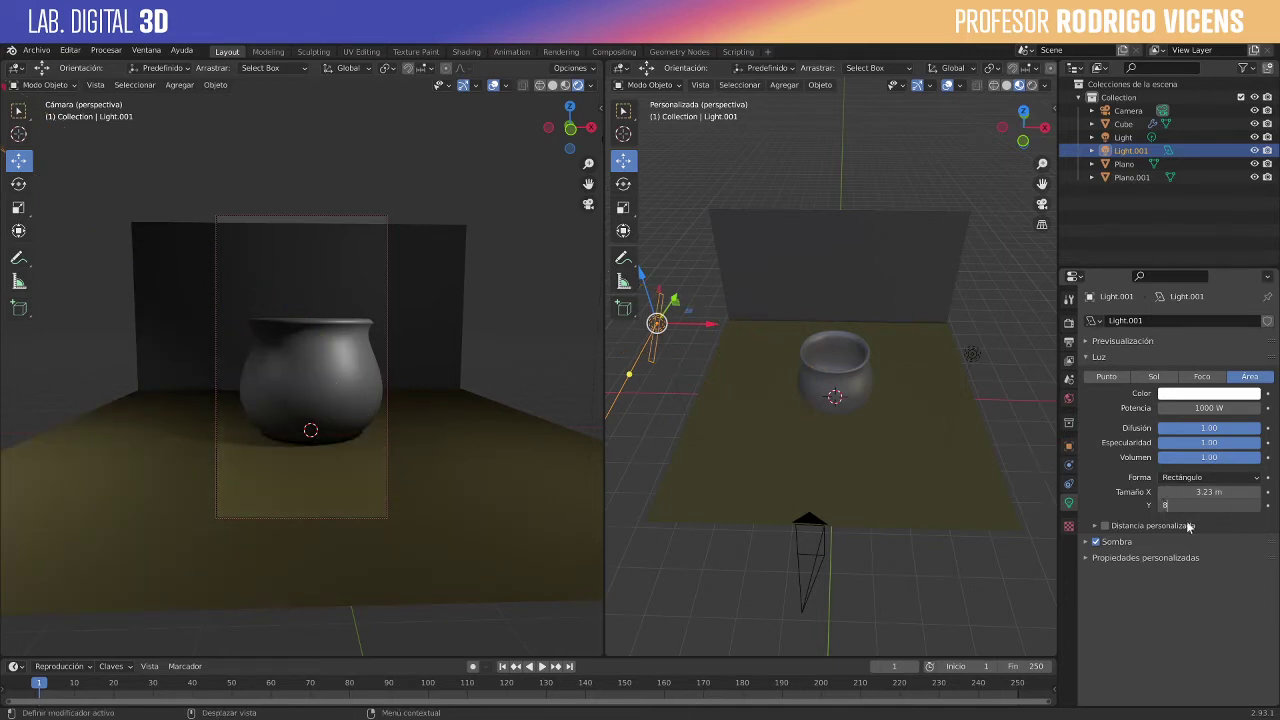
pyautogui.press('Return')
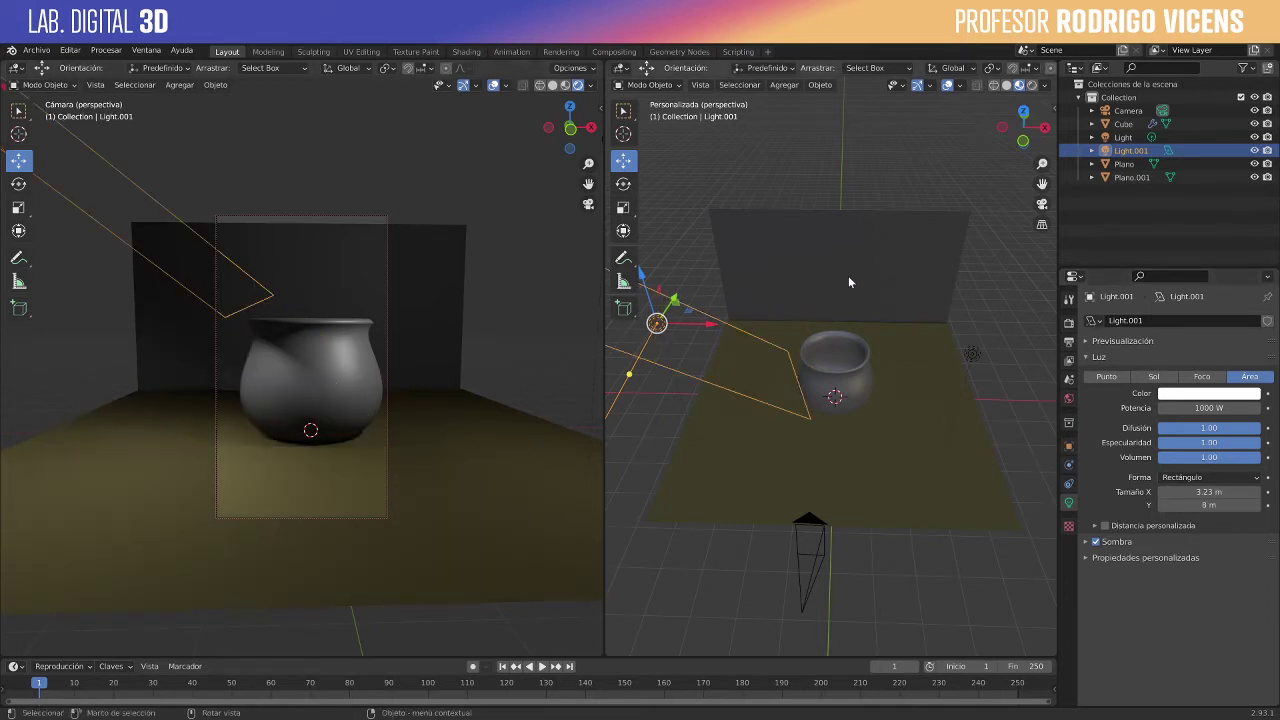
pyautogui.click(1024, 109)
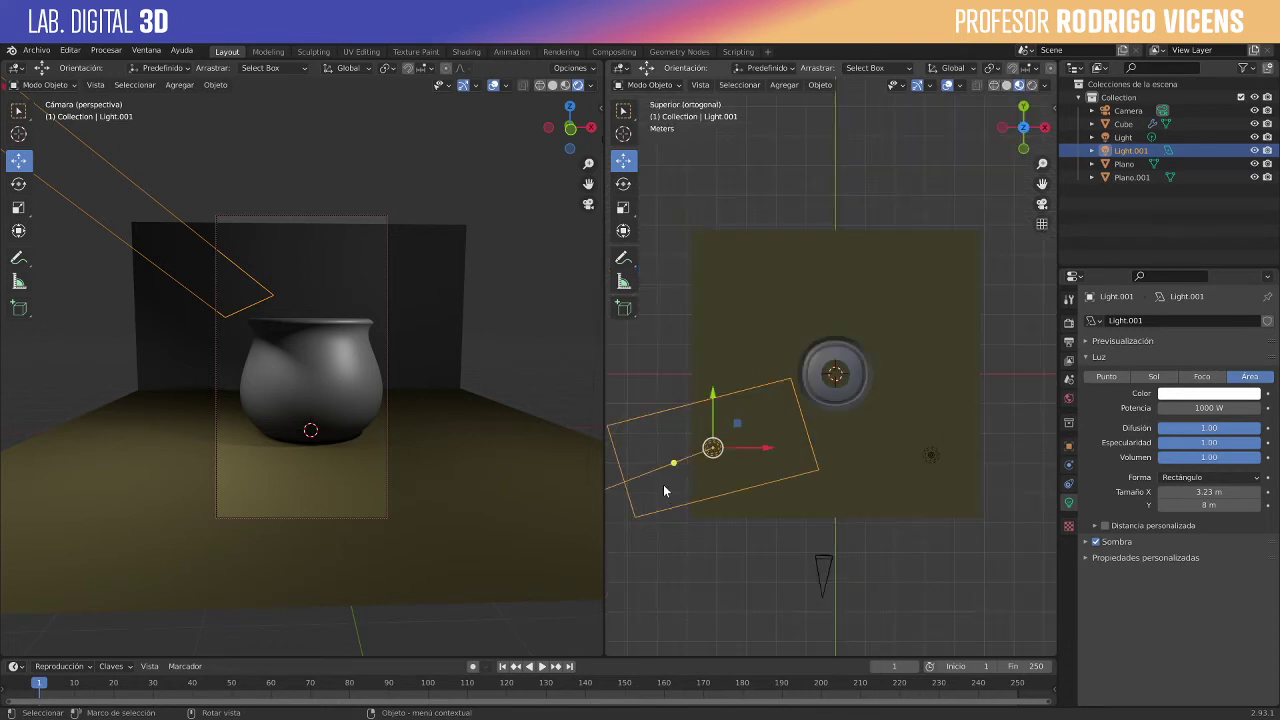
pyautogui.moveTo(712, 447); pyautogui.dragTo(826, 398)
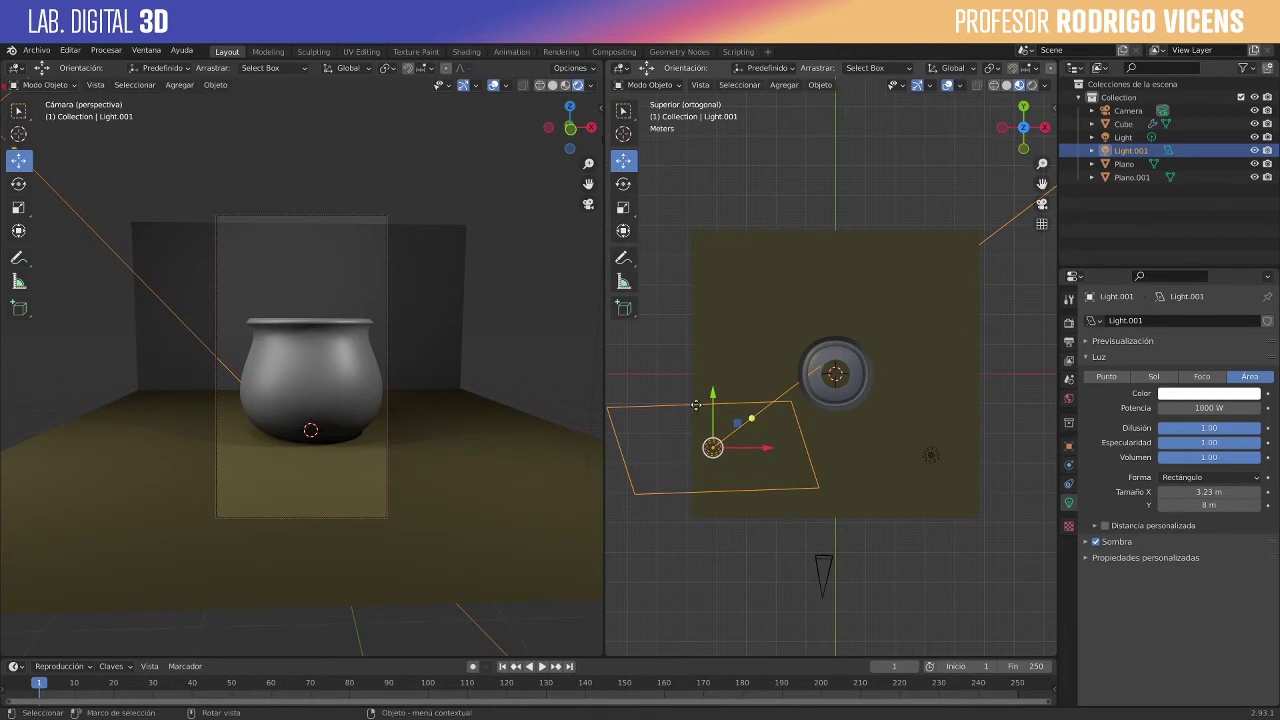
pyautogui.moveTo(442, 410)
pyautogui.mouseDown(button='middle')
pyautogui.moveTo(427, 403)
pyautogui.moveTo(436, 396)
pyautogui.moveTo(419, 401)
pyautogui.mouseUp(button='middle')
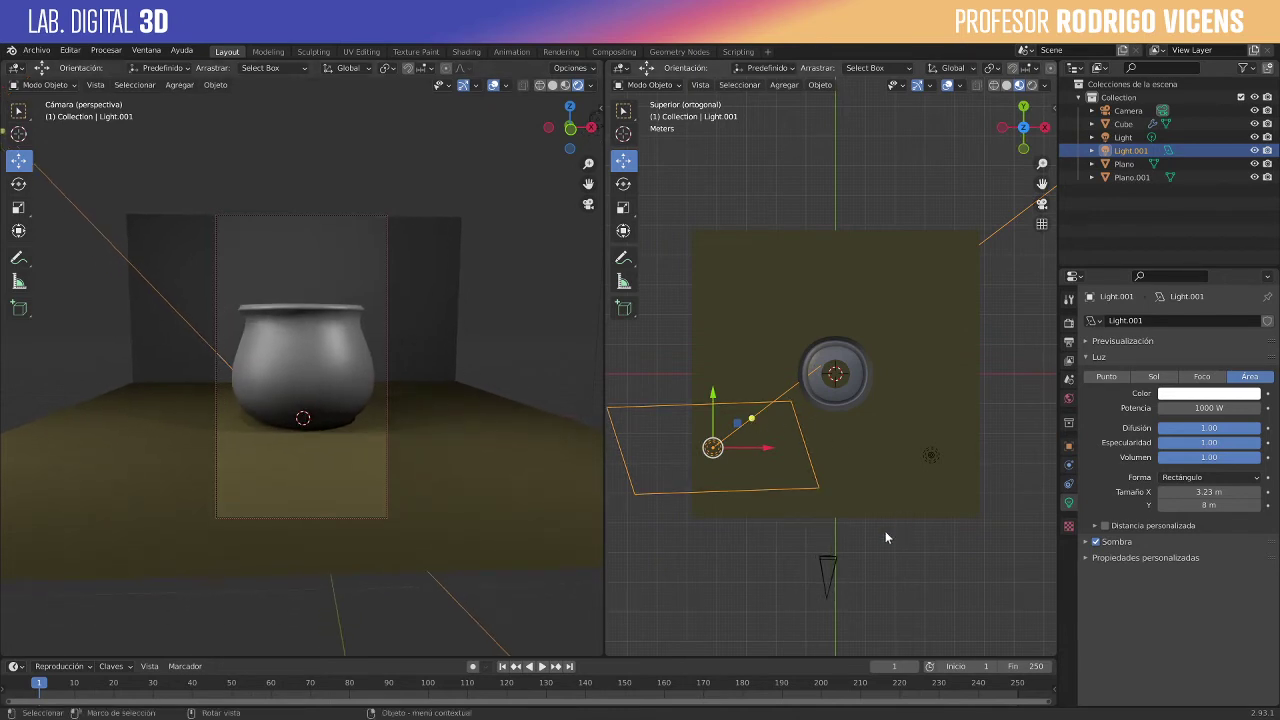
# Step: Rotate the area light about its local Z axis so its long side stands more upright facing the pot
pyautogui.moveTo(885, 538); pyautogui.dragTo(918, 441, button='middle')
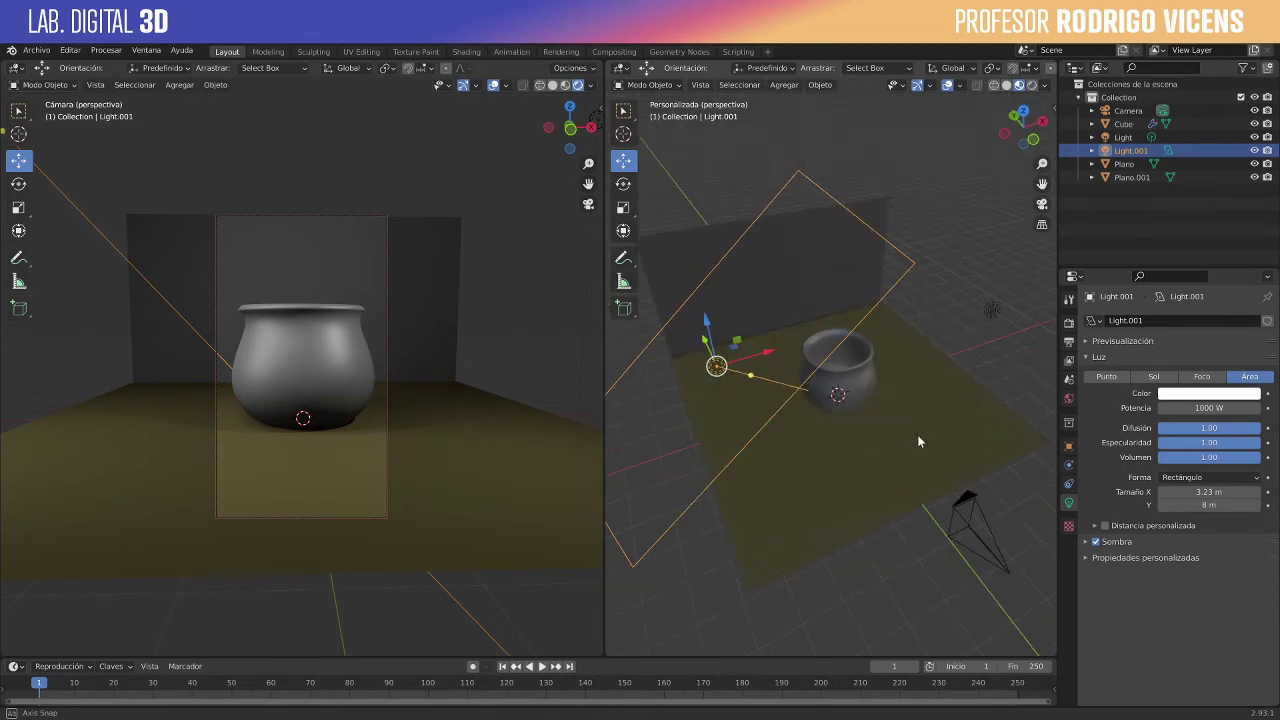
pyautogui.click(623, 183)
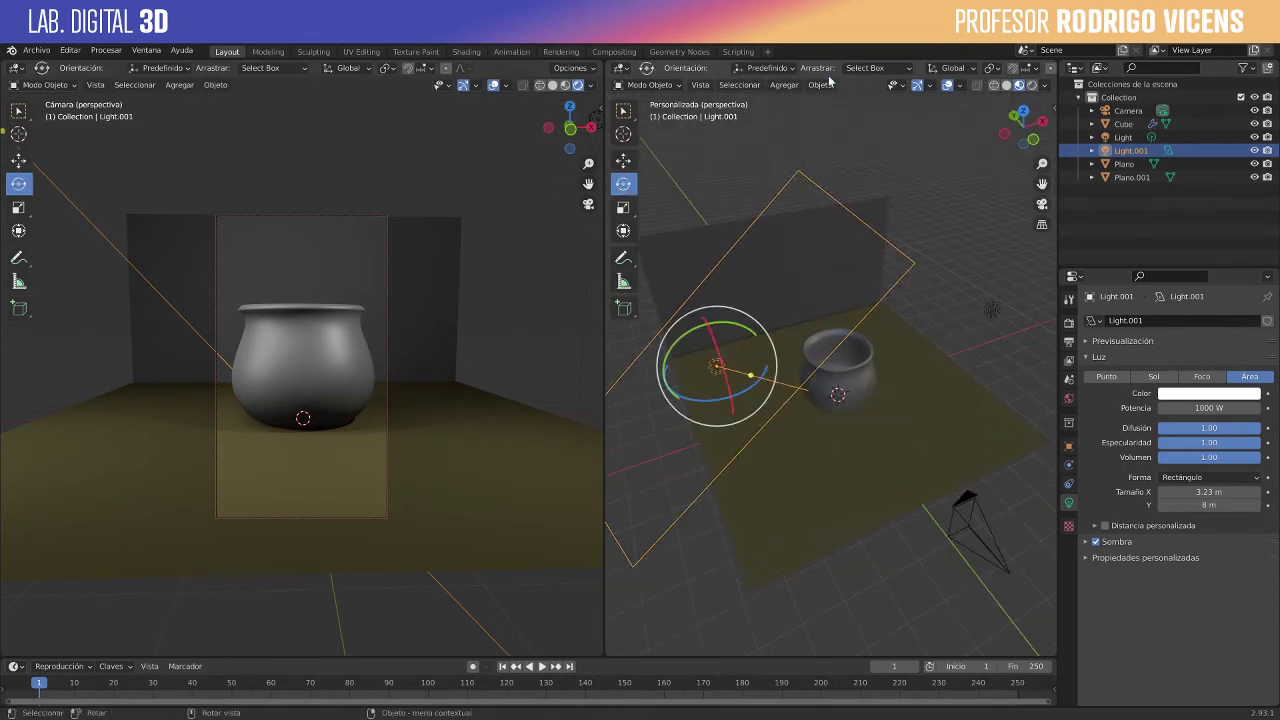
pyautogui.click(958, 68)
pyautogui.click(944, 122)
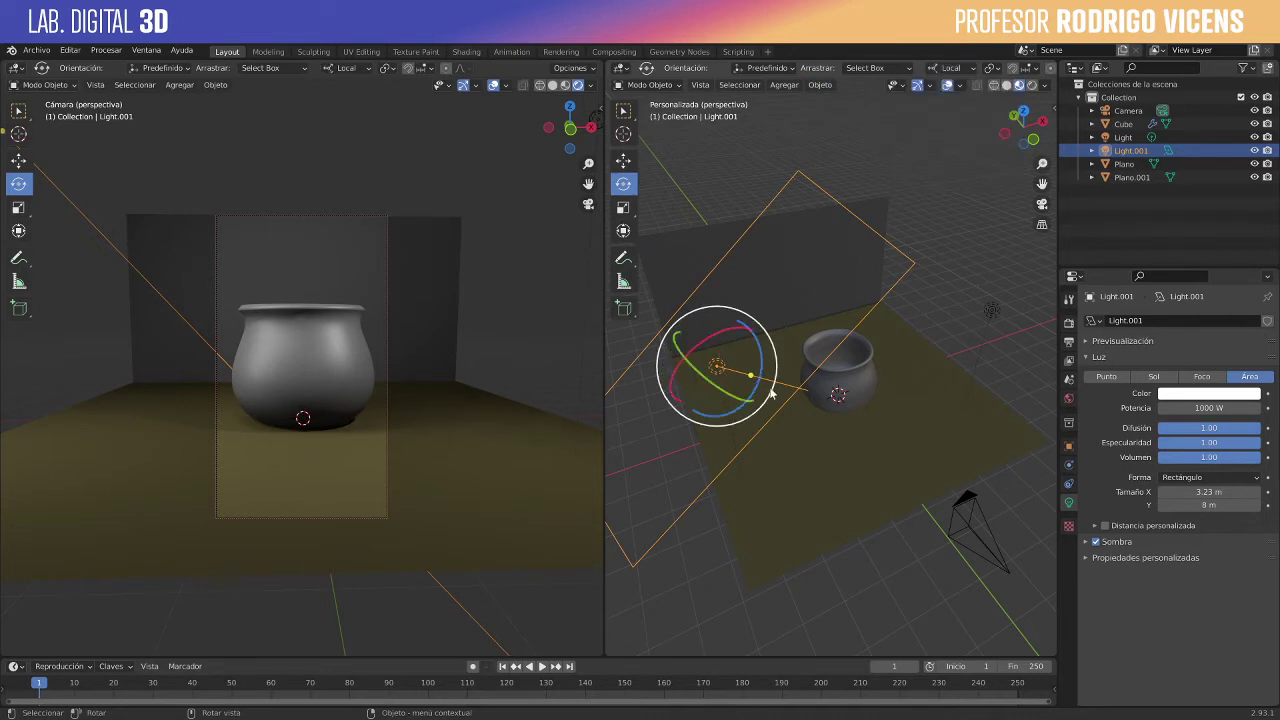
pyautogui.moveTo(758, 371); pyautogui.dragTo(733, 326)
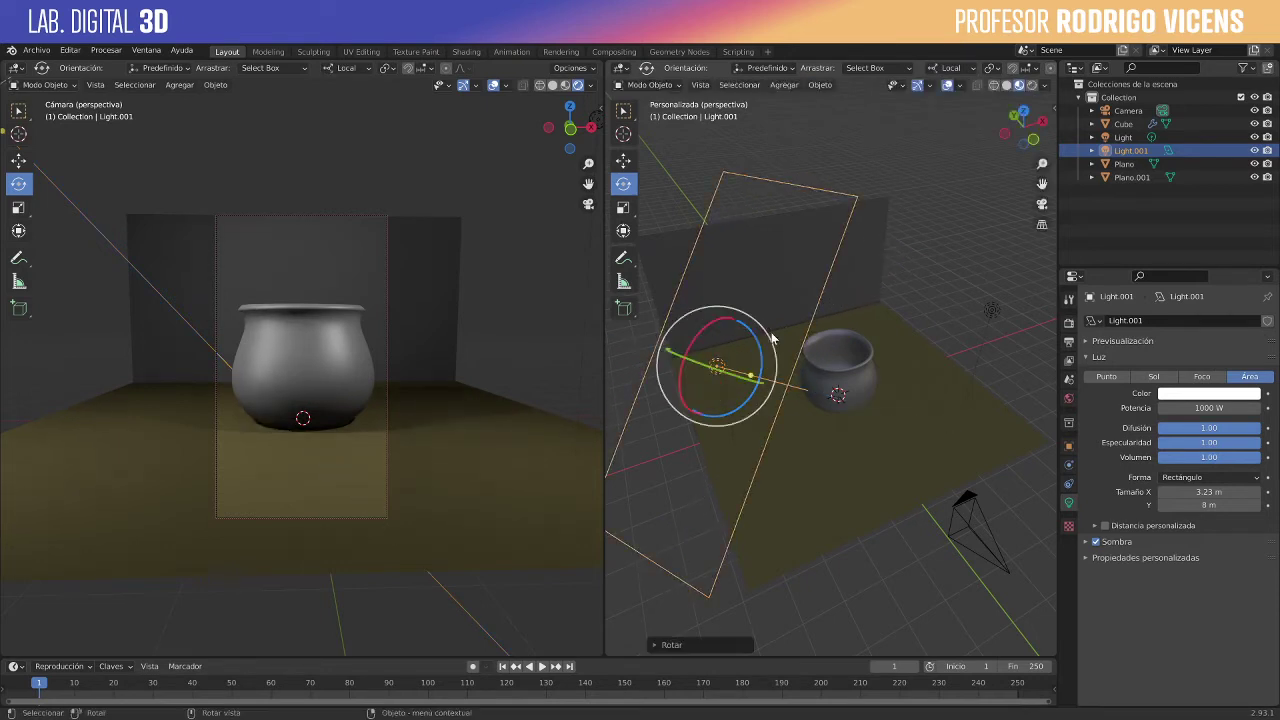
pyautogui.moveTo(357, 446)
pyautogui.mouseDown(button='middle')
pyautogui.moveTo(358, 432)
pyautogui.moveTo(370, 436)
pyautogui.mouseUp(button='middle')
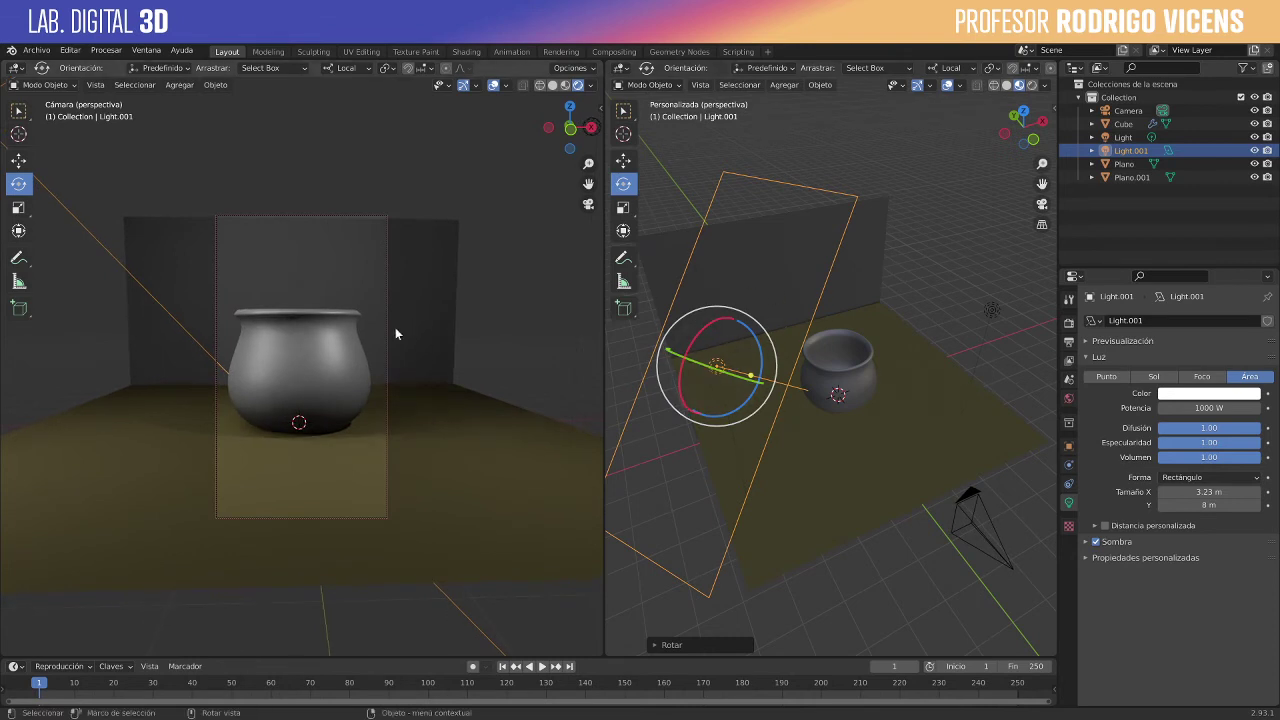
# Step: Raise the back wall so it extends higher behind the pot in the camera view
pyautogui.click(428, 299)
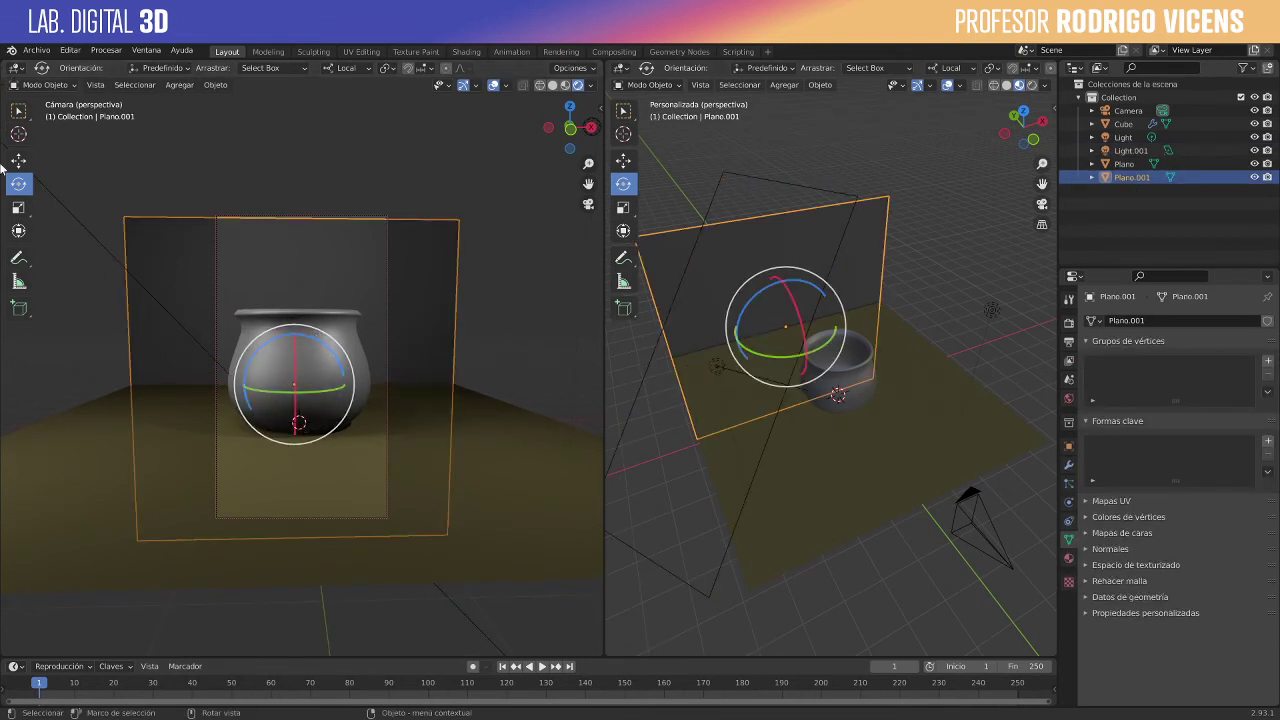
pyautogui.click(18, 160)
pyautogui.moveTo(298, 342); pyautogui.dragTo(298, 264)
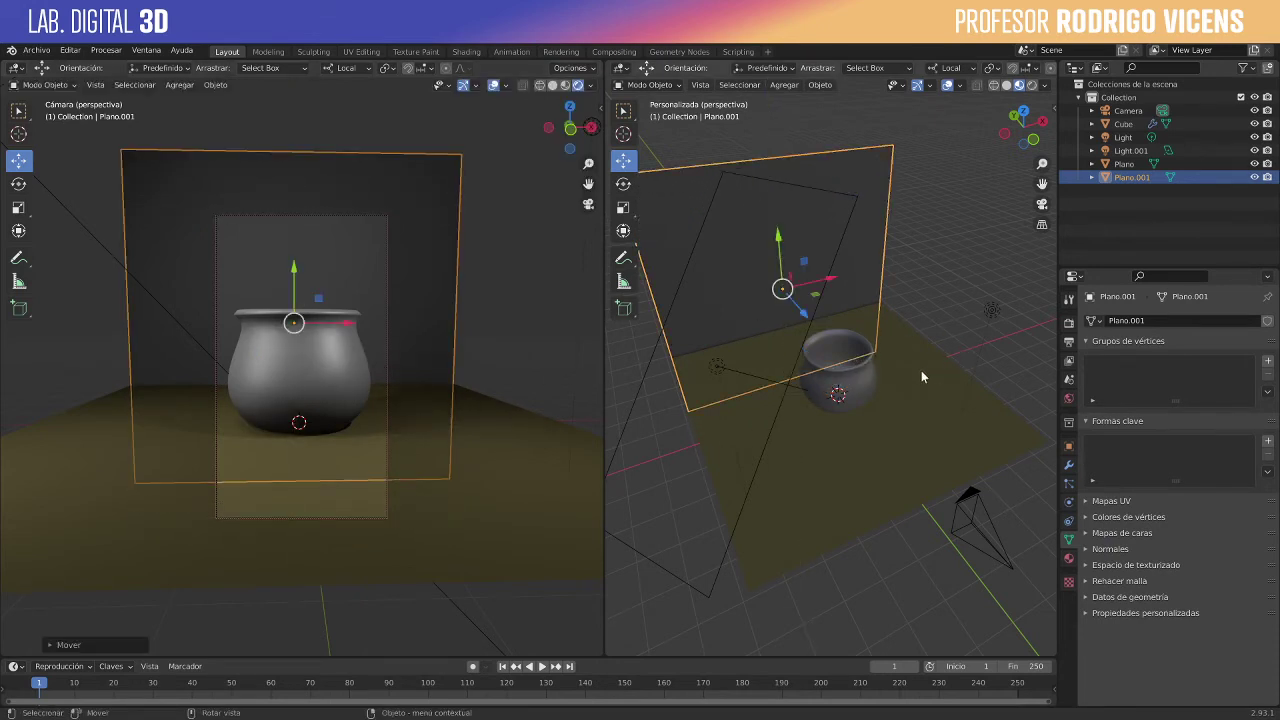
# Step: Duplicate the point light on the positive X side and place the copy behind the pot, close to the back wall
pyautogui.click(1024, 110)
pyautogui.click(928, 458)
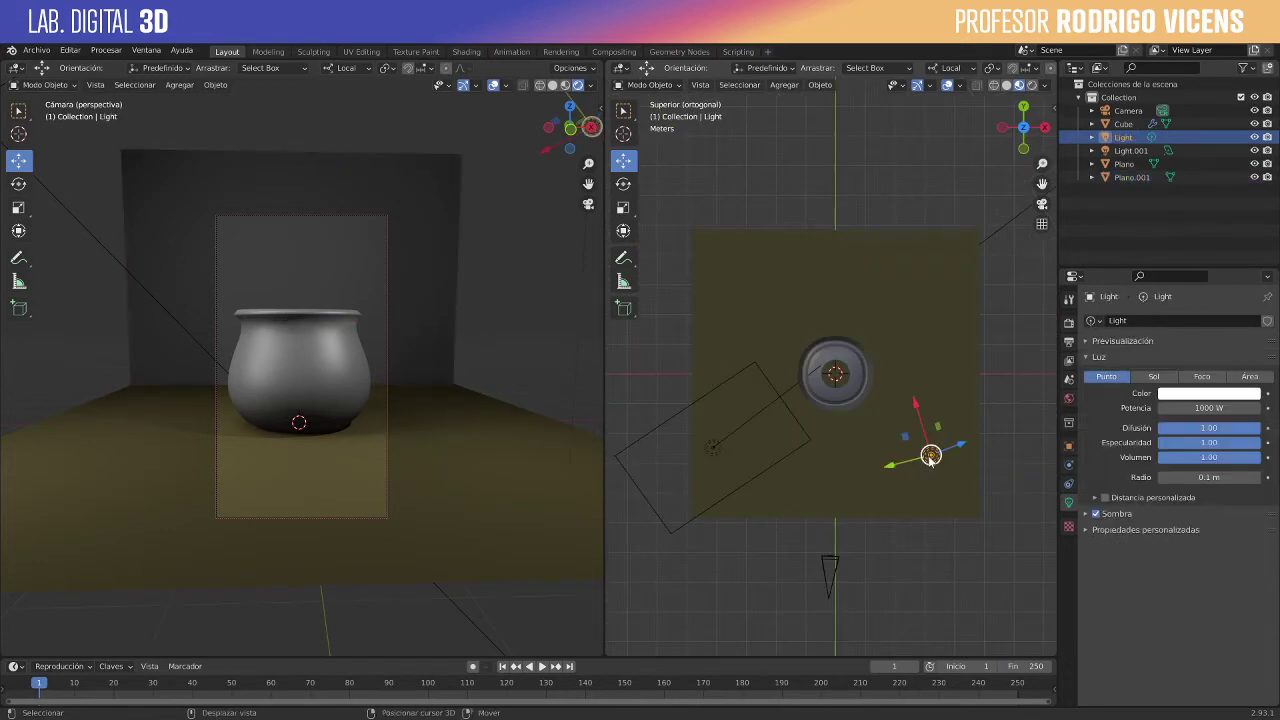
pyautogui.hotkey('shift', 'd')
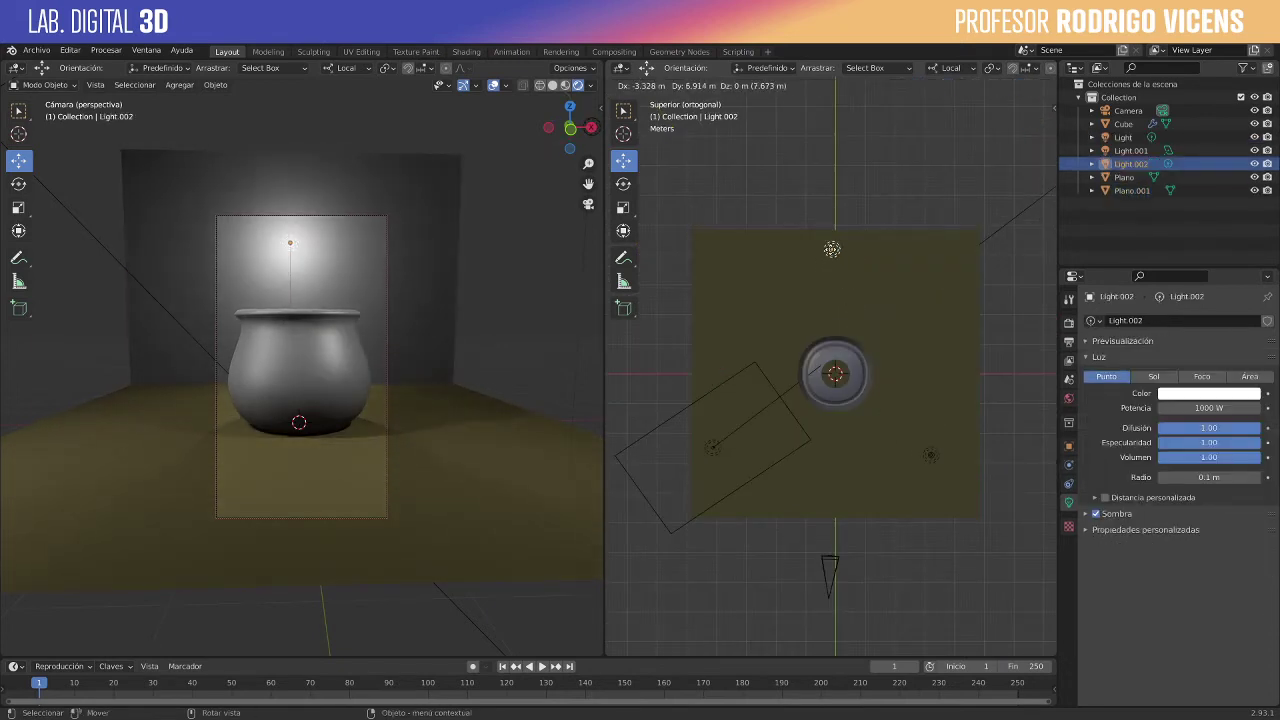
pyautogui.click(837, 249)
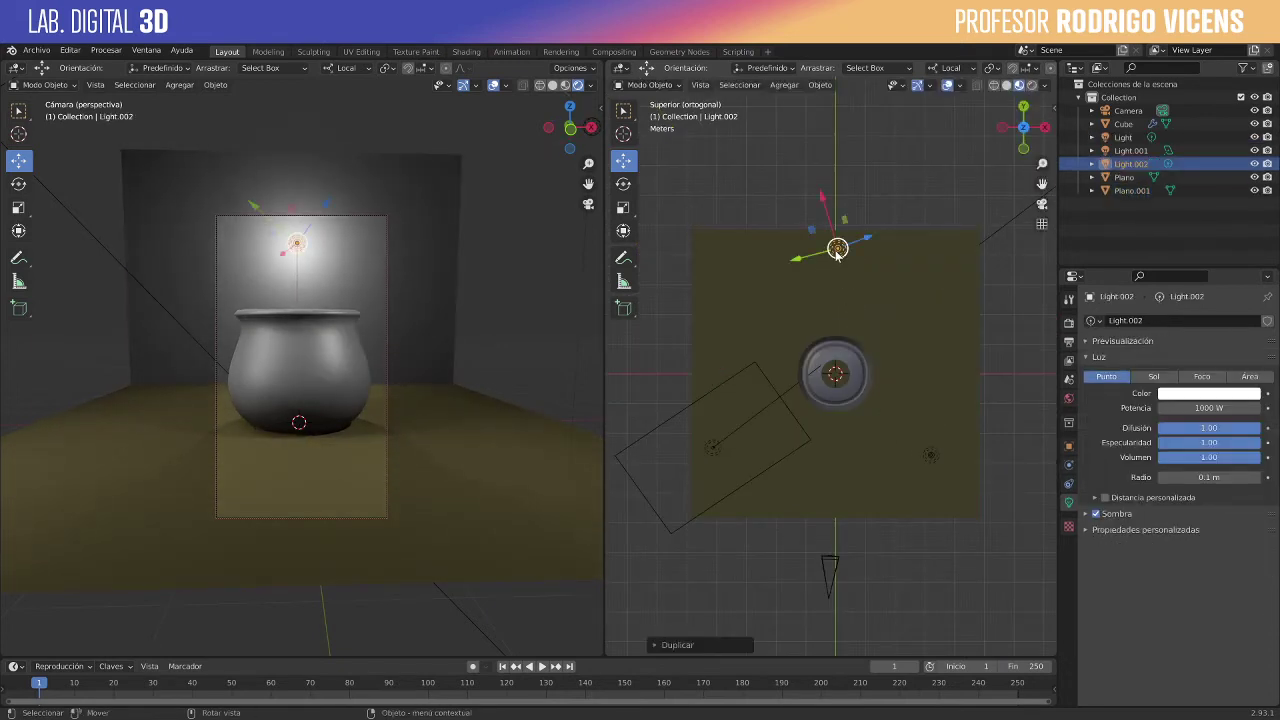
# Step: Switch to Global orientation and lower the back light about 2.5 m, centring it behind the pot in the front view
pyautogui.click(1023, 148)
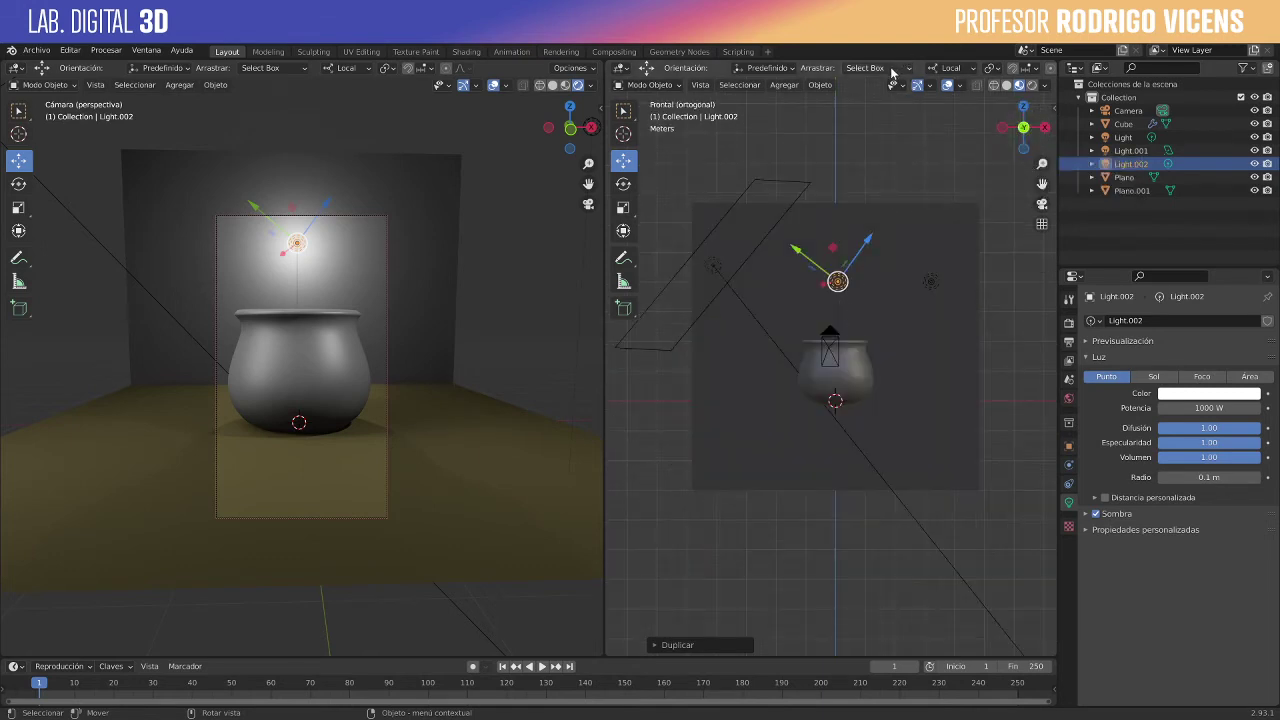
pyautogui.click(950, 68)
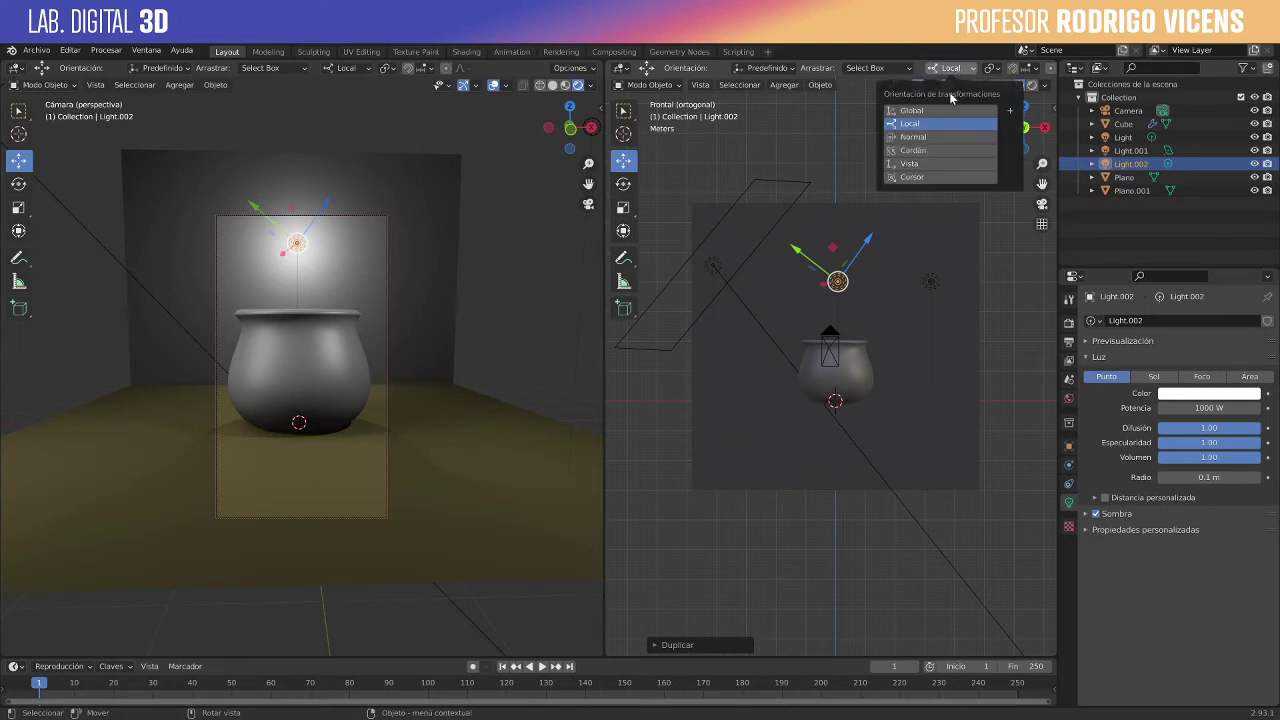
pyautogui.click(946, 111)
pyautogui.press('g')
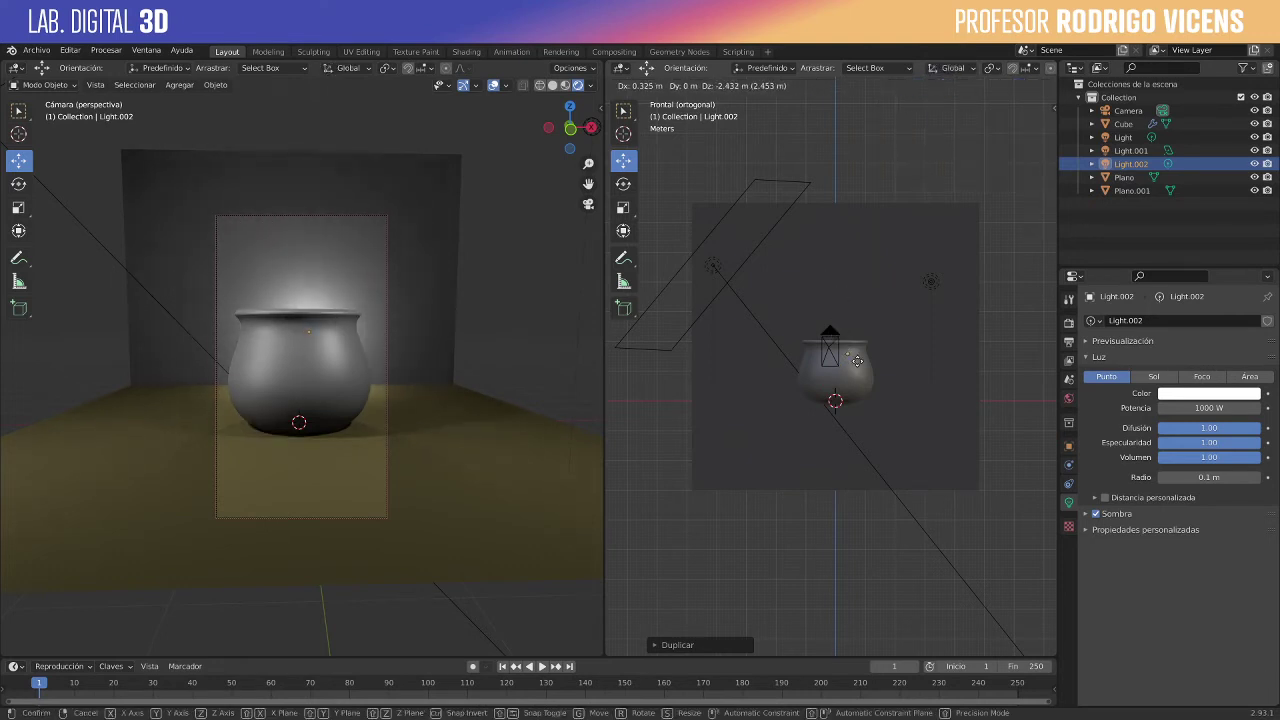
pyautogui.click(866, 369)
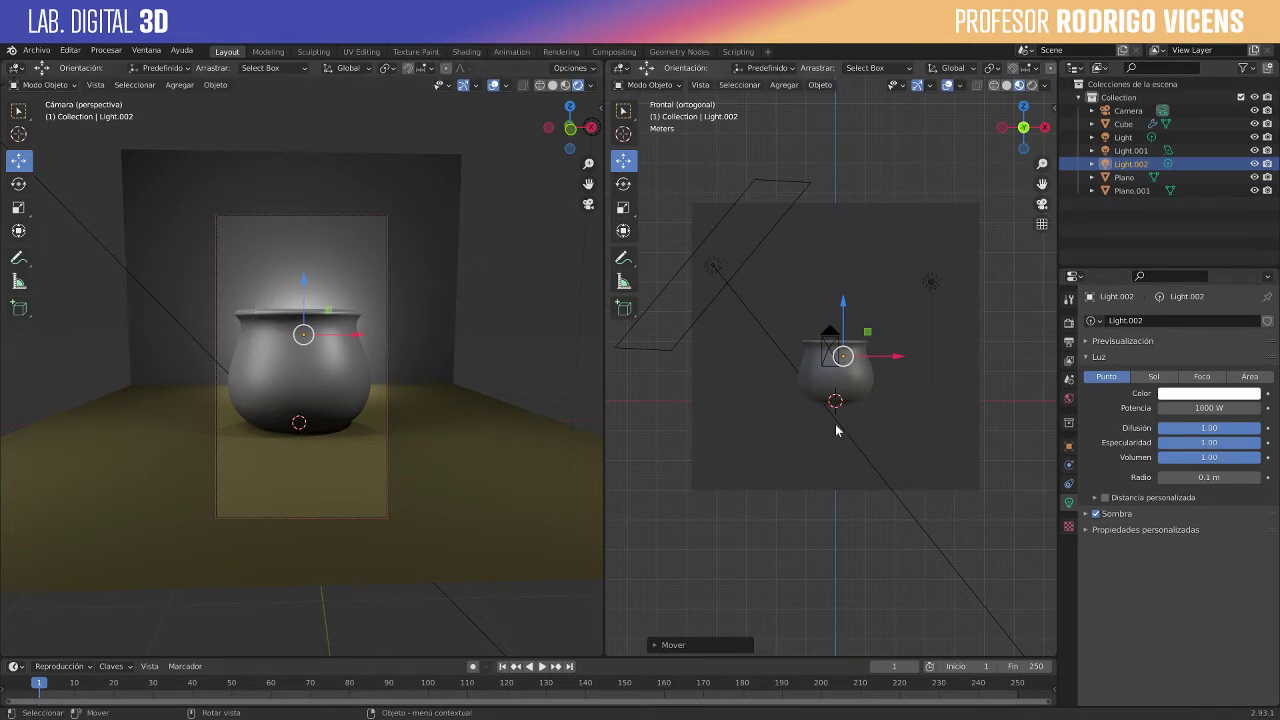
pyautogui.press('g')
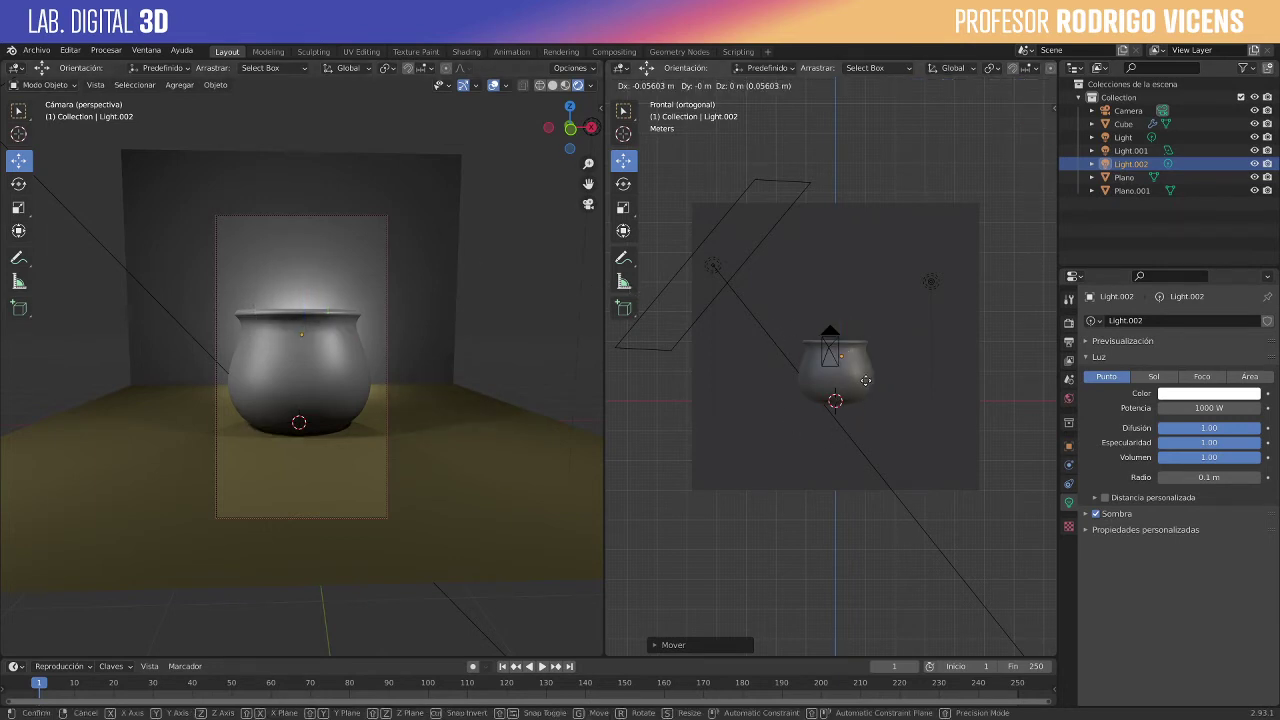
pyautogui.click(871, 390)
# Step: Give the back light a pale pink colour and raise its power to about 1480 W
pyautogui.click(1198, 395)
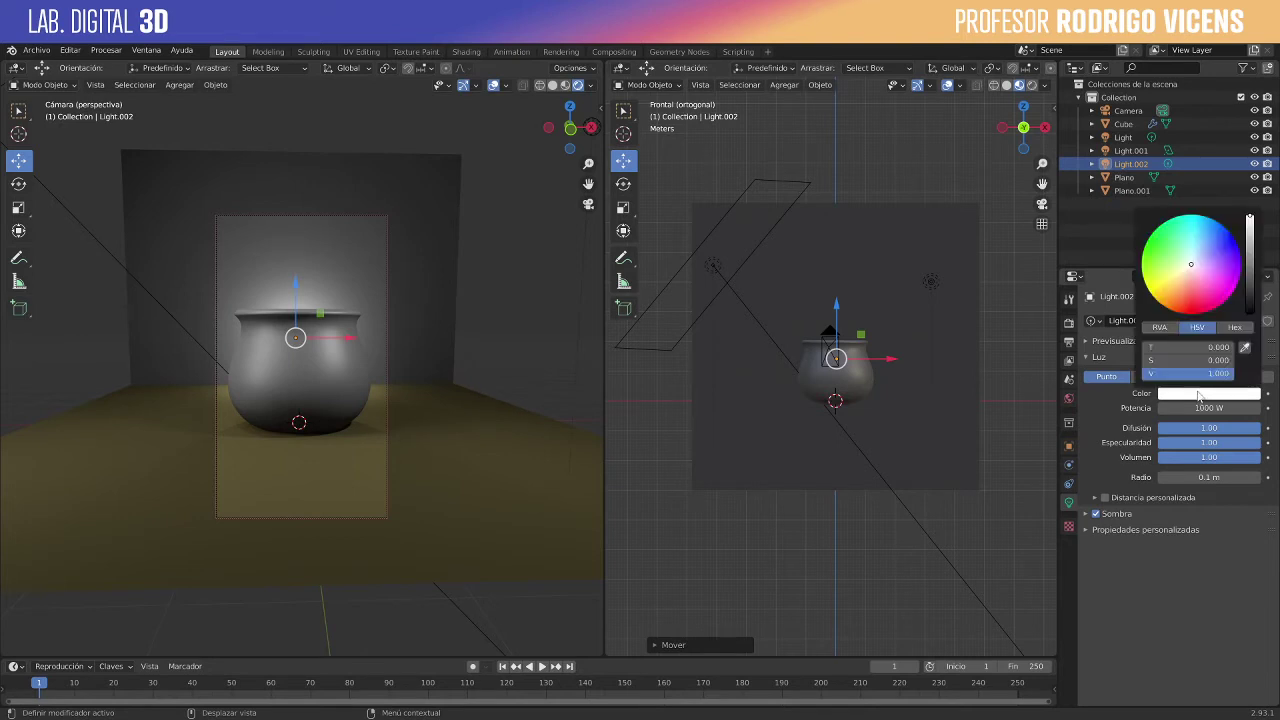
pyautogui.click(1185, 267)
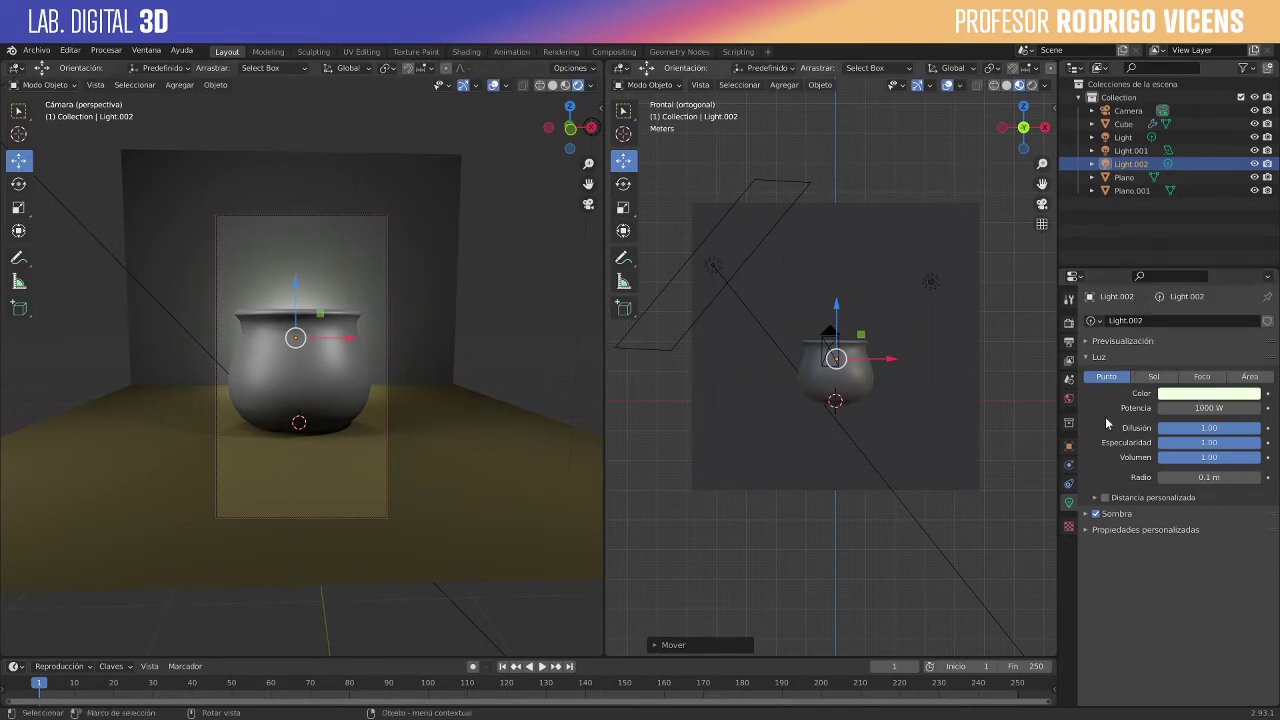
pyautogui.click(1195, 396)
pyautogui.click(1185, 278)
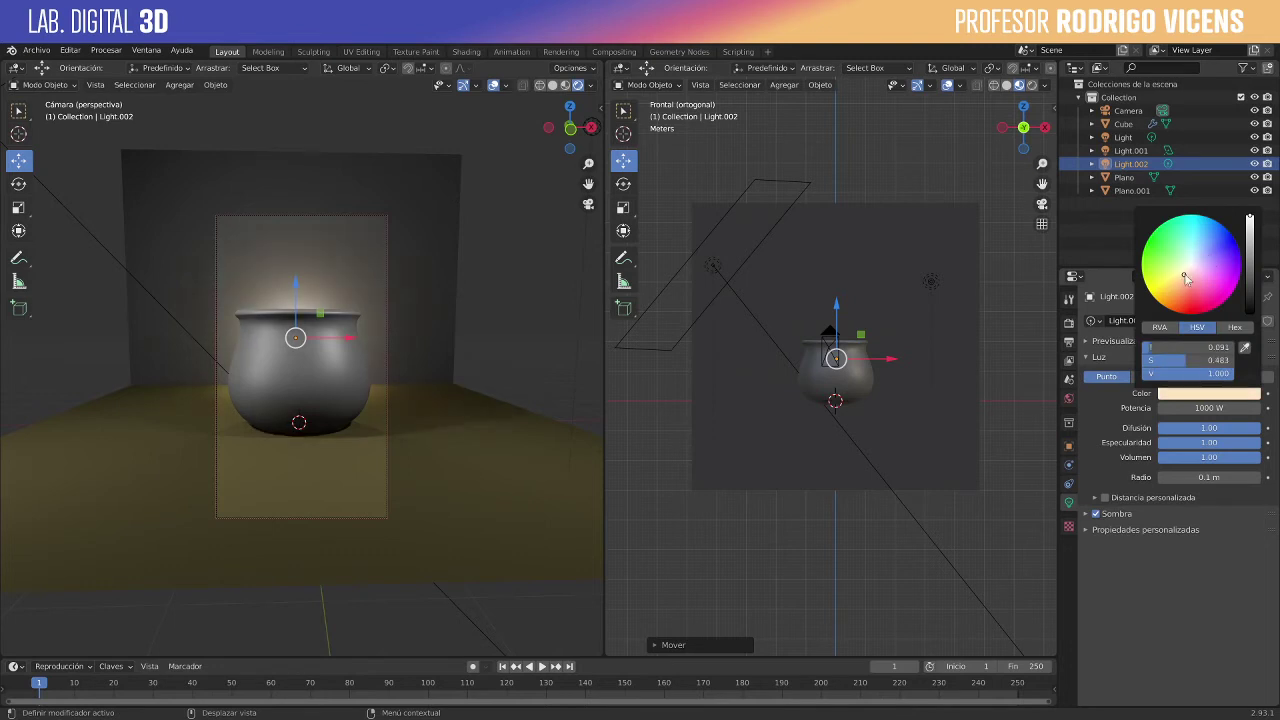
pyautogui.click(1184, 279)
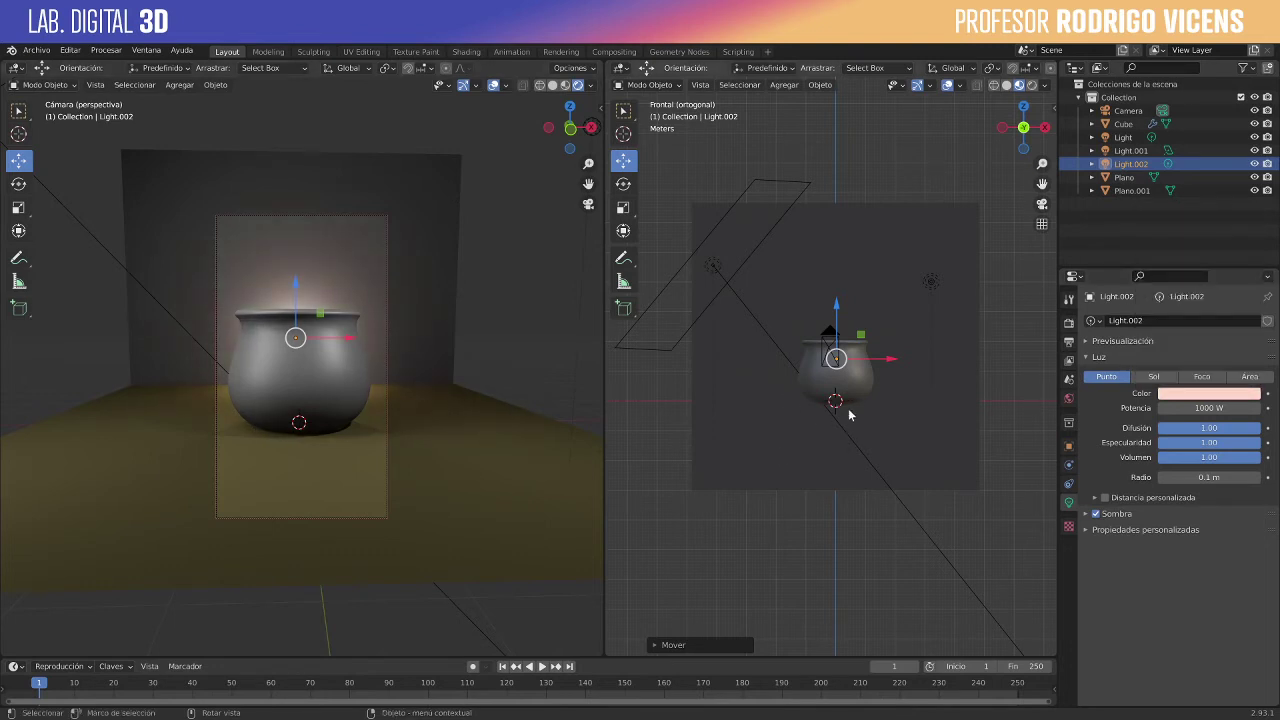
pyautogui.moveTo(1205, 406); pyautogui.dragTo(1255, 406)
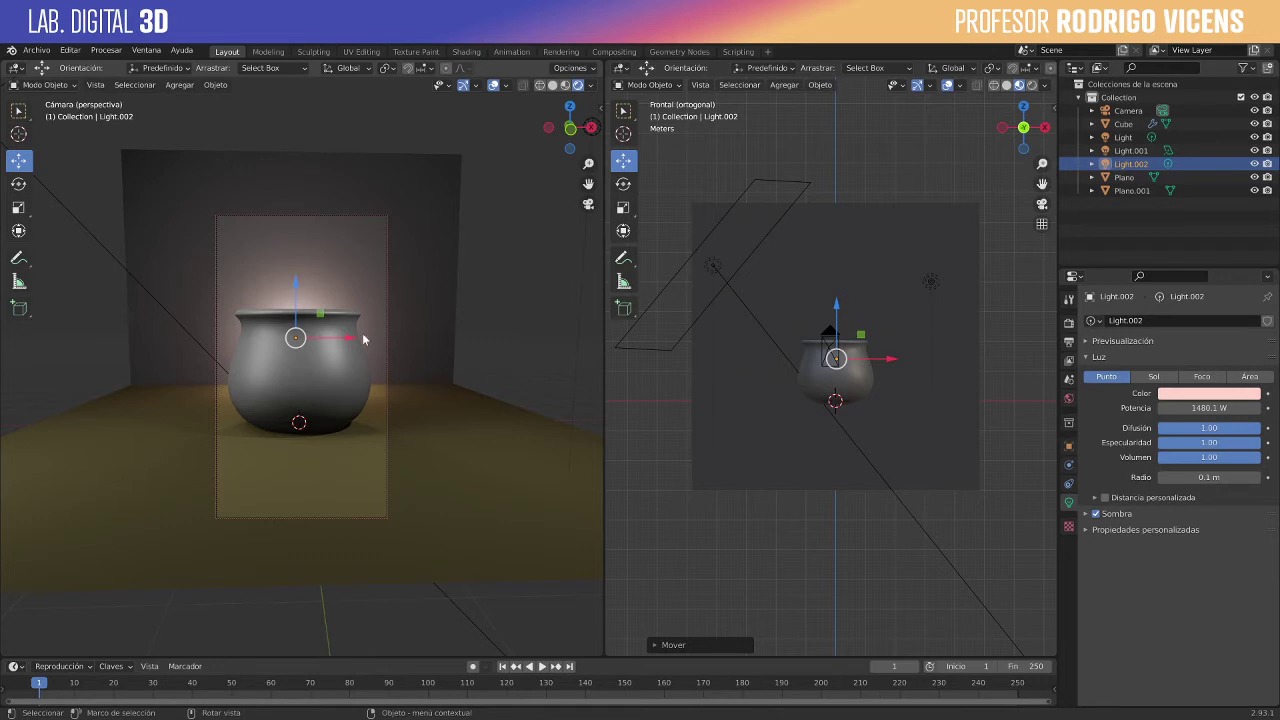
# Step: Examine the pot's material settings
pyautogui.click(335, 361)
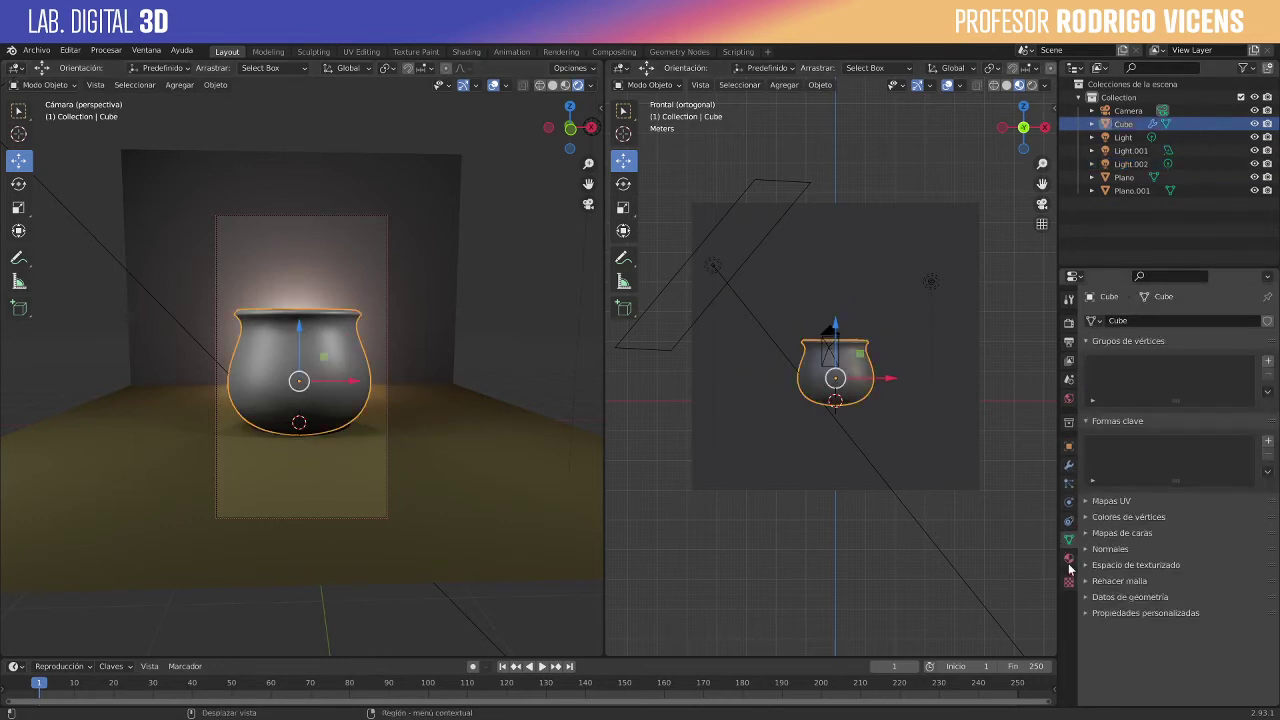
pyautogui.click(1069, 562)
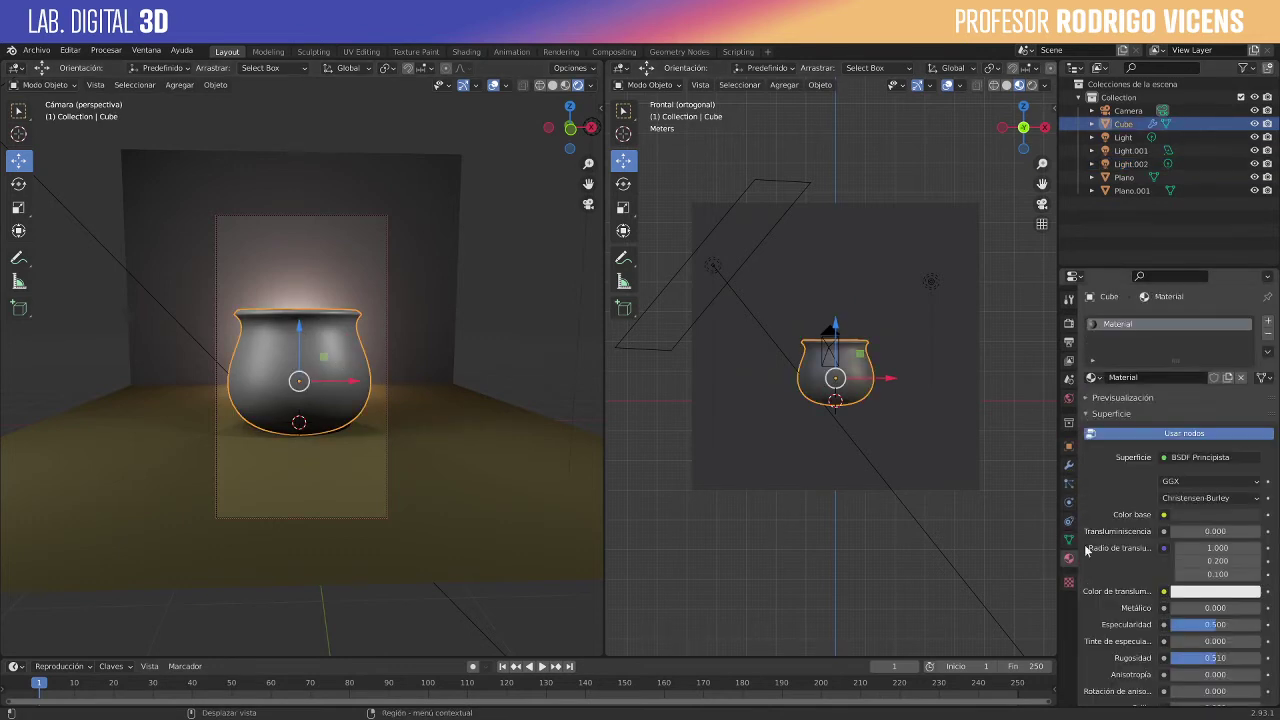
pyautogui.click(514, 296)
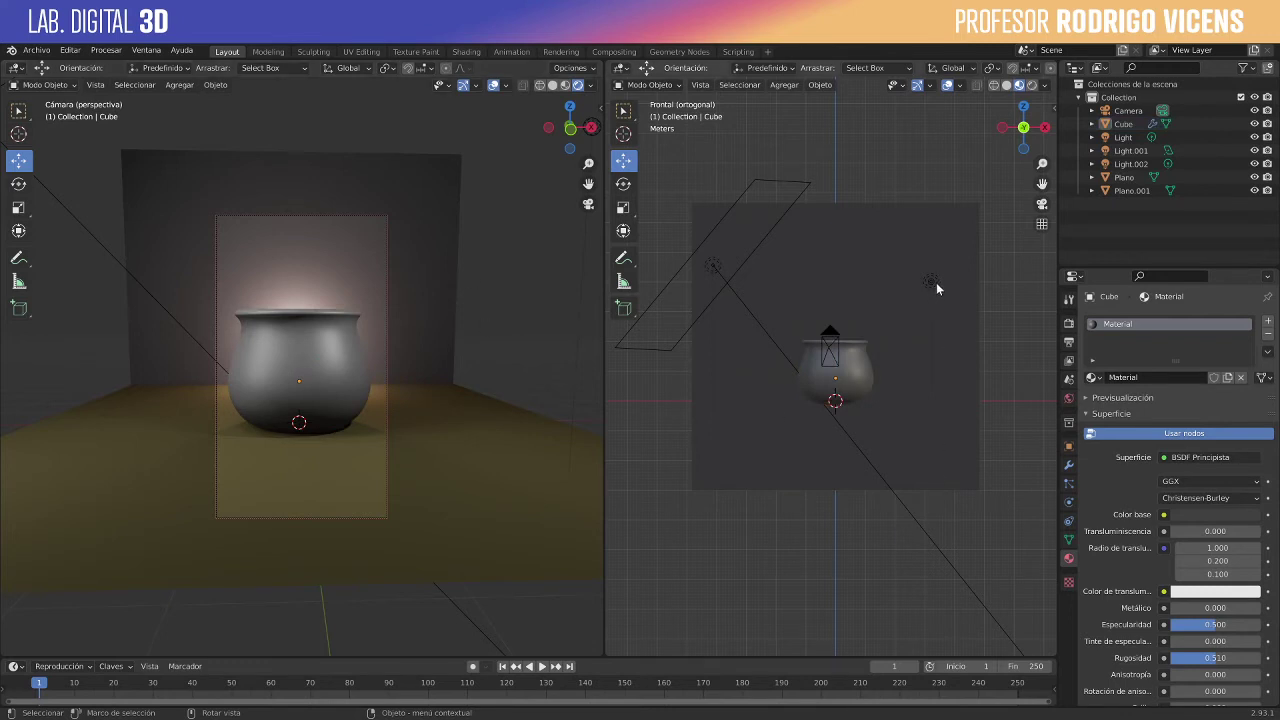
# Step: Duplicate the back light and place the copy on the positive X side, behind and beside the pot
pyautogui.moveTo(936, 350); pyautogui.dragTo(934, 444, button='middle')
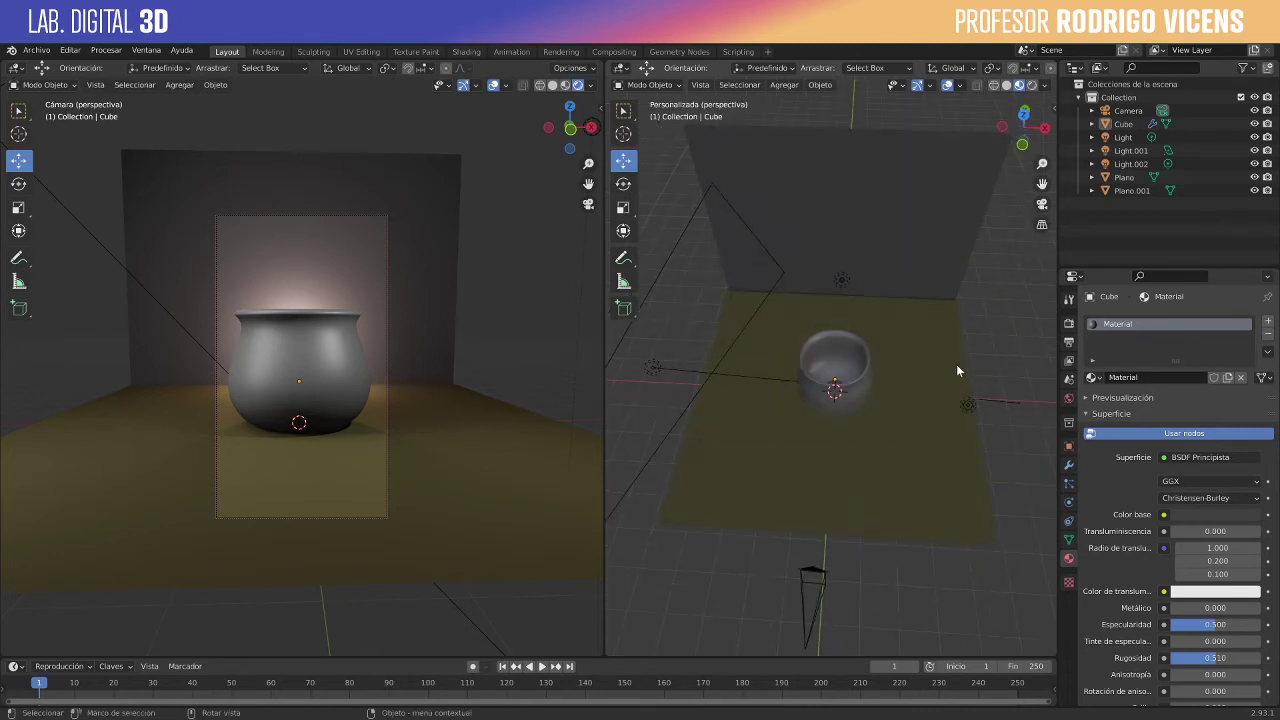
pyautogui.click(843, 280)
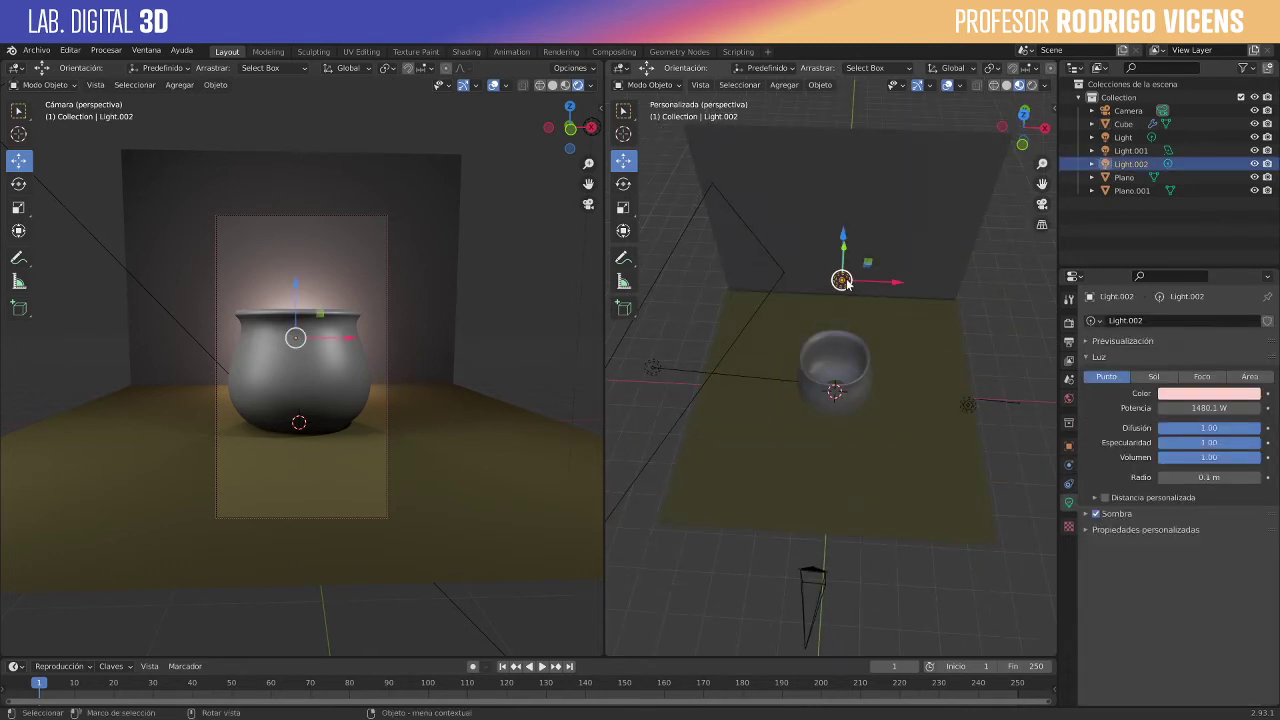
pyautogui.hotkey('shift', 'd')
pyautogui.click(995, 296)
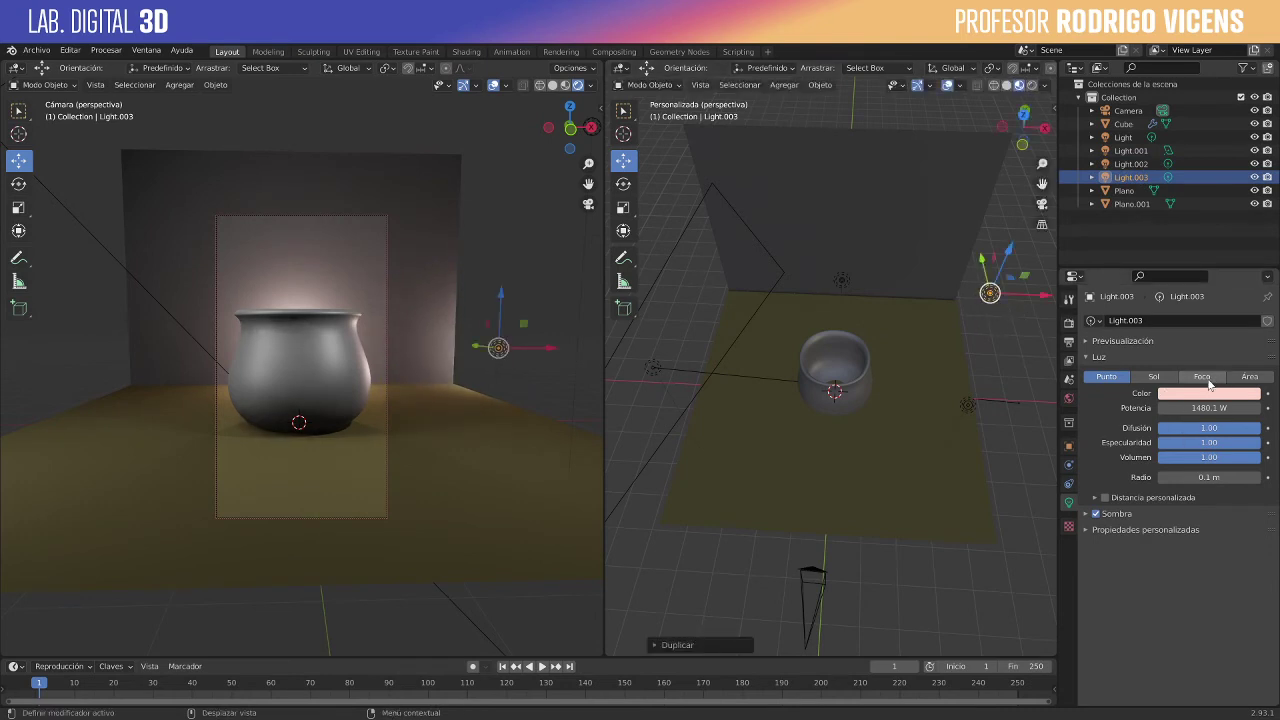
# Step: Change the new side light to a Spot, aim it at the pot and narrow its cone to about 29.6°
pyautogui.click(1207, 378)
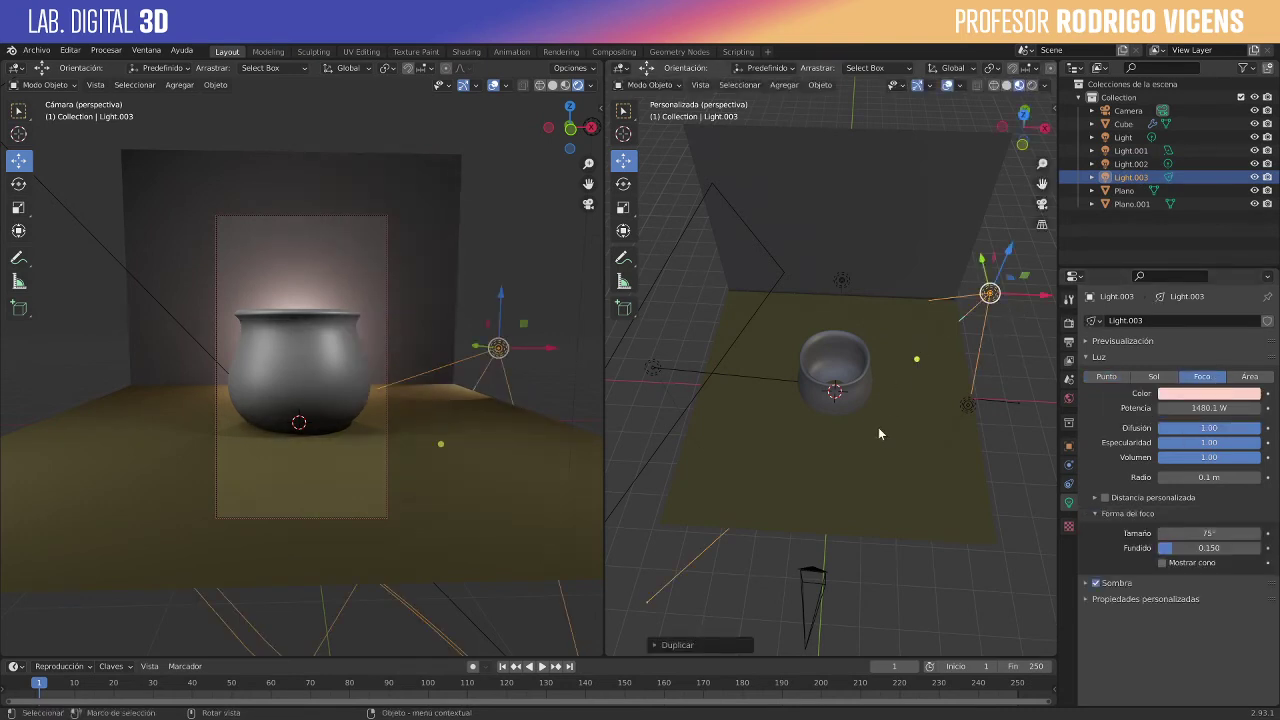
pyautogui.moveTo(805, 380); pyautogui.dragTo(926, 338, button='middle')
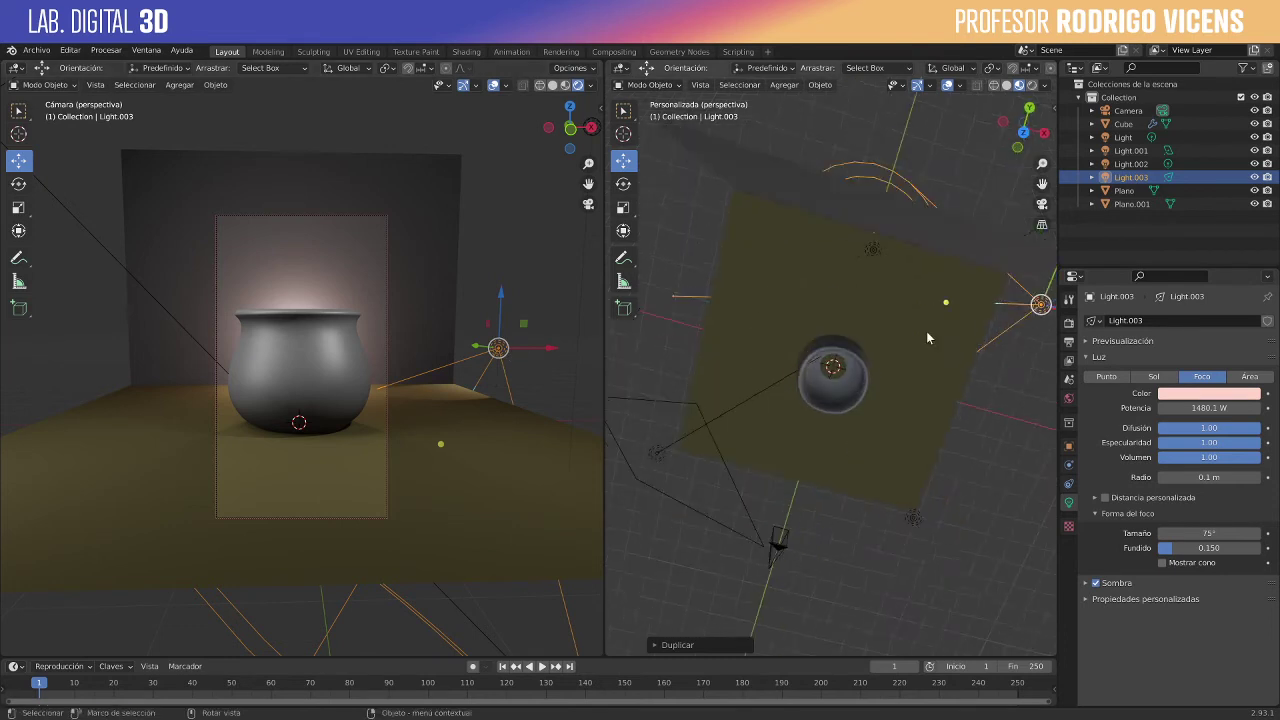
pyautogui.moveTo(947, 300); pyautogui.dragTo(863, 381)
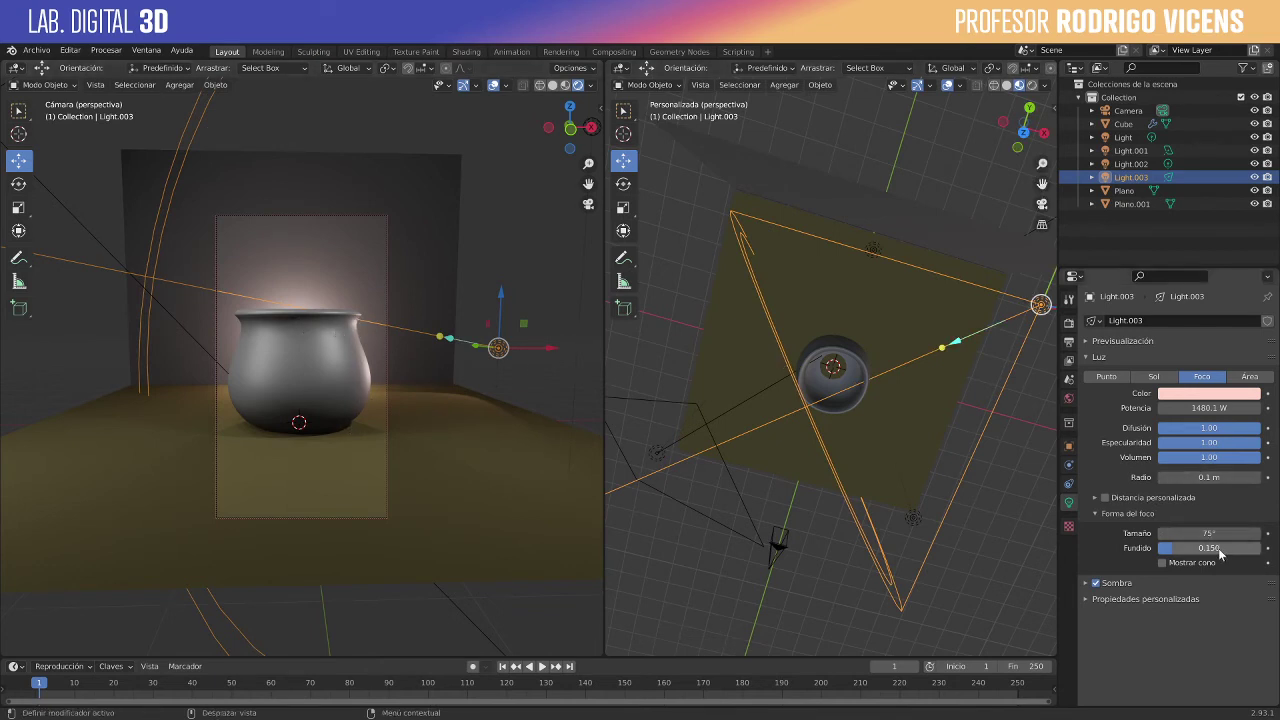
pyautogui.moveTo(1213, 534); pyautogui.dragTo(1160, 534)
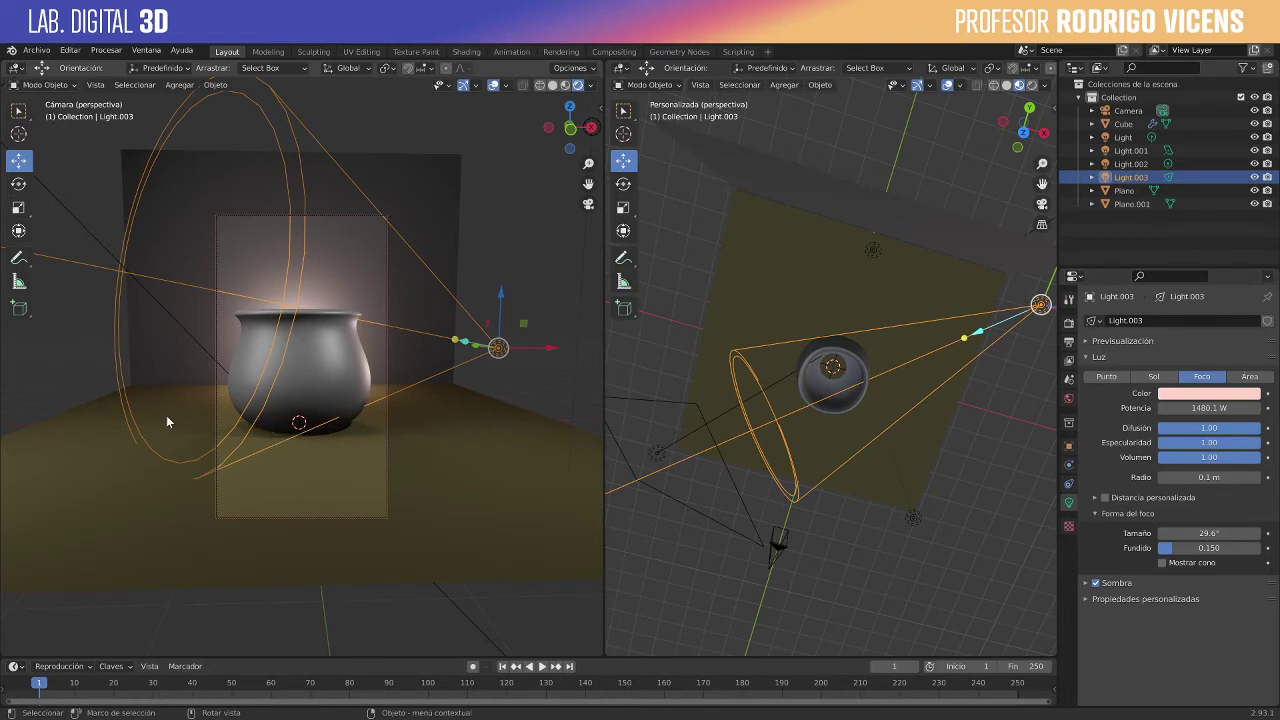
# Step: Turn off shadow casting for the side spot light and change its colour to a saturated blue
pyautogui.click(1096, 585)
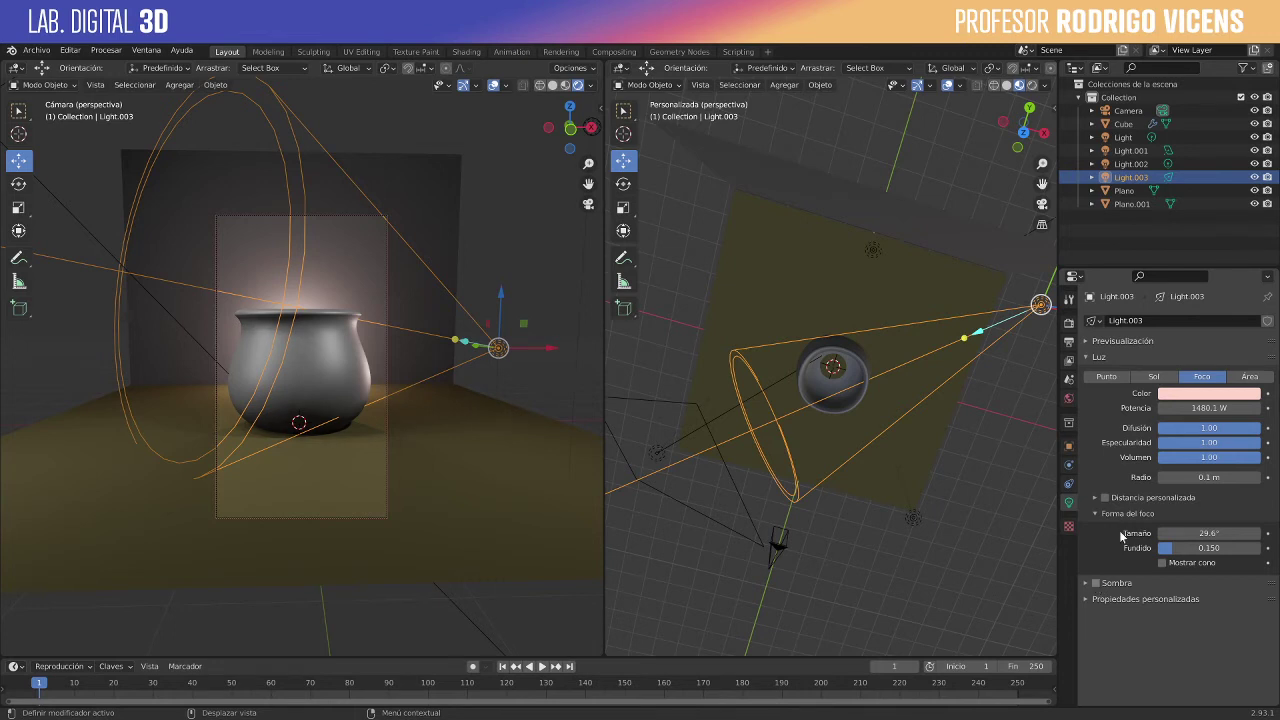
pyautogui.click(1210, 395)
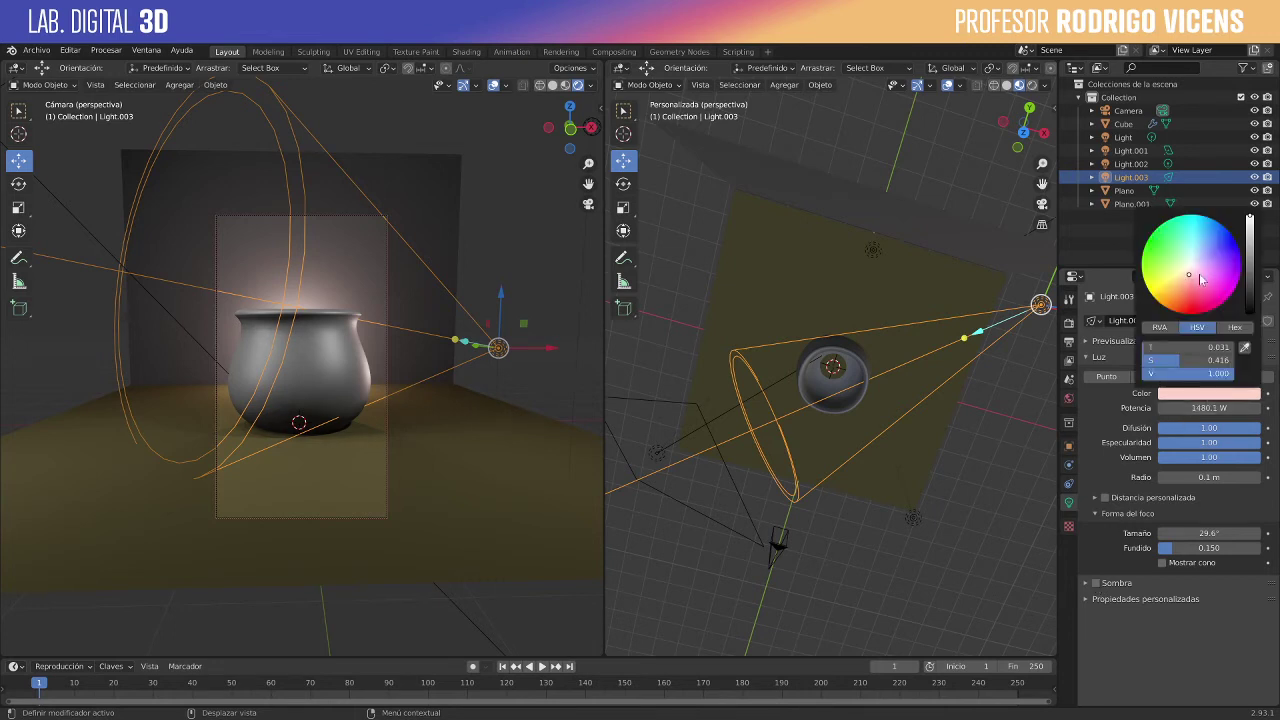
pyautogui.moveTo(1178, 277); pyautogui.dragTo(1217, 239)
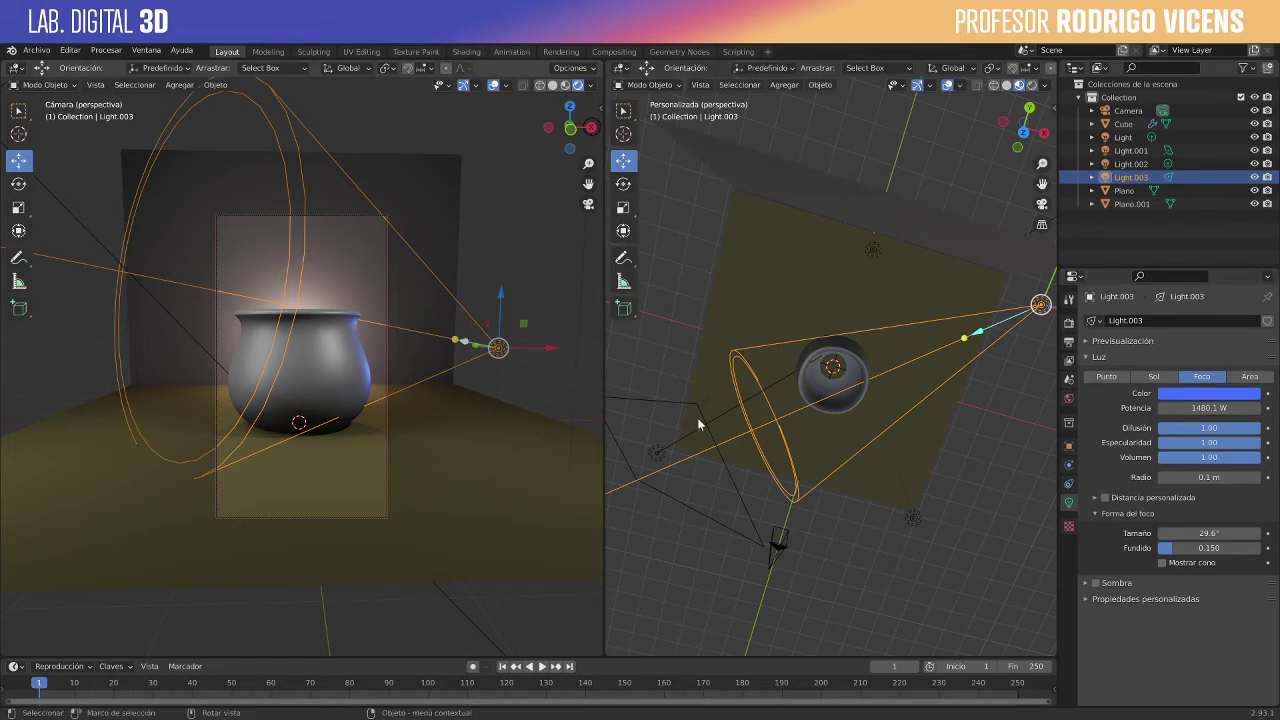
# Step: Set the blue side spot light's power to 3480.1 W
pyautogui.click(1209, 408)
pyautogui.click(1163, 408)
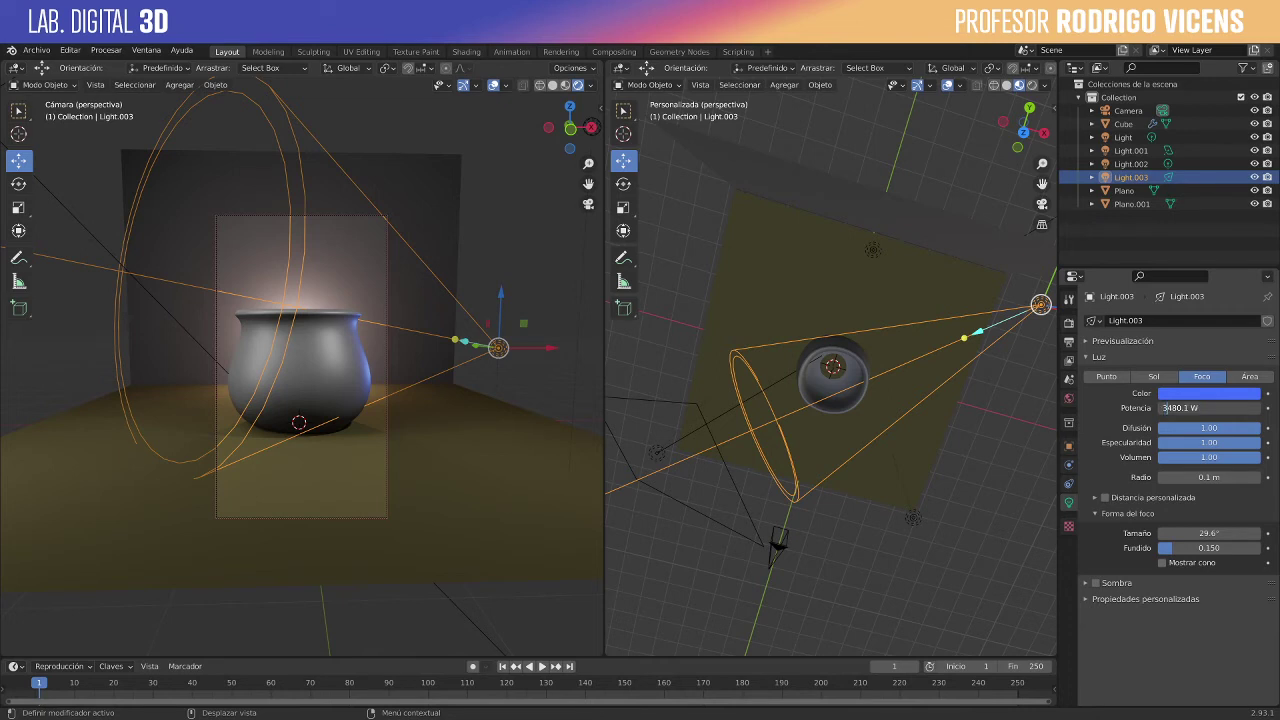
pyautogui.press('Return')
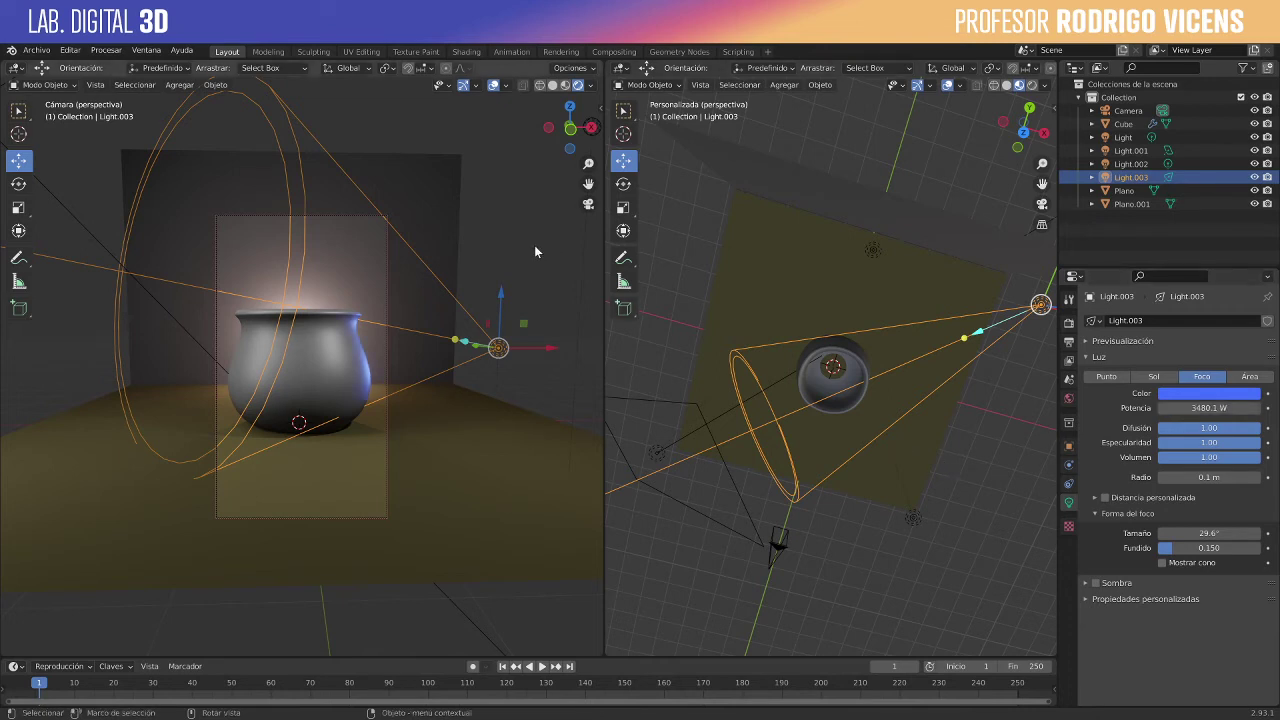
# Step: Deselect the light and render the current frame to check the blue rim light on the pot
pyautogui.click(534, 245)
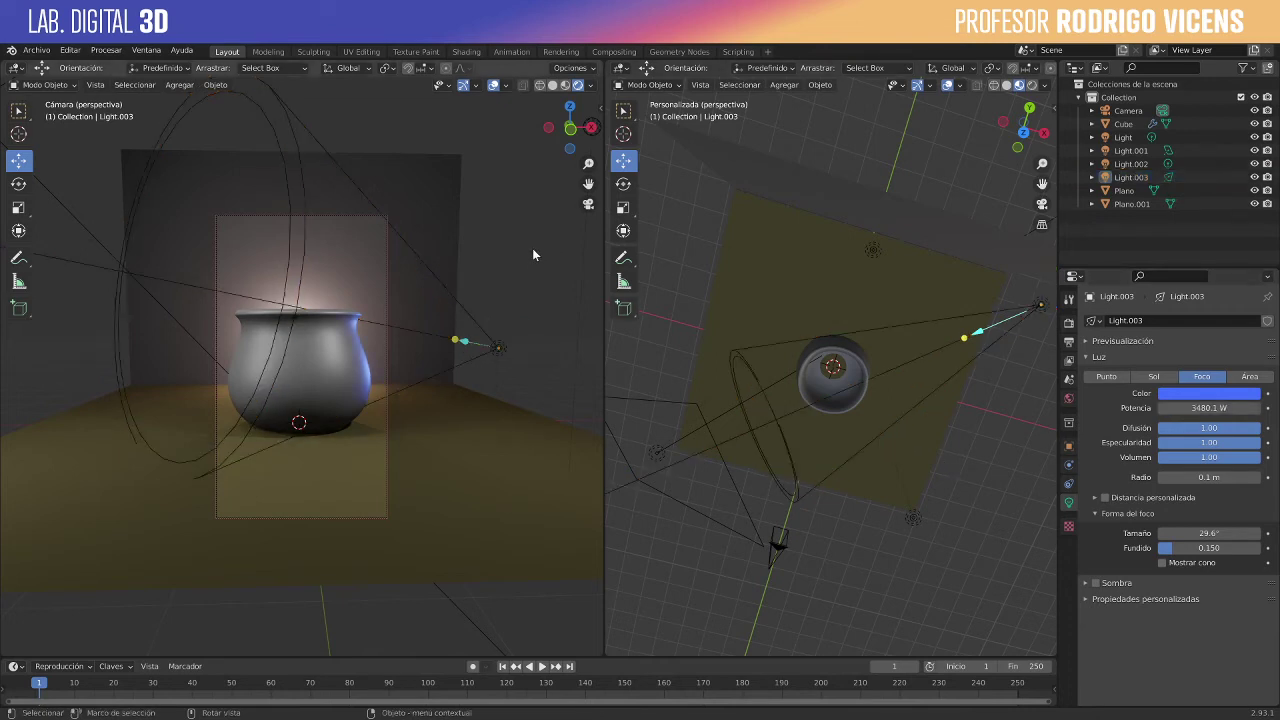
pyautogui.click(105, 50)
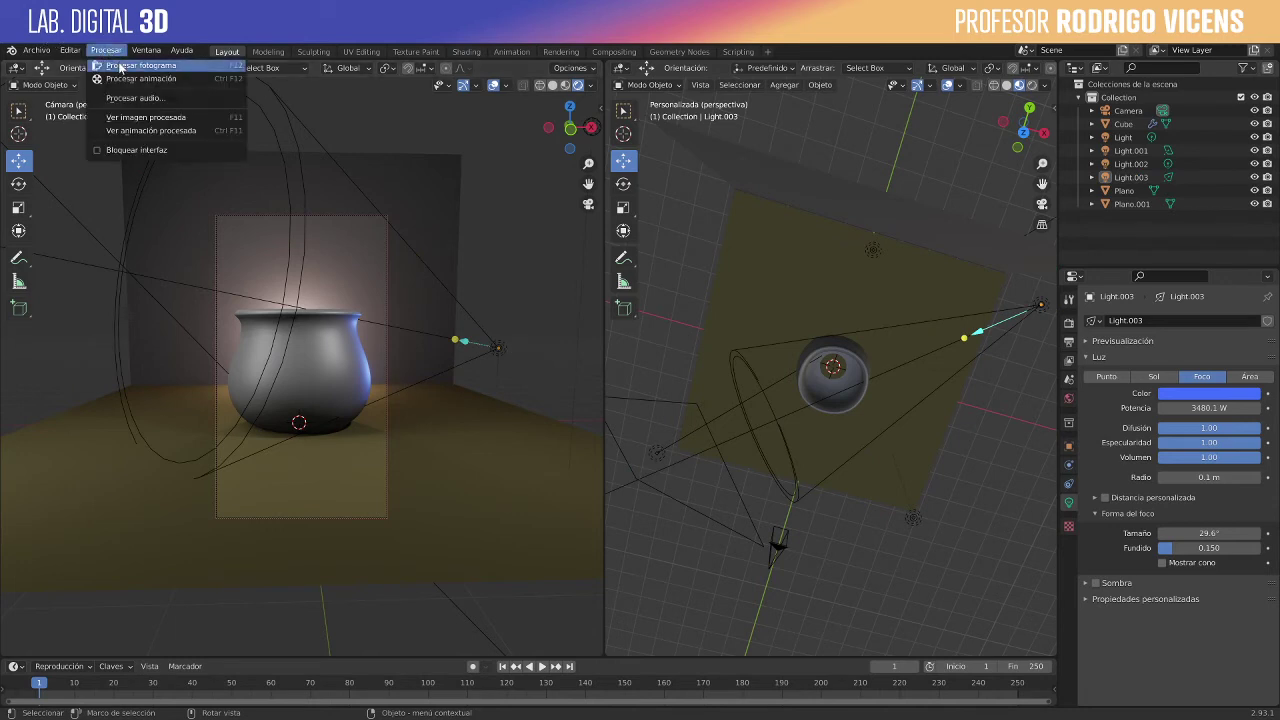
pyautogui.click(119, 66)
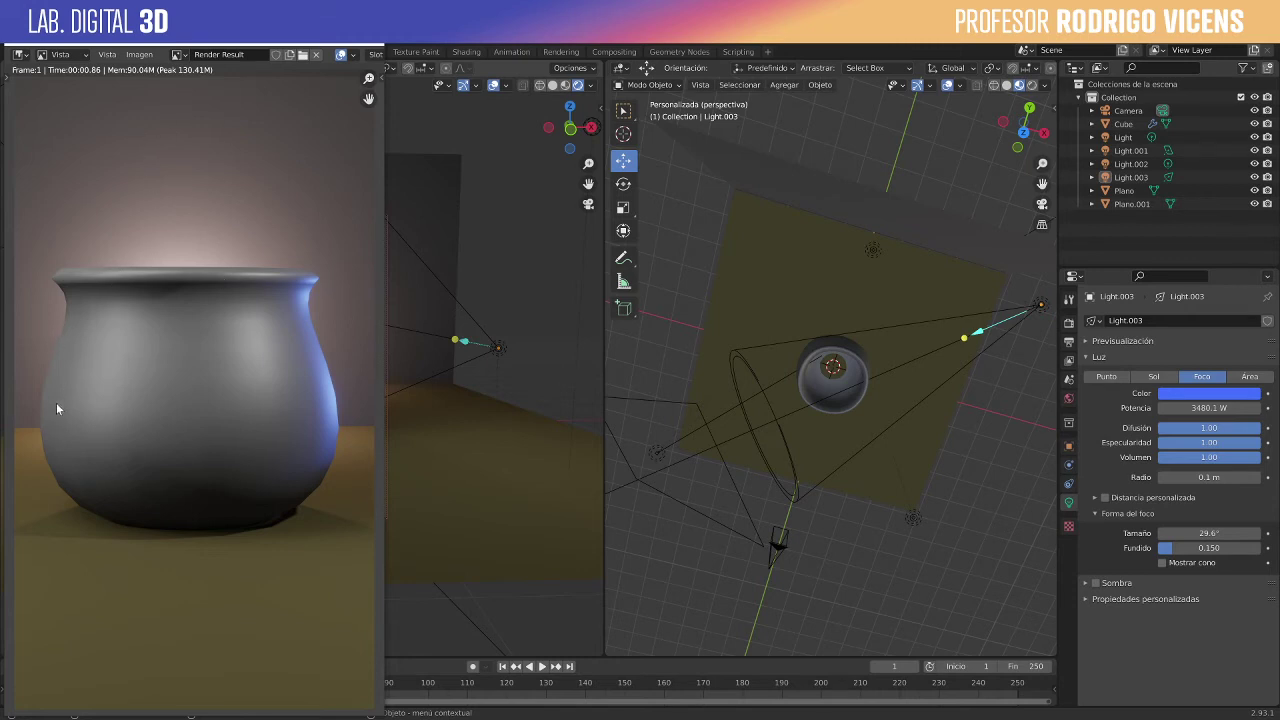
# Step: Raise the side spot light's power to 13480 W
pyautogui.click(1040, 305)
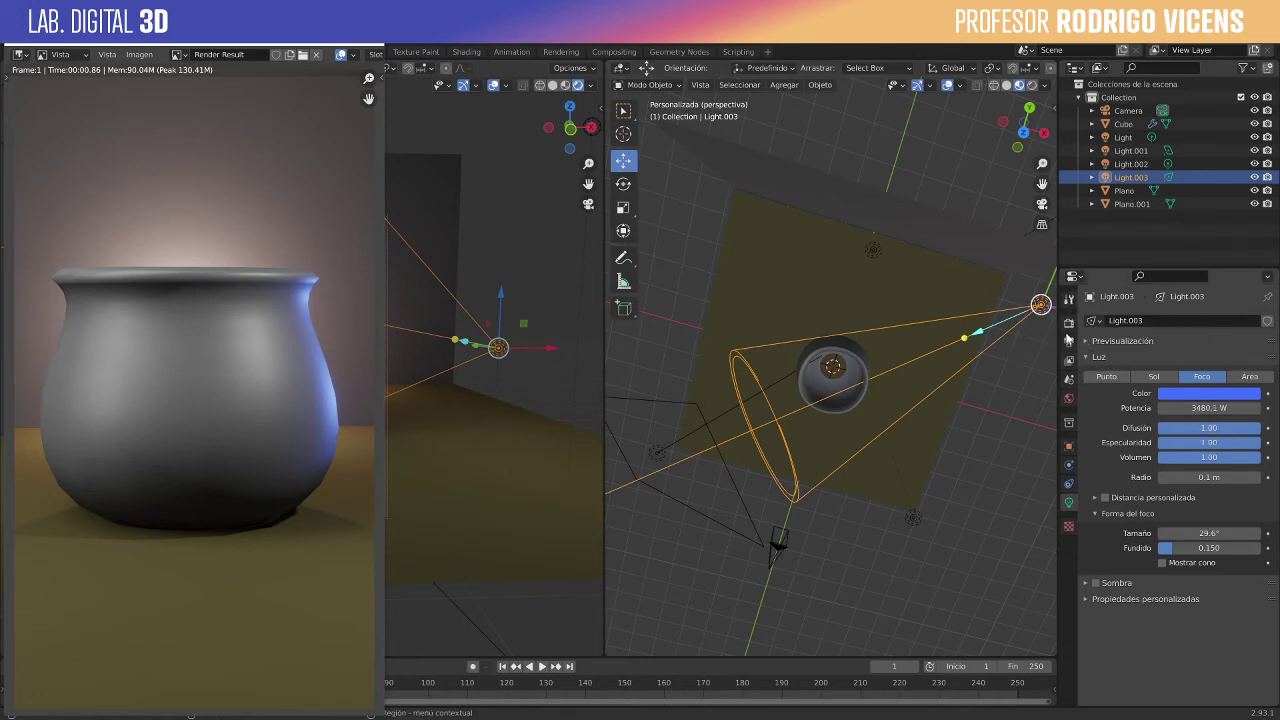
pyautogui.click(1068, 324)
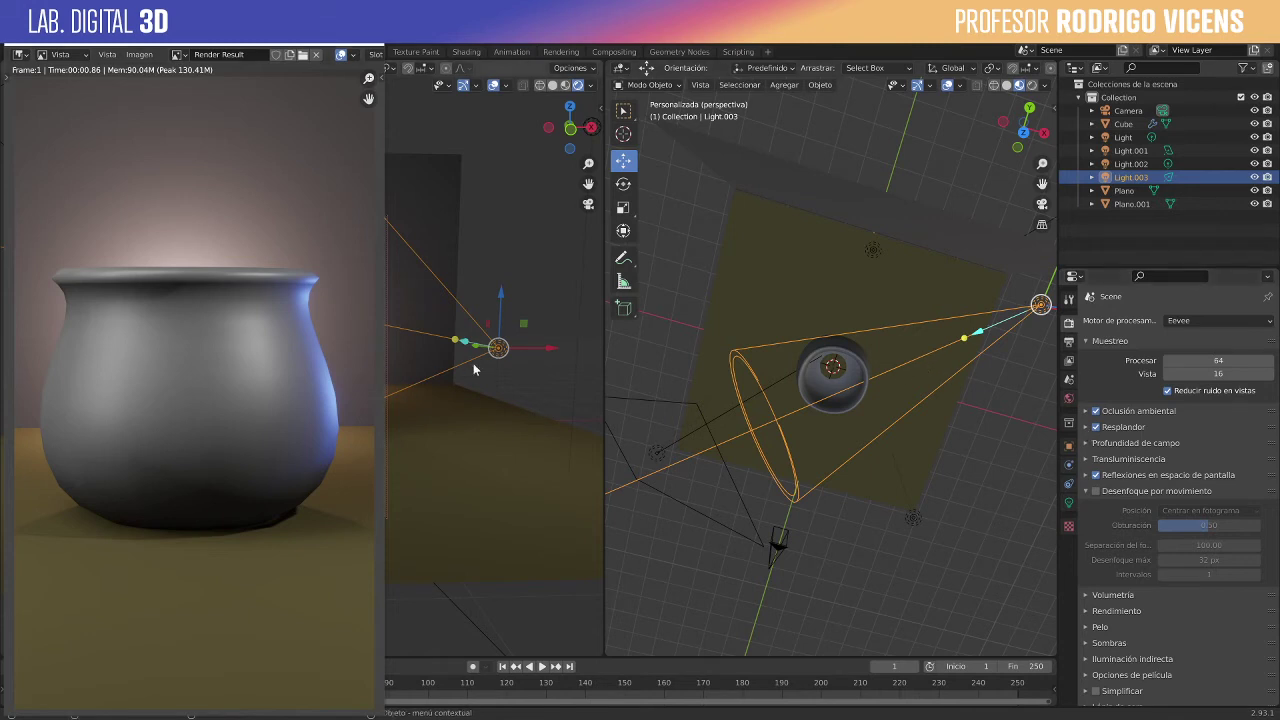
pyautogui.click(504, 346)
pyautogui.click(499, 347)
pyautogui.click(1069, 503)
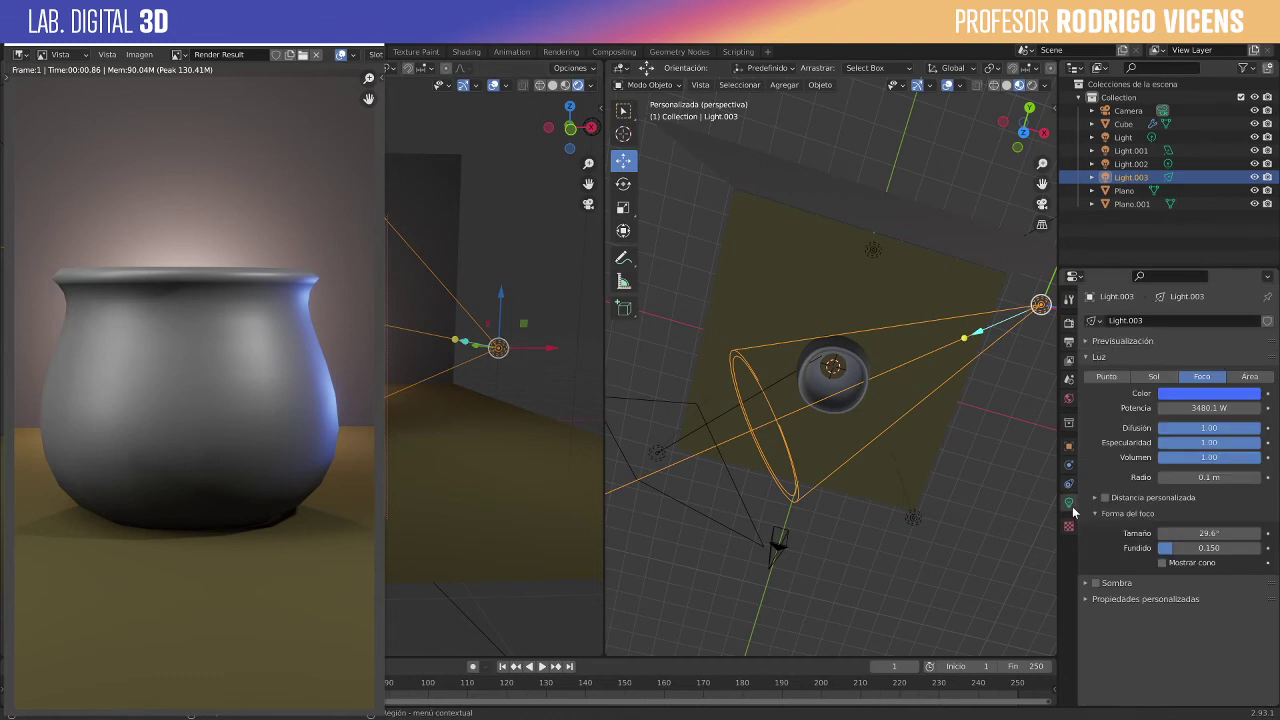
pyautogui.doubleClick(1195, 408)
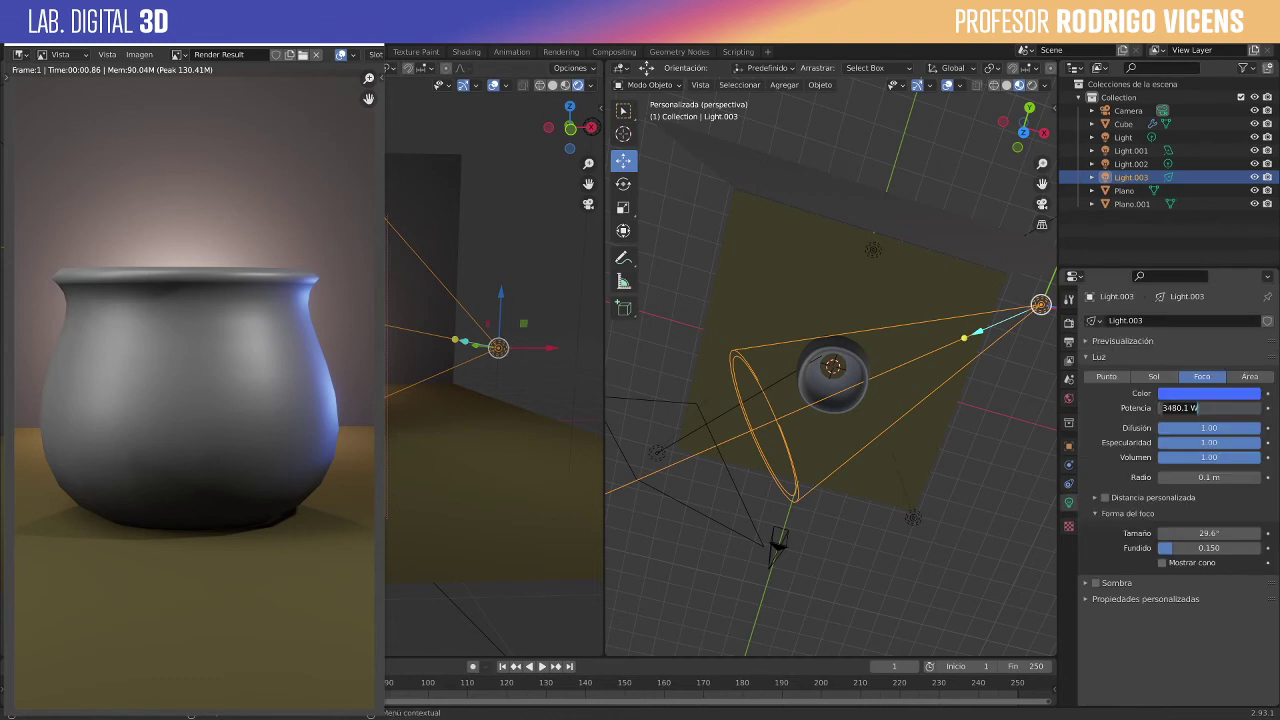
pyautogui.moveTo(1197, 408); pyautogui.dragTo(1162, 408)
pyautogui.write('13480')
pyautogui.press('Return')
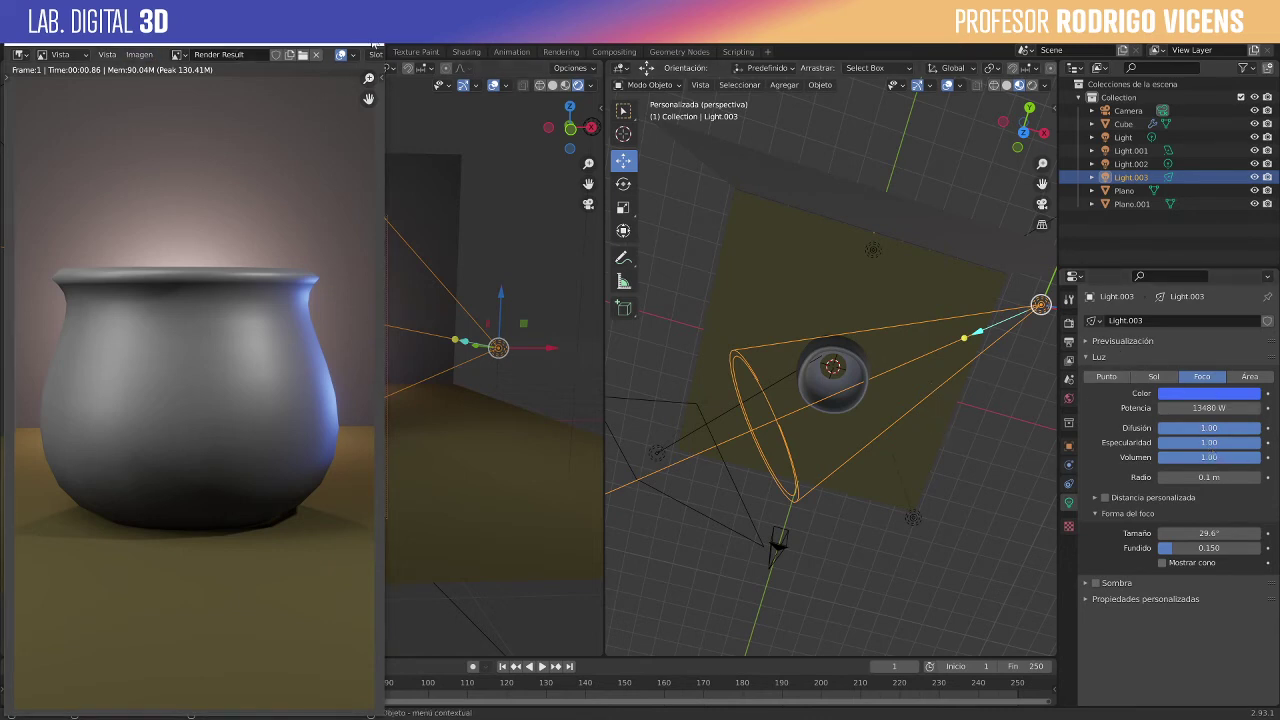
# Step: Close the render result and lighten the side spot light's colour to a pale sky blue
pyautogui.press('Escape')
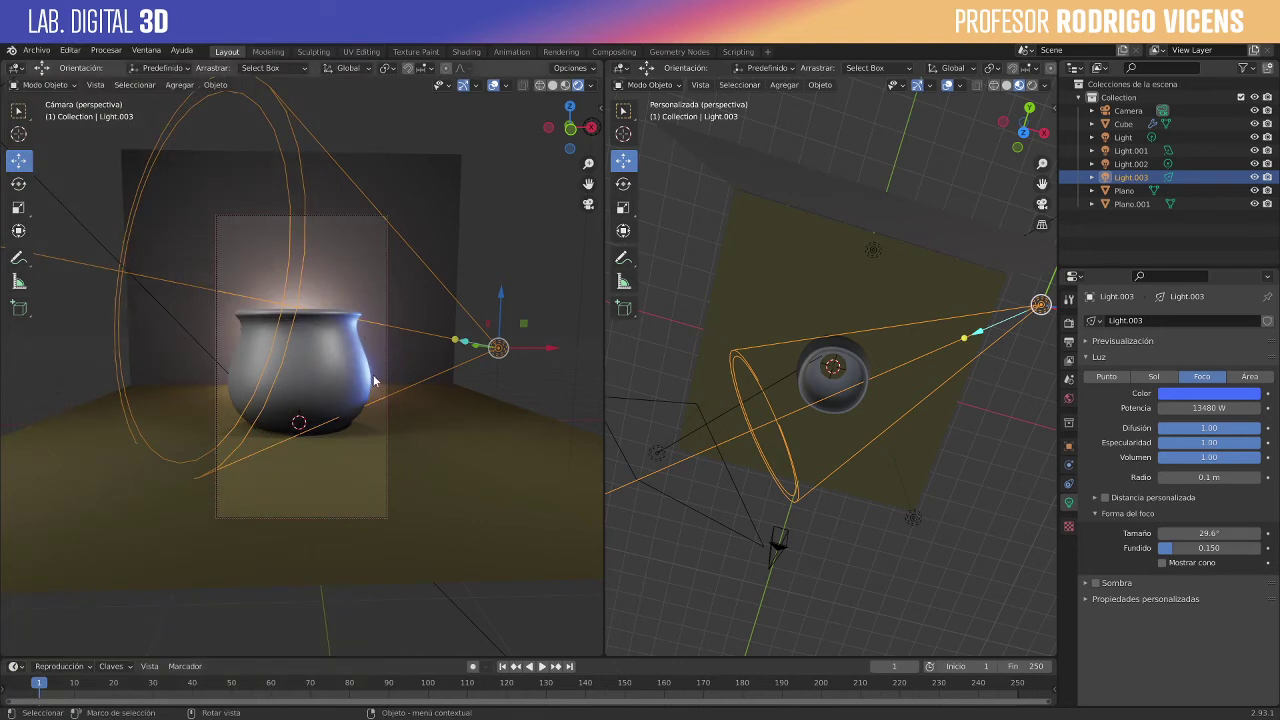
pyautogui.click(1195, 396)
pyautogui.moveTo(1217, 244); pyautogui.dragTo(1203, 245)
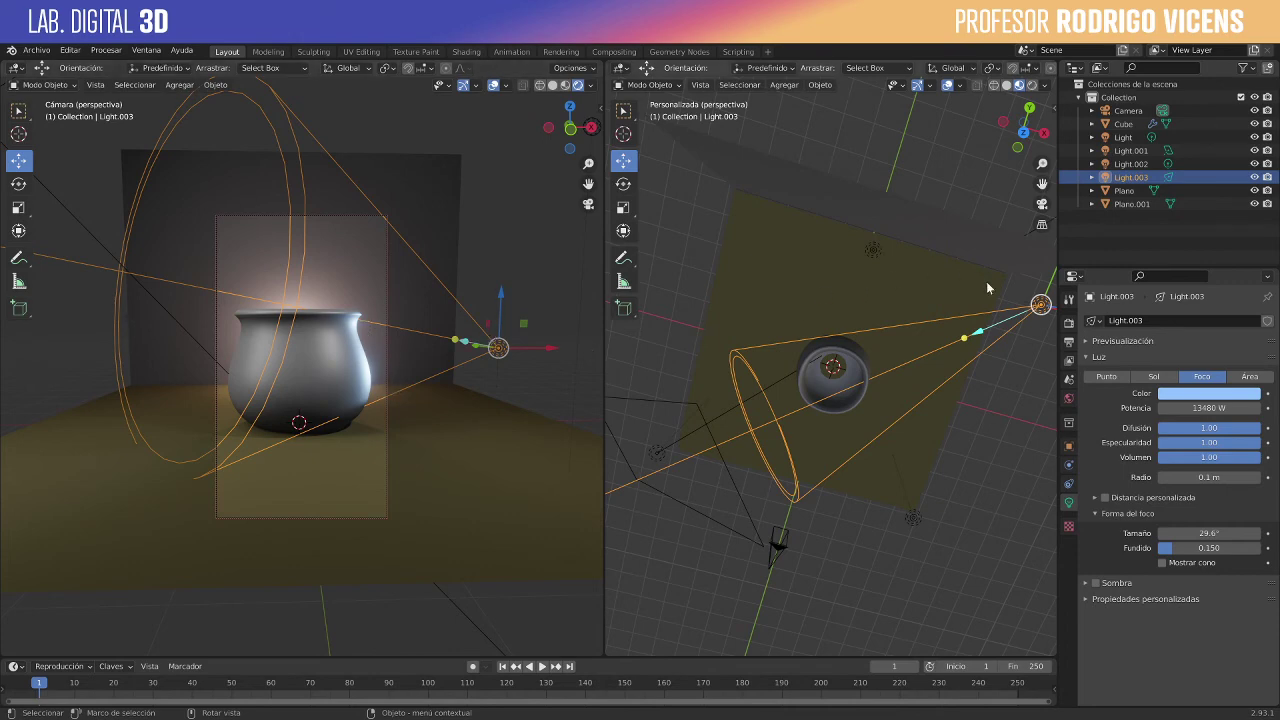
# Step: Duplicate the side spot onto the opposite, negative X side, aimed at the pot, and render the frame
pyautogui.moveTo(1027, 359); pyautogui.dragTo(1011, 374, button='middle')
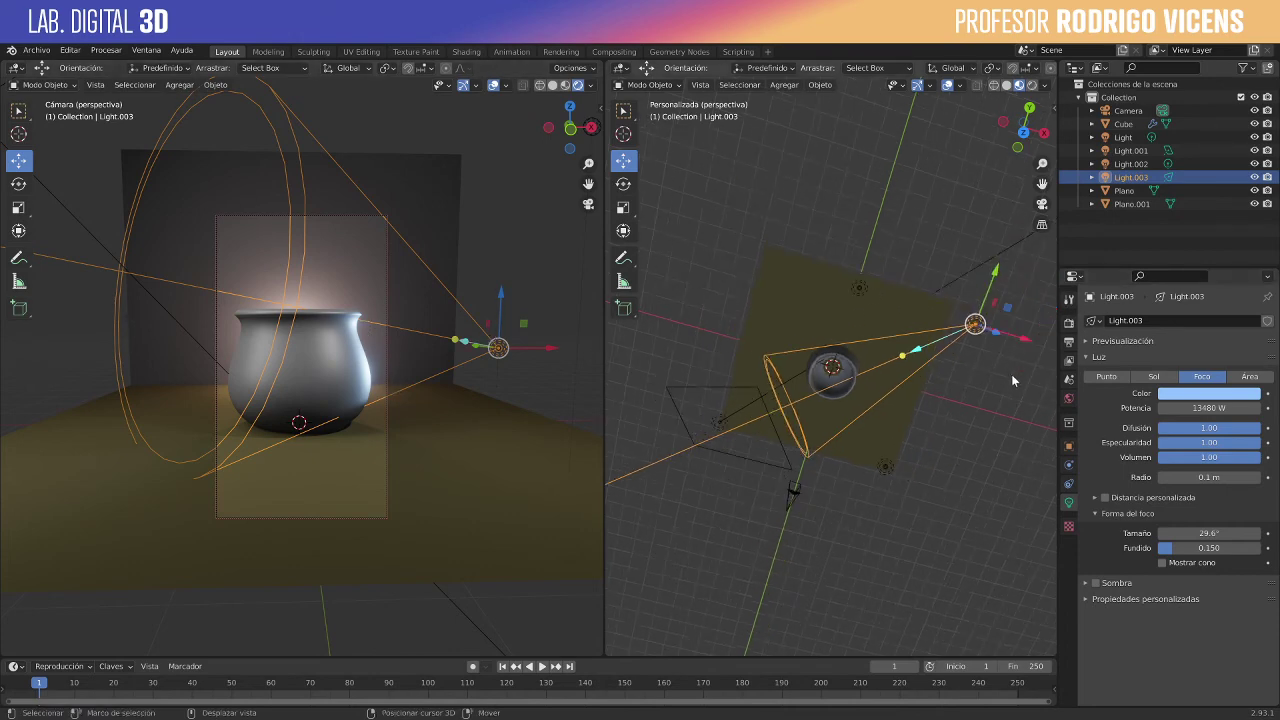
pyautogui.hotkey('shift', 'd')
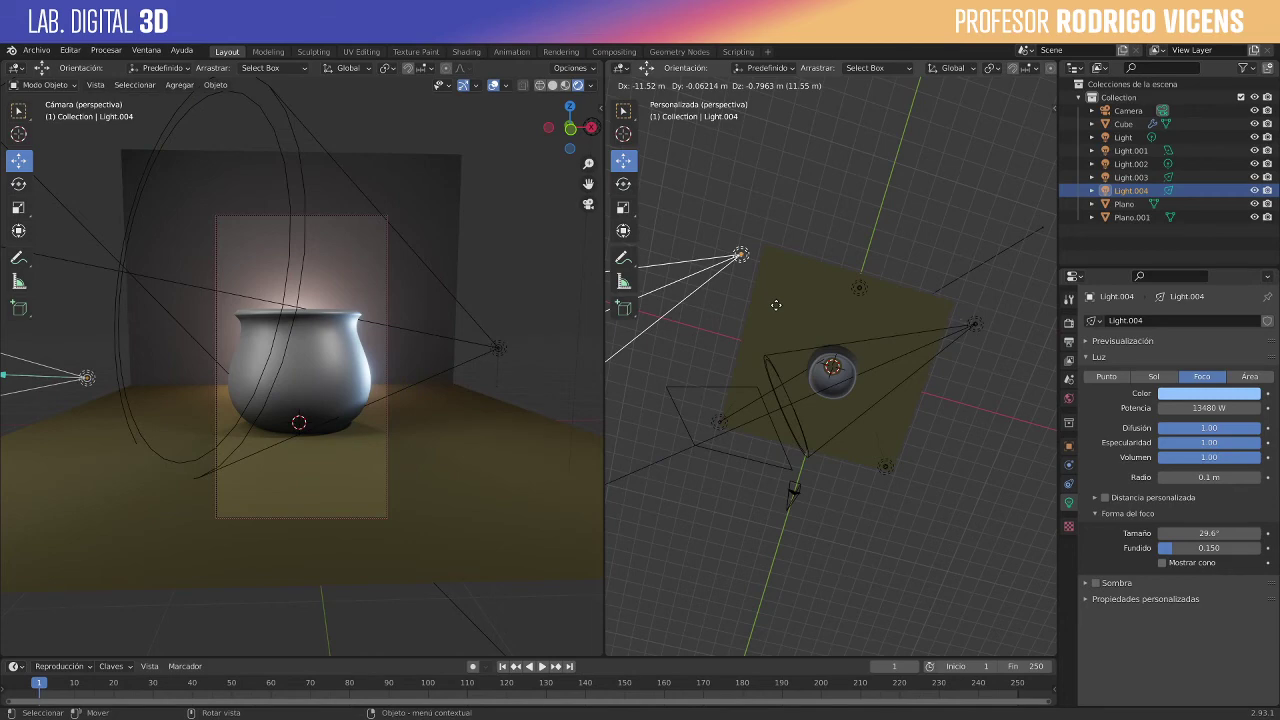
pyautogui.click(755, 310)
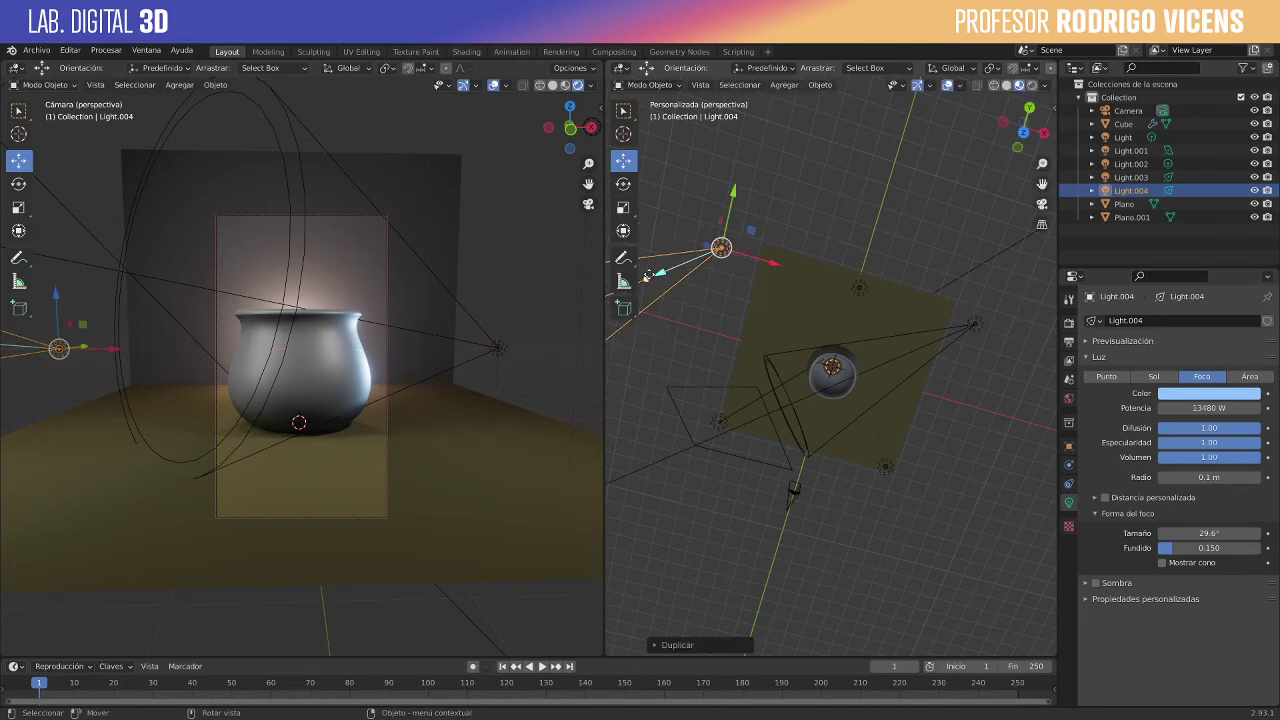
pyautogui.moveTo(647, 277); pyautogui.dragTo(809, 374)
pyautogui.moveTo(809, 374); pyautogui.dragTo(887, 302, button='middle')
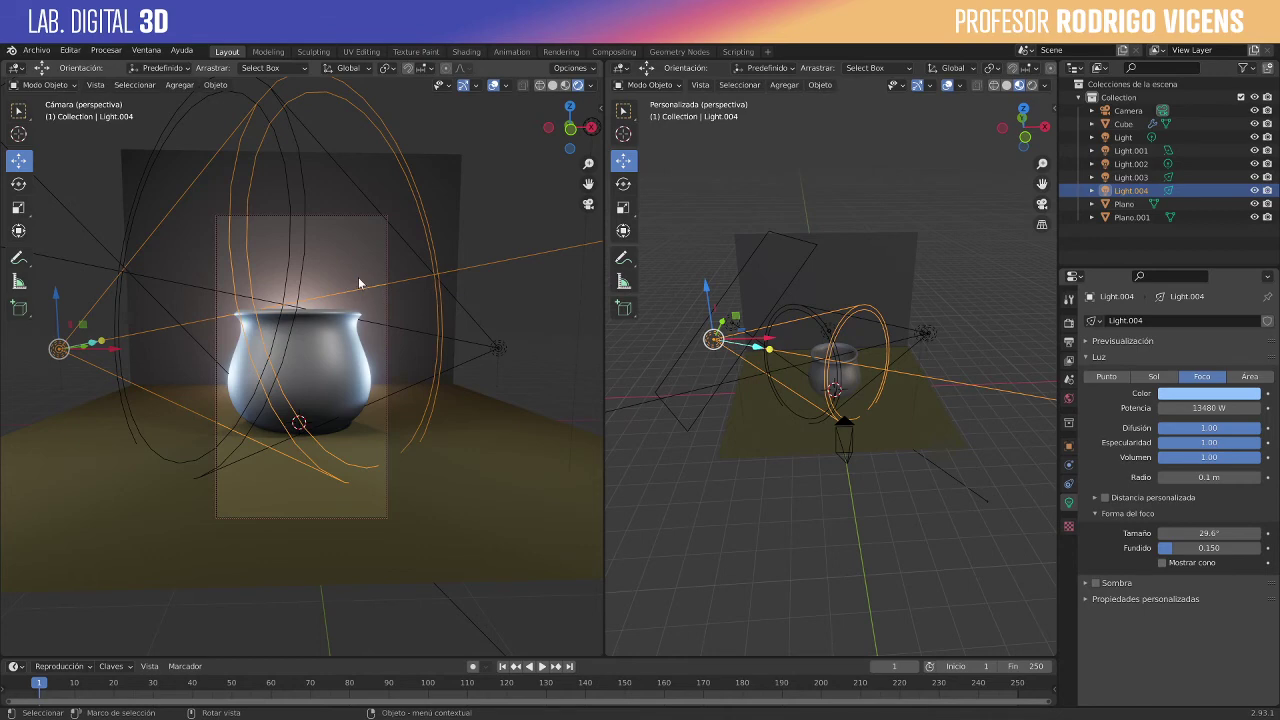
pyautogui.click(106, 51)
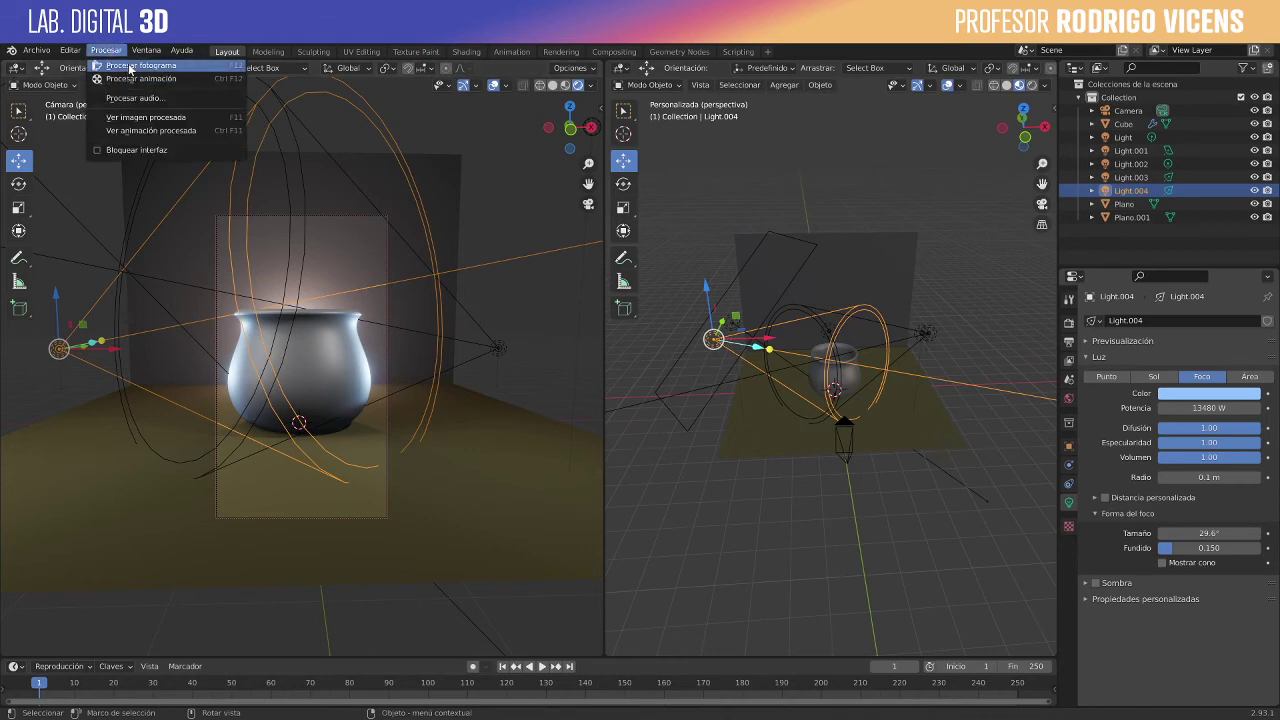
pyautogui.click(140, 66)
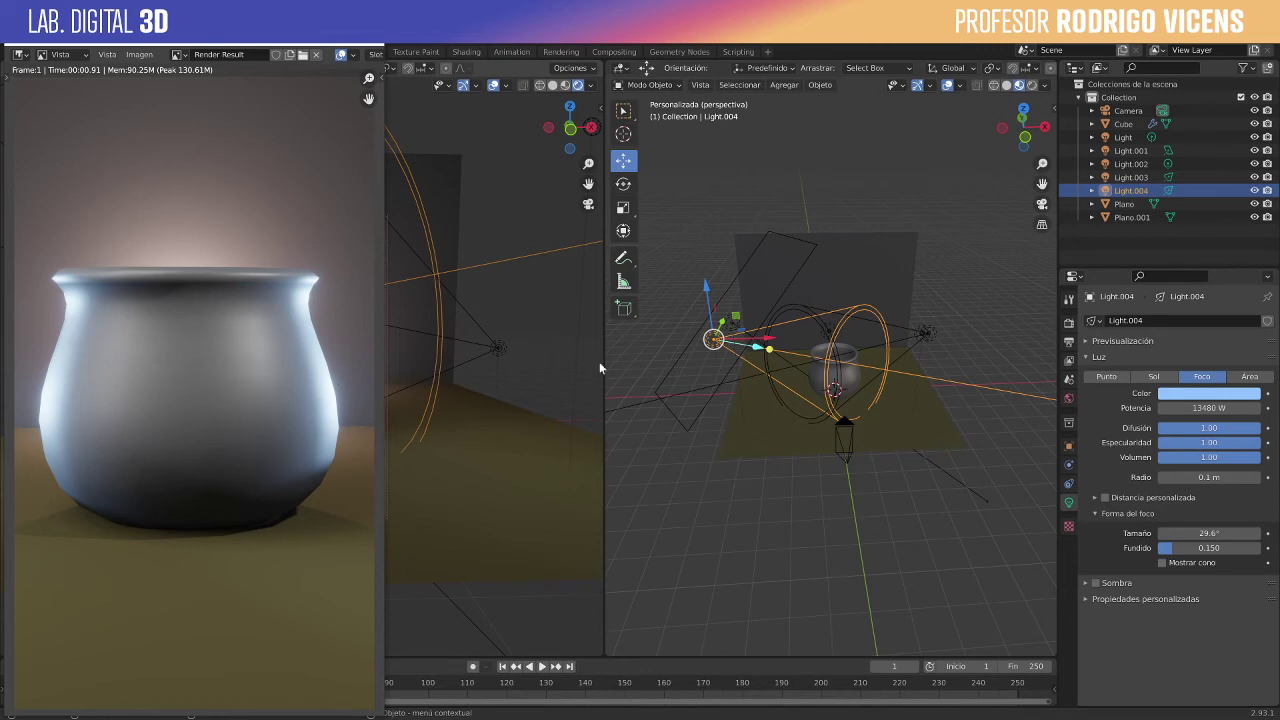
# Step: Apply flat shading to the pot and close the render result to compare the faceted look
pyautogui.click(852, 378)
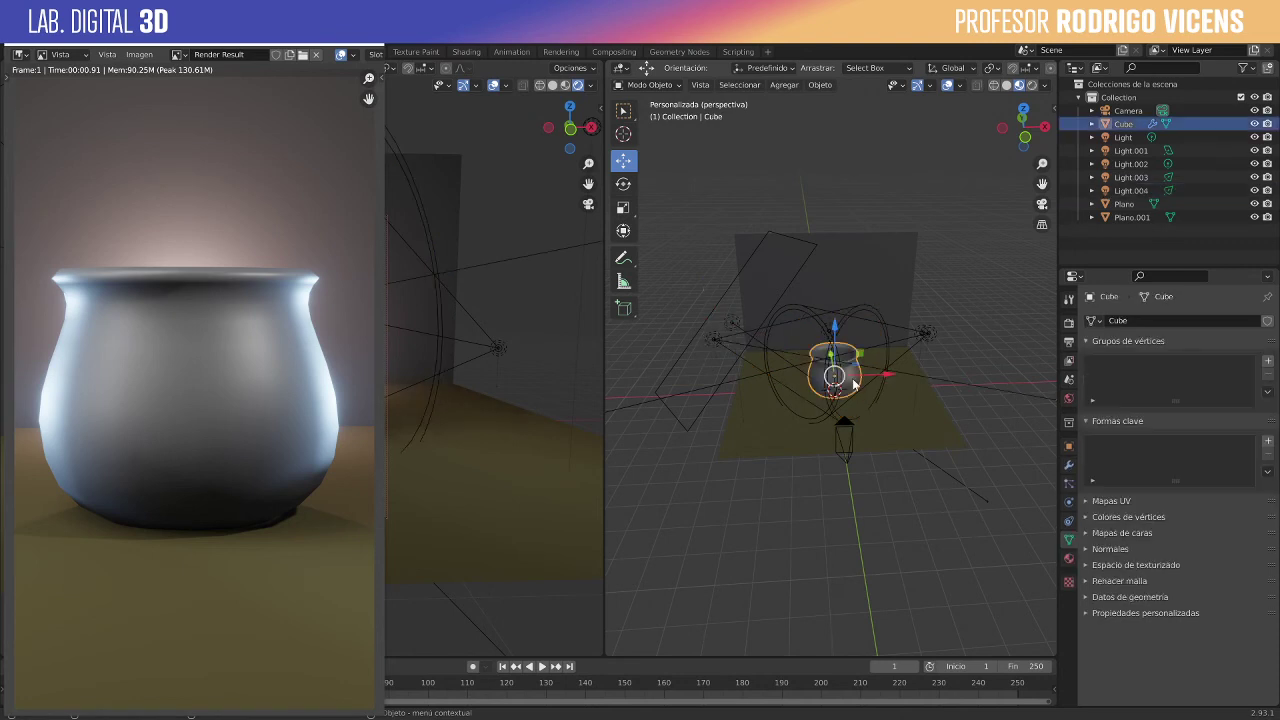
pyautogui.scroll(8, 852, 378)
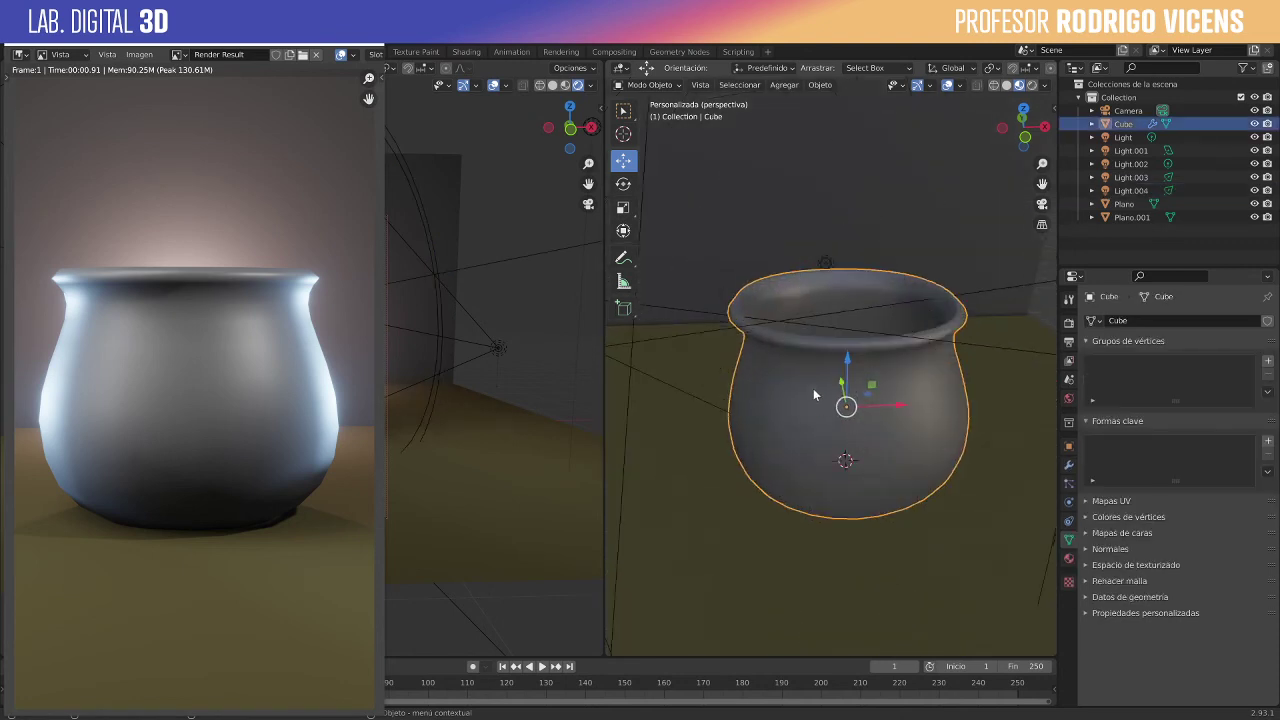
pyautogui.click(818, 85)
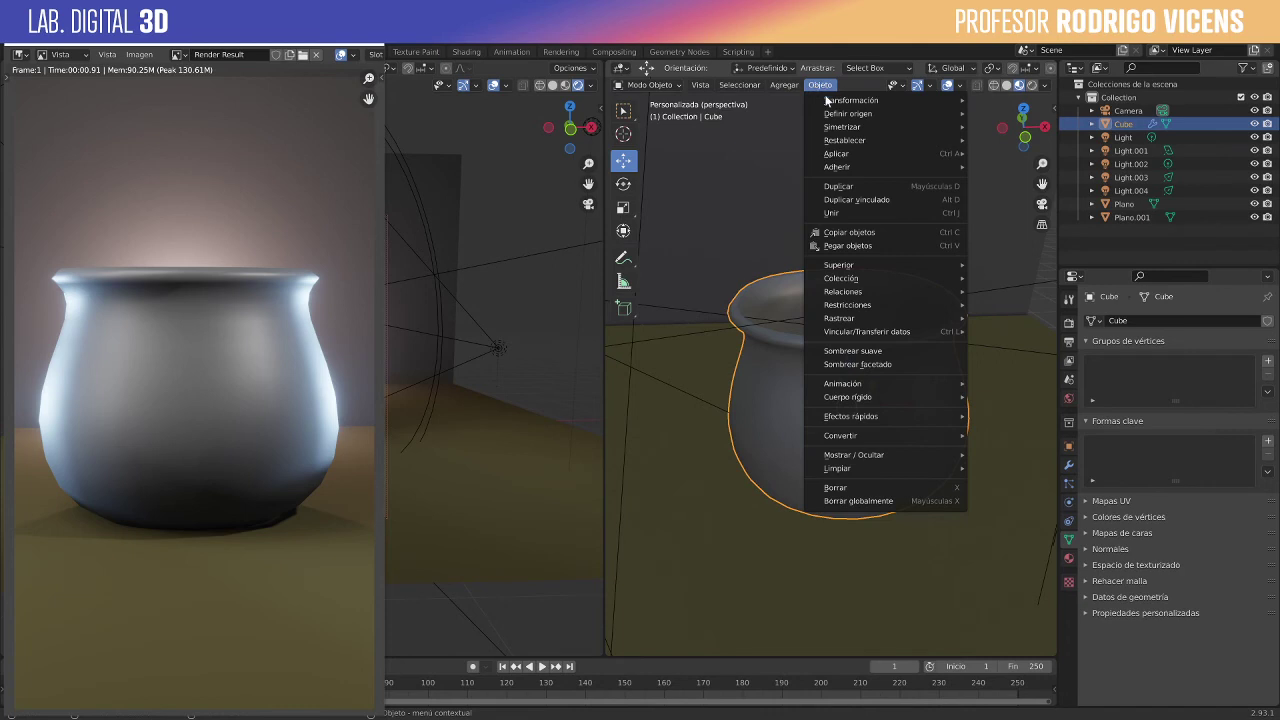
pyautogui.click(887, 365)
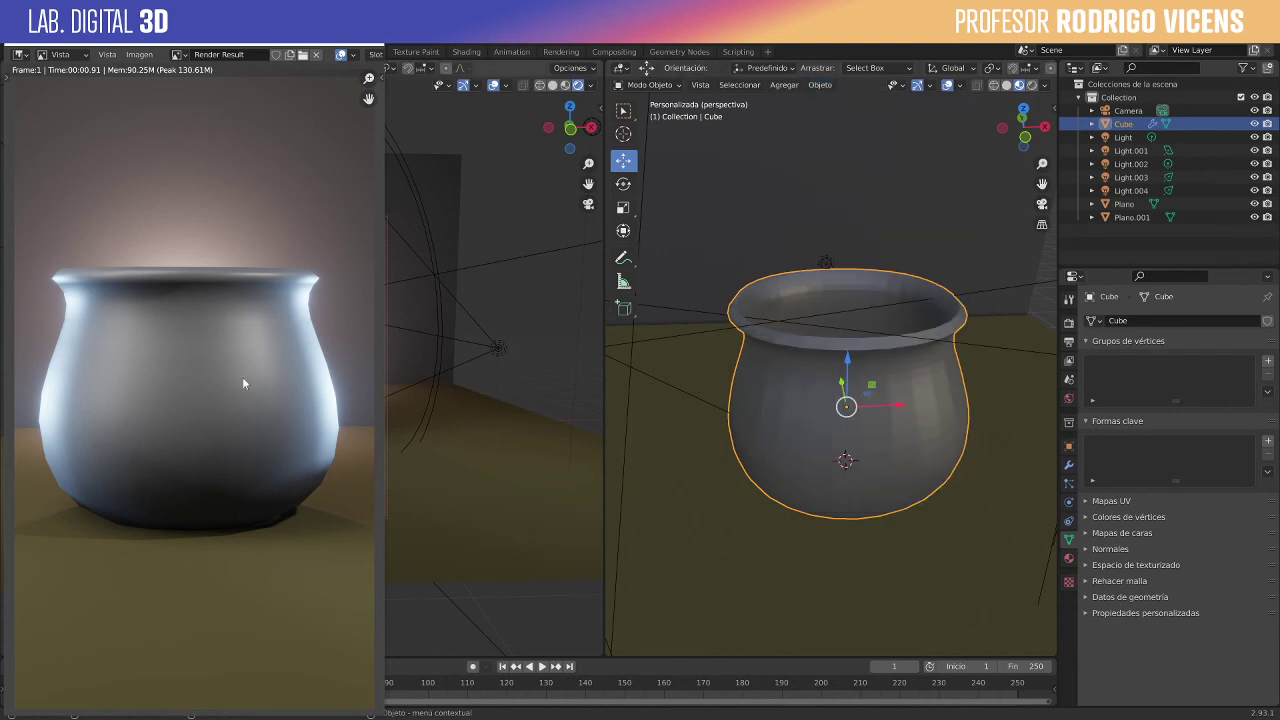
pyautogui.press('Escape')
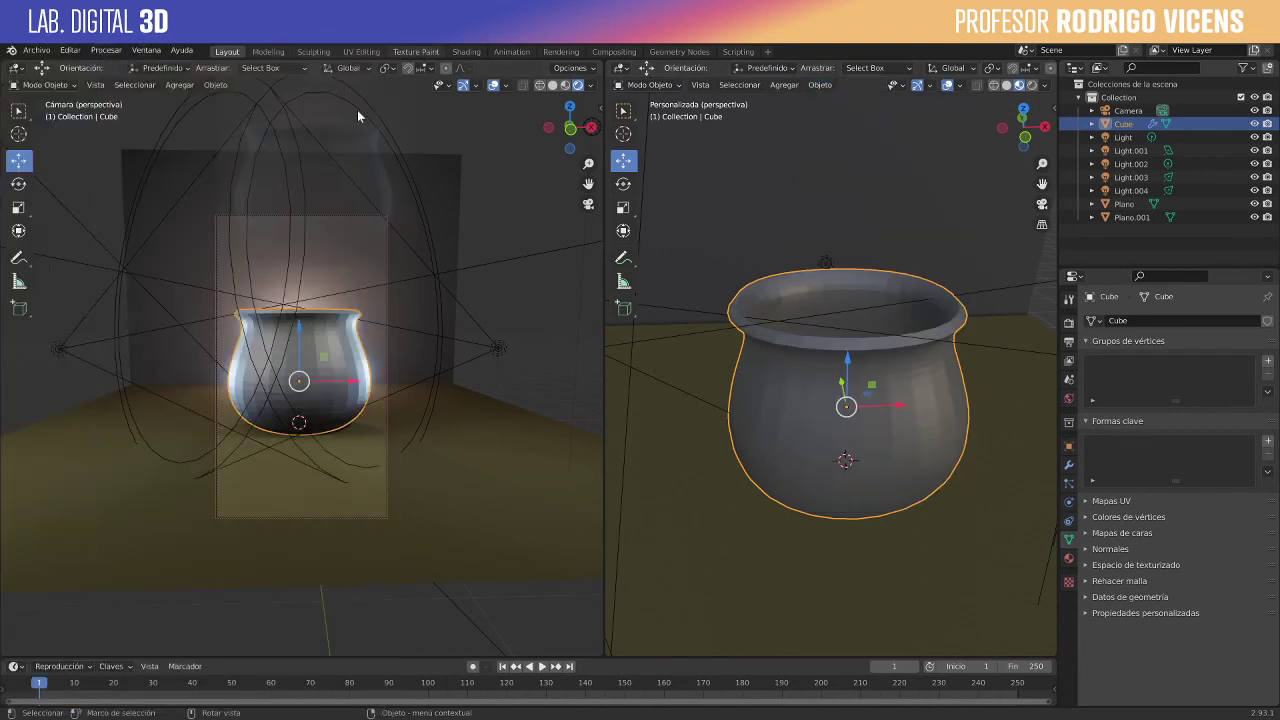
# Step: Apply smooth shading to the pot
pyautogui.click(820, 85)
pyautogui.moveTo(866, 386)
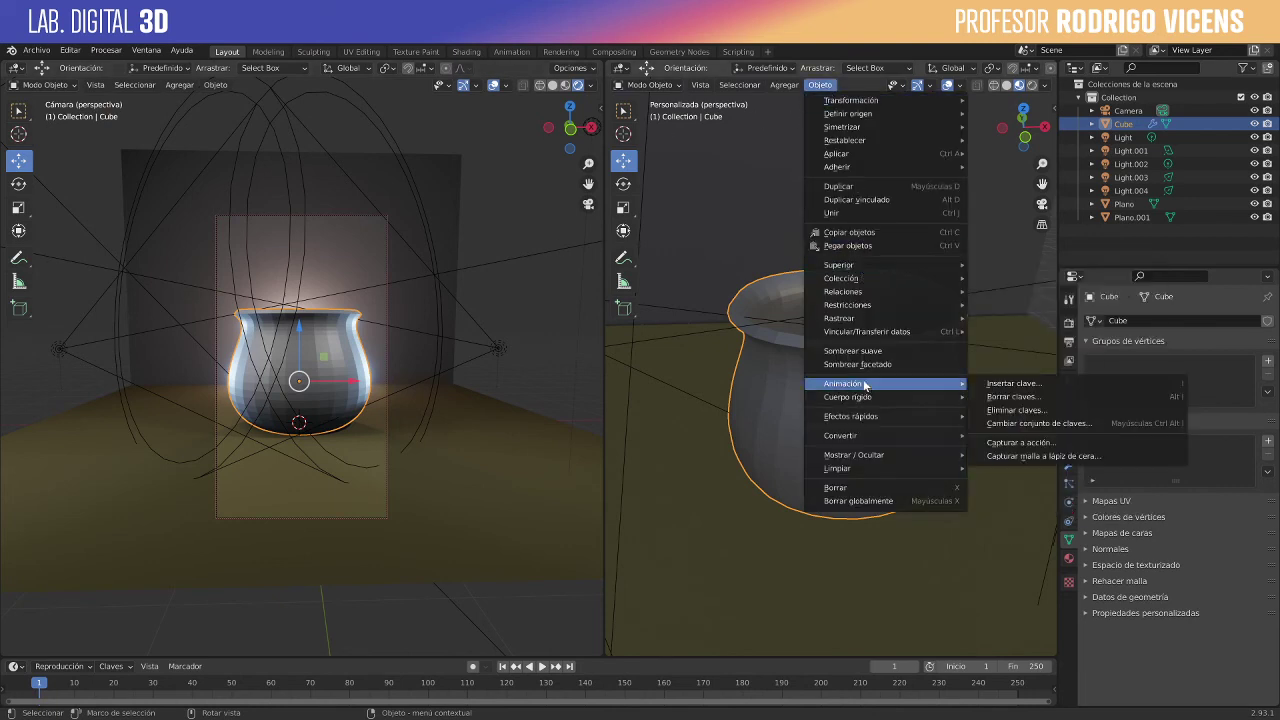
pyautogui.click(873, 351)
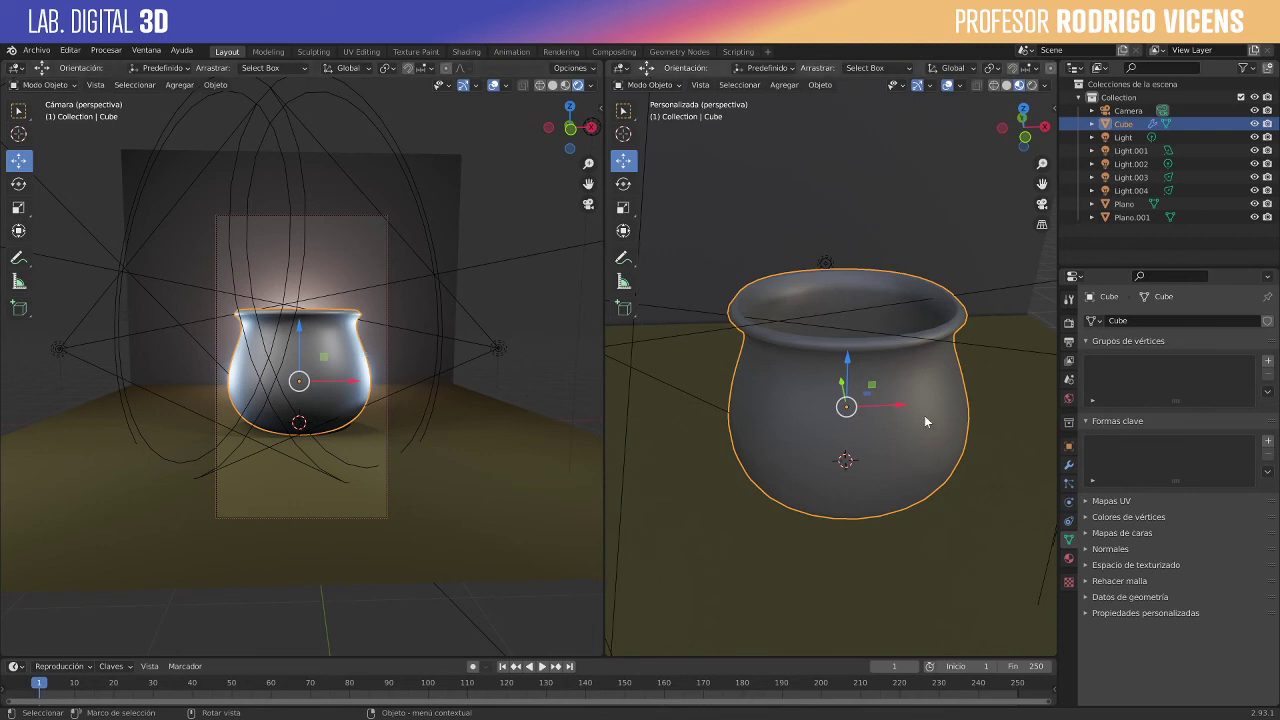
pyautogui.scroll(1, 766, 388)
pyautogui.scroll(2, 764, 410)
pyautogui.scroll(-1, 720, 430)
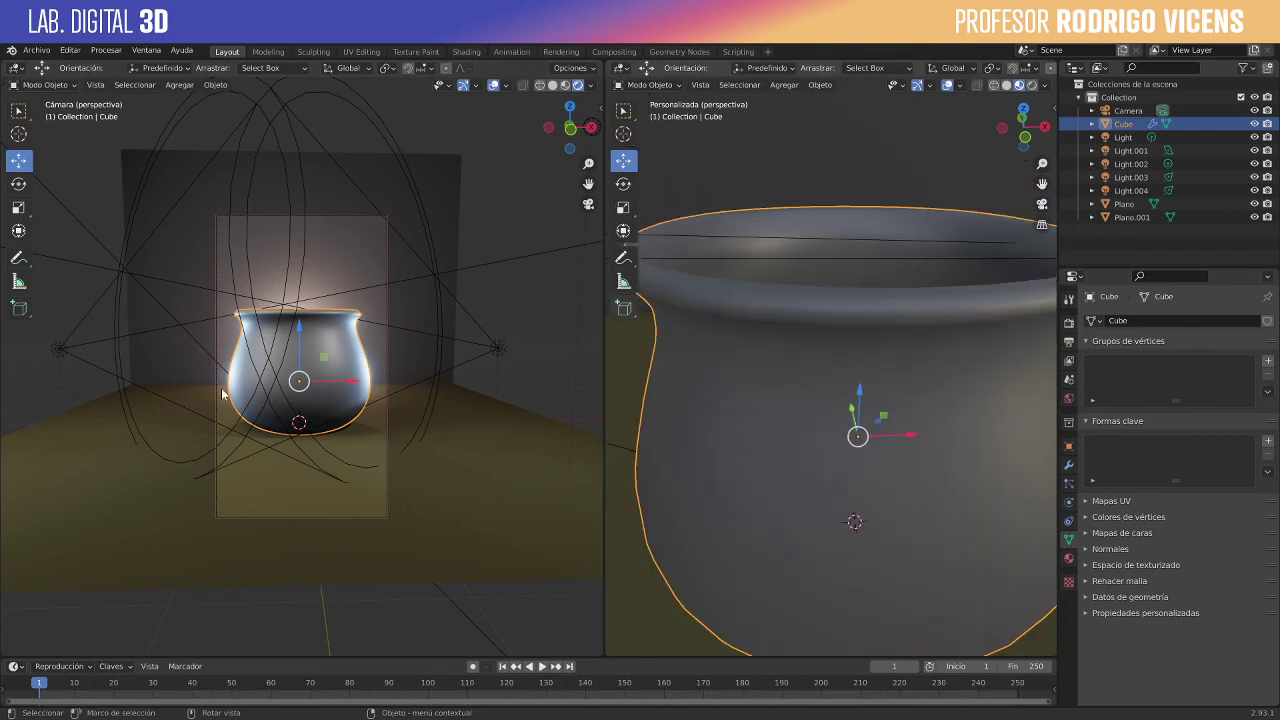
# Step: Enlarge the camera view with Camera to View off, and re-enable the lock to shift the camera framing slightly sideways
pyautogui.click(600, 106)
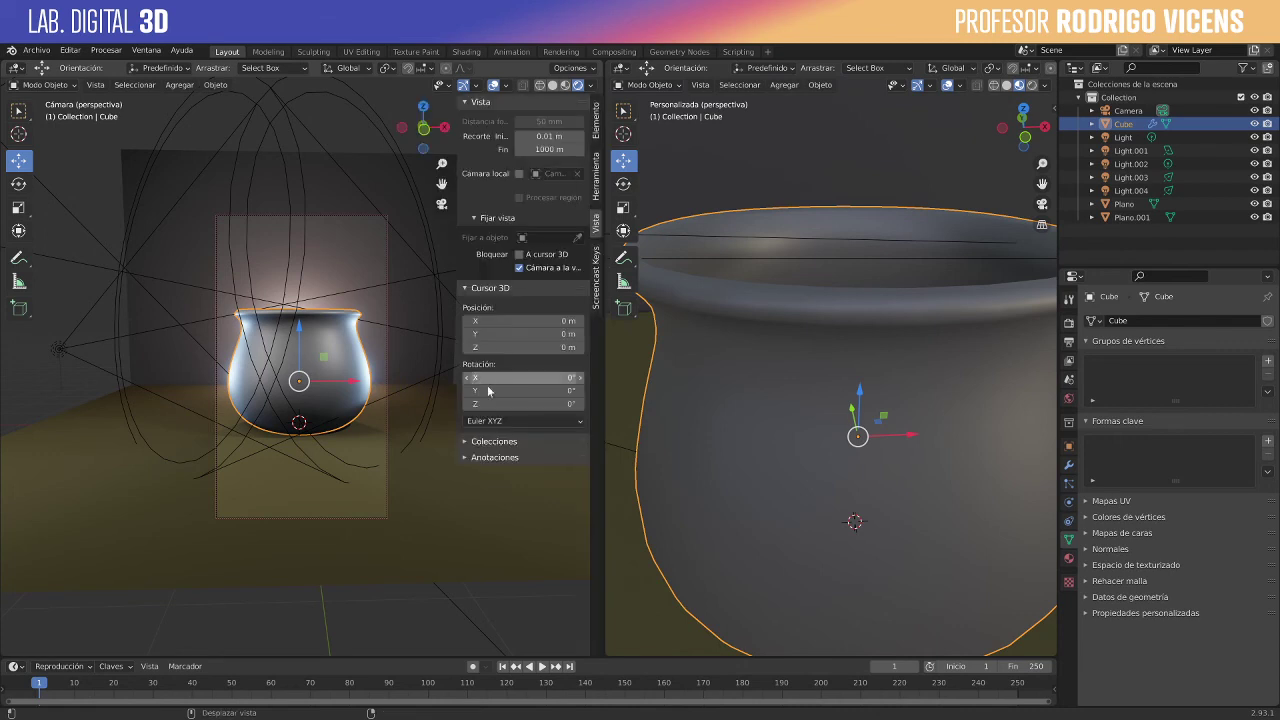
pyautogui.click(520, 268)
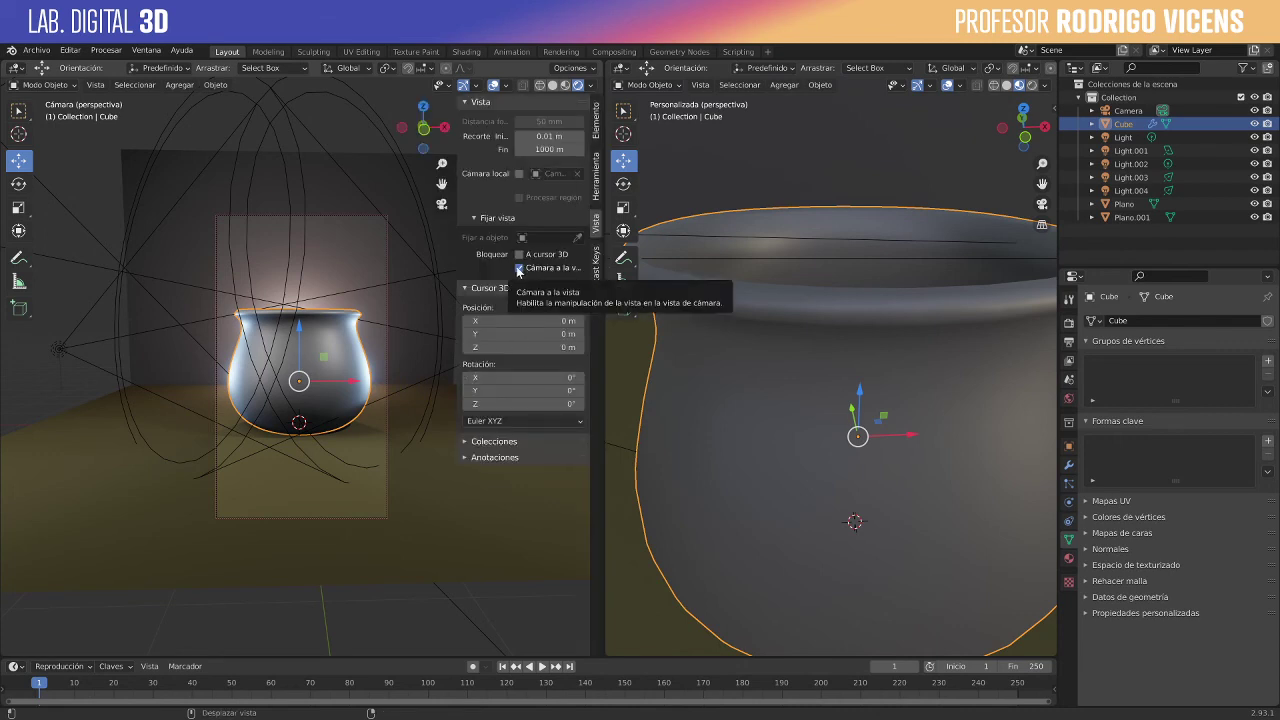
pyautogui.click(521, 268)
pyautogui.scroll(5, 294, 420)
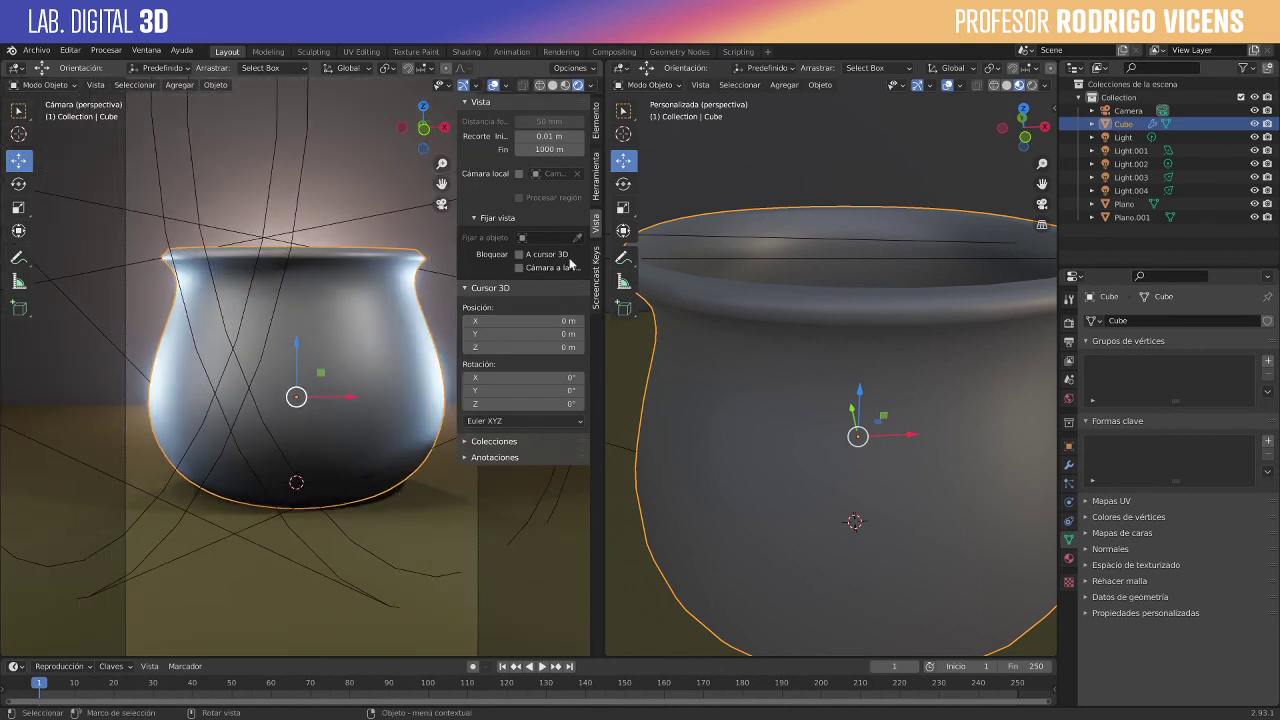
pyautogui.click(525, 268)
pyautogui.keyDown('shift'); pyautogui.moveTo(323, 368); pyautogui.dragTo(303, 368, button='middle'); pyautogui.keyUp('shift')
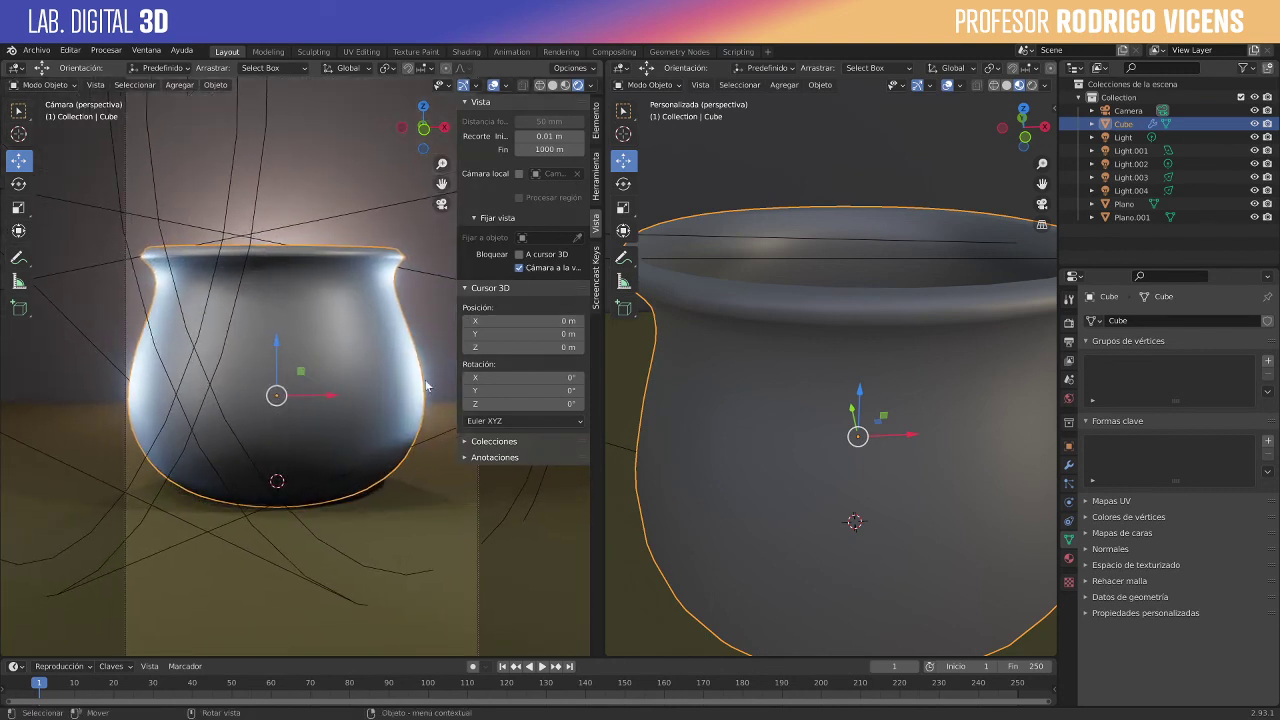
# Step: Set the pot's Subdivision levels to 0 for the viewport and 3 for rendering, and render the frame
pyautogui.click(1069, 465)
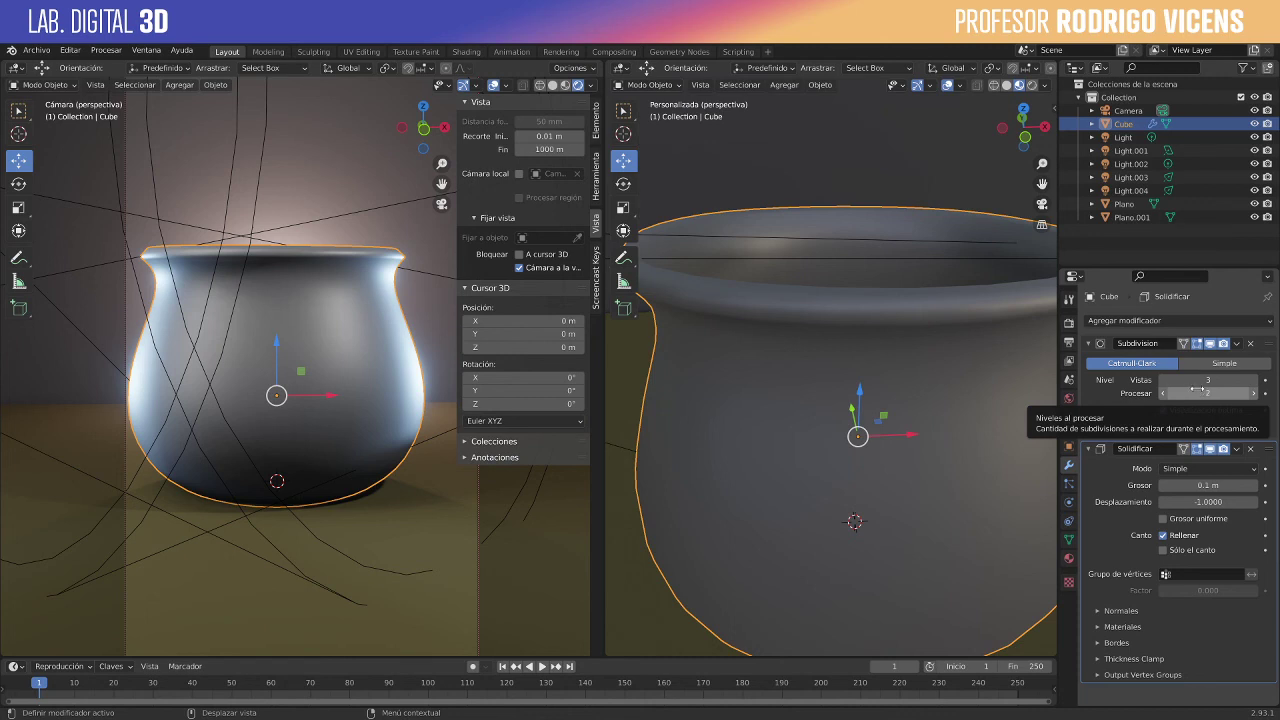
pyautogui.moveTo(1197, 386); pyautogui.dragTo(1150, 386)
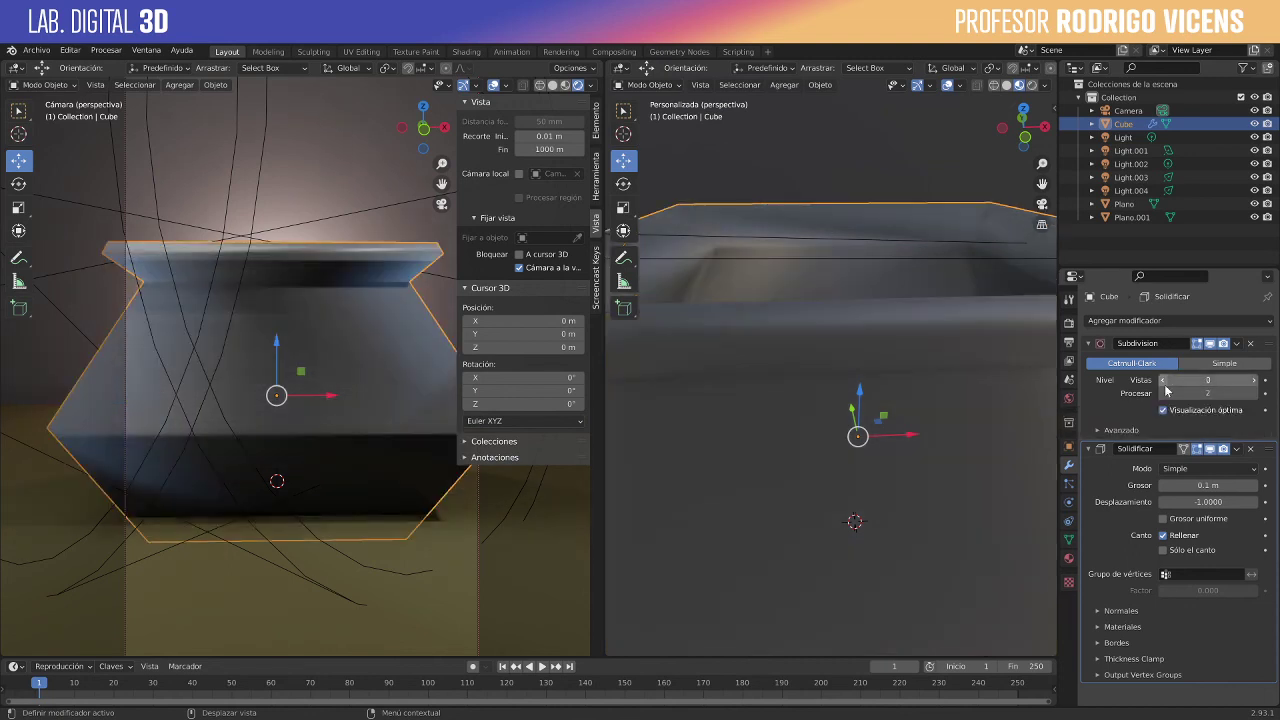
pyautogui.click(1254, 394)
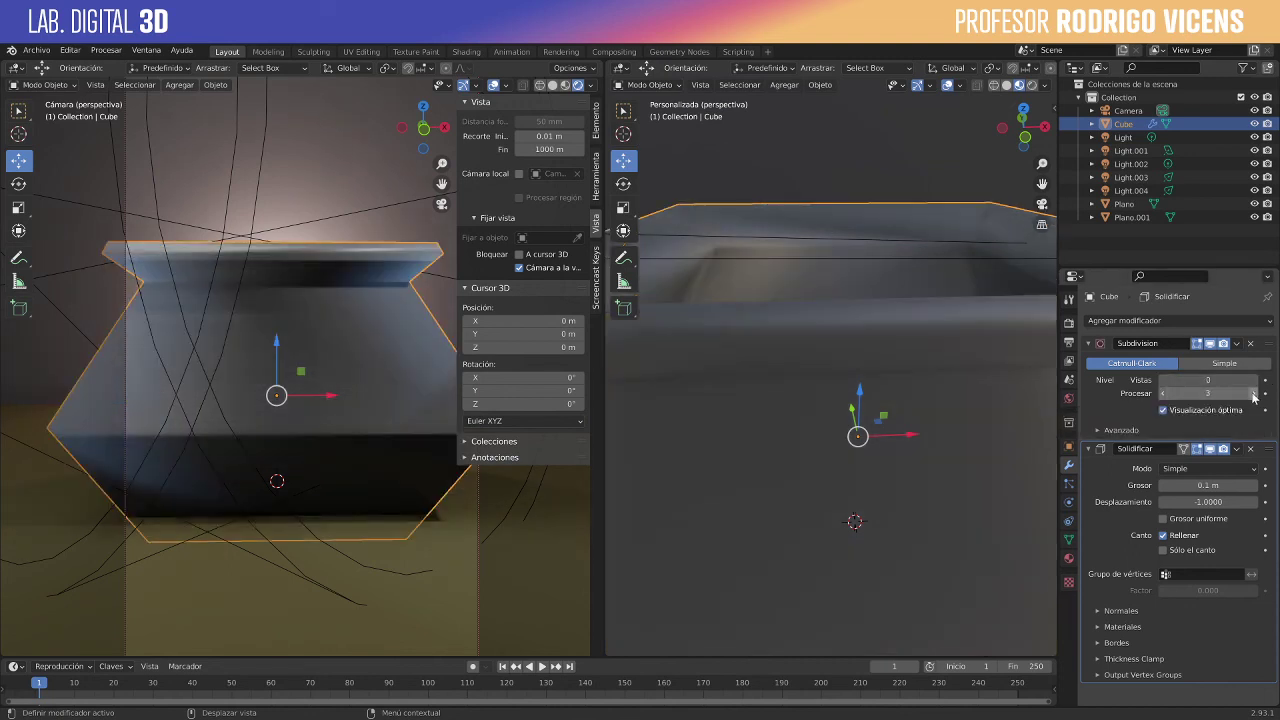
pyautogui.click(105, 54)
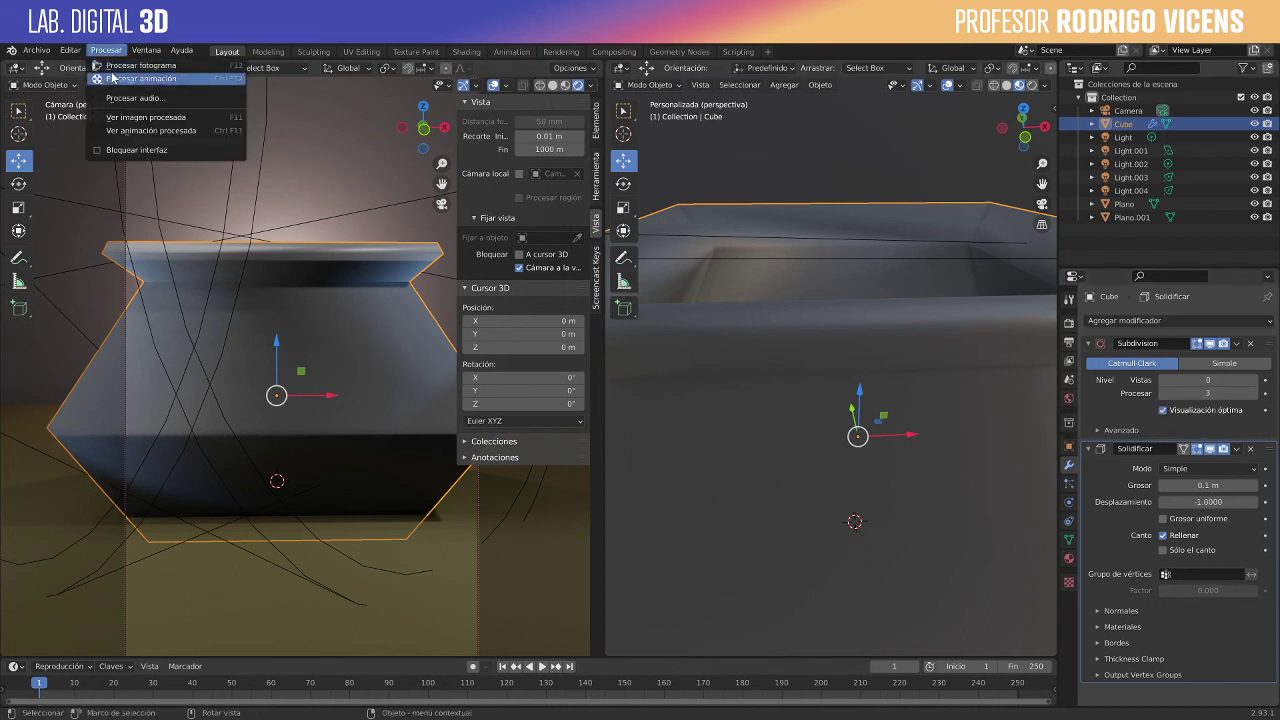
pyautogui.click(112, 66)
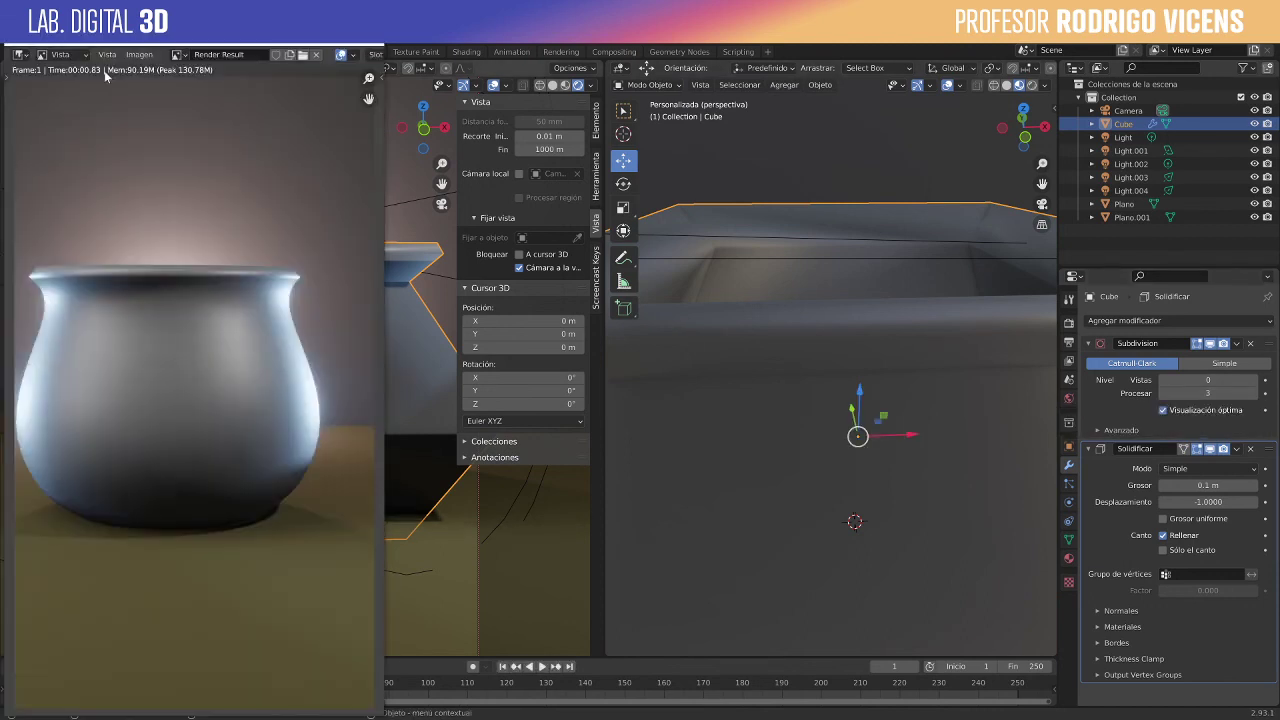